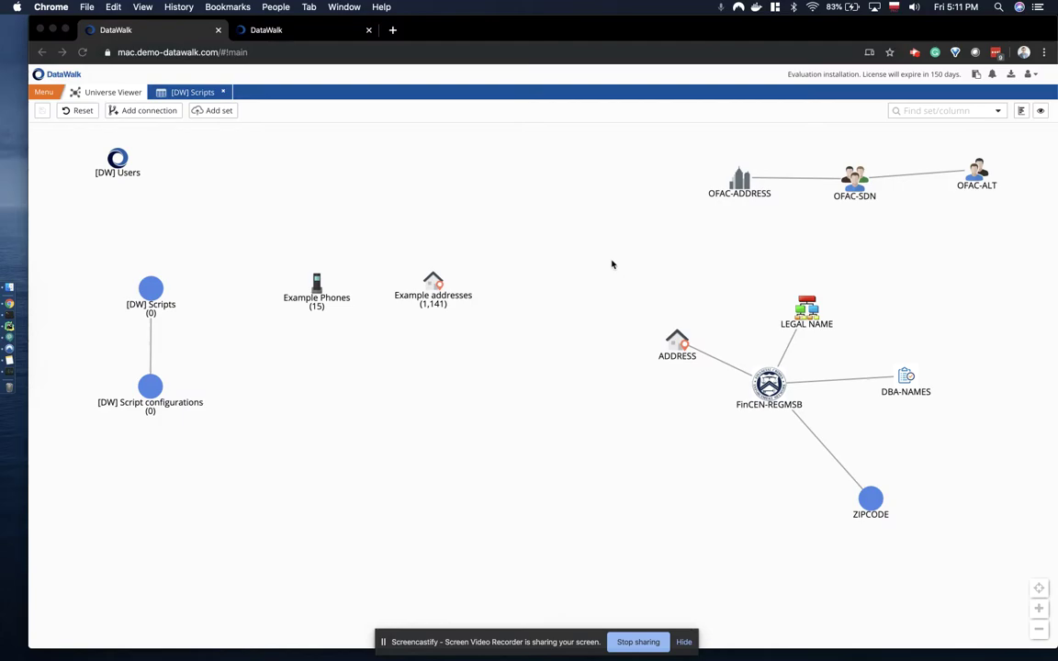
Step: Remove all objects from the [DW] Scripts set, confirming the deletion
right_click(162, 292)
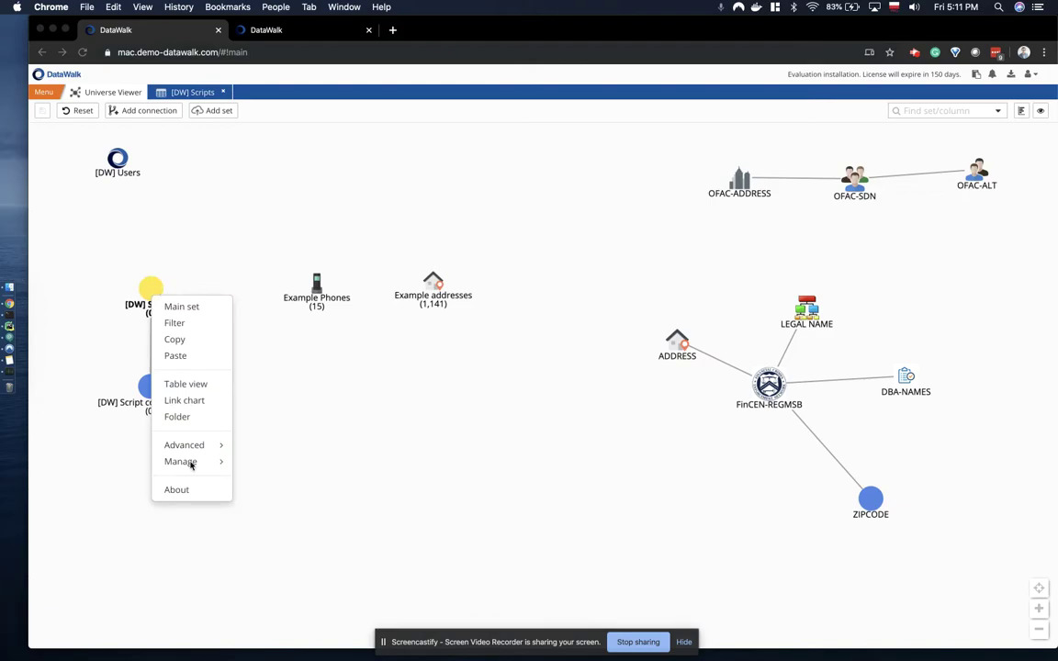
mouse_move(224, 463)
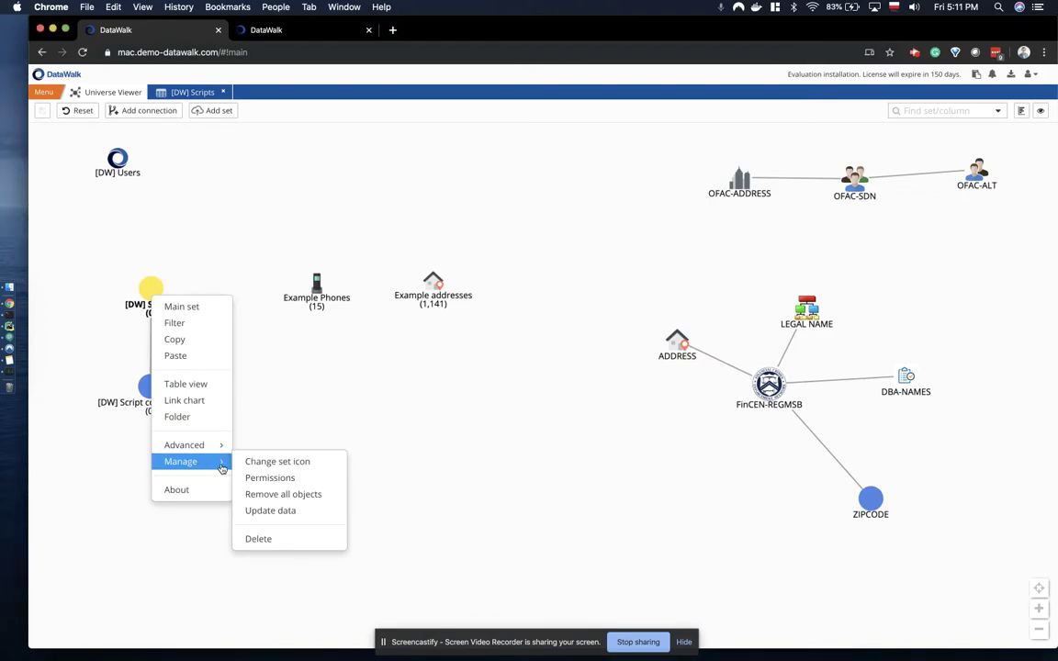
click(284, 496)
click(560, 391)
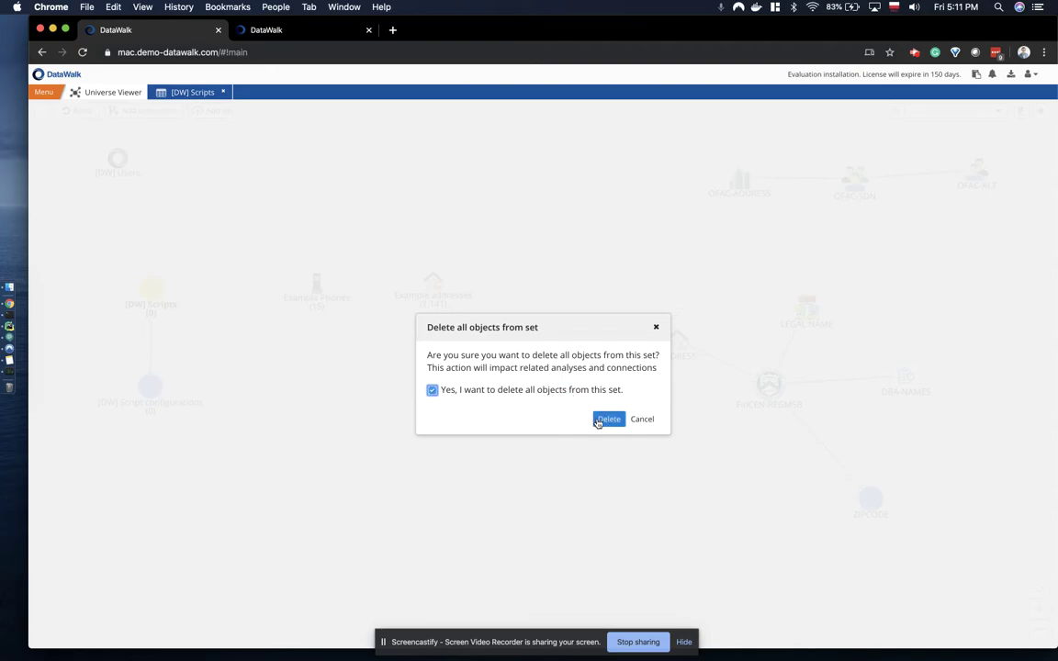
click(607, 418)
Step: Remove all objects from the [DW] Script configurations set, confirming the deletion
right_click(152, 385)
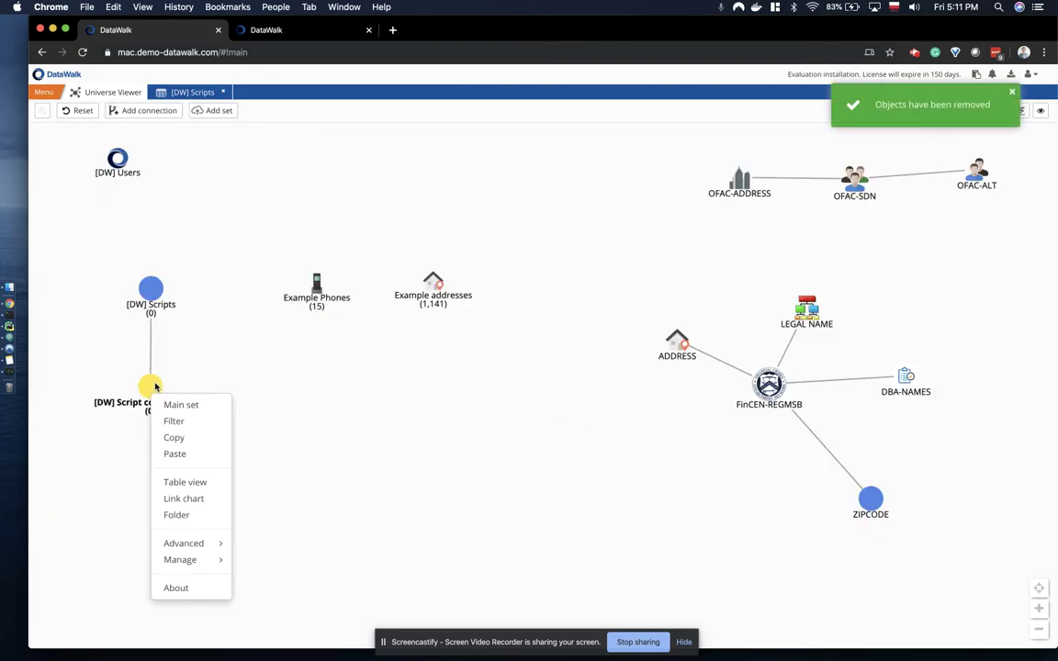
mouse_move(220, 559)
click(261, 593)
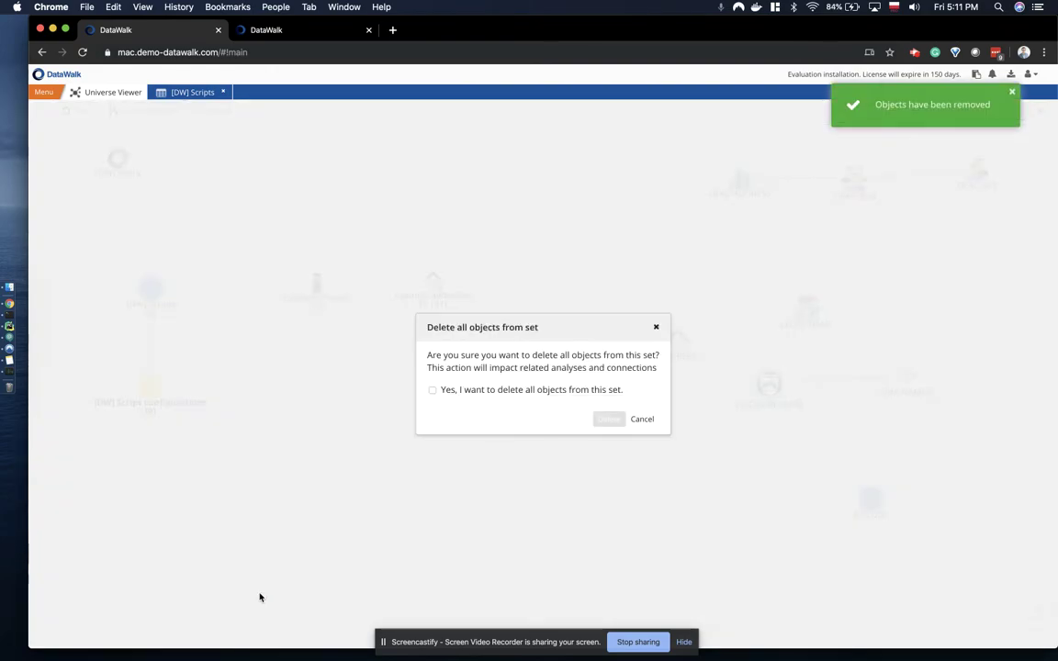
click(484, 389)
click(607, 418)
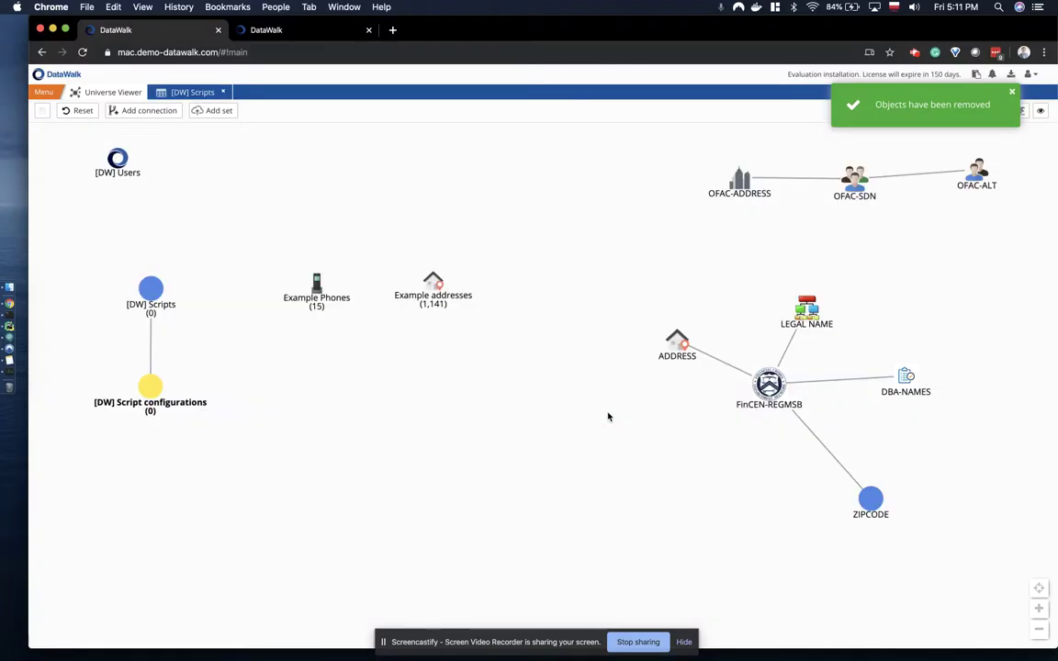
click(1011, 92)
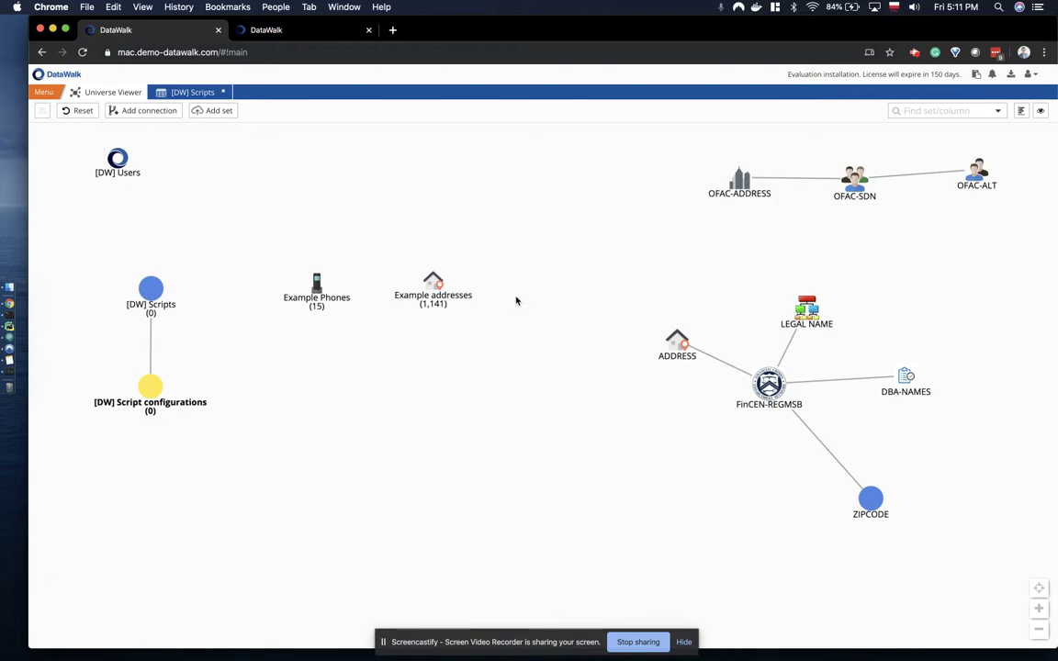
Step: Examine the records of the Example addresses set in a table view, and close that view
click(439, 284)
right_click(439, 284)
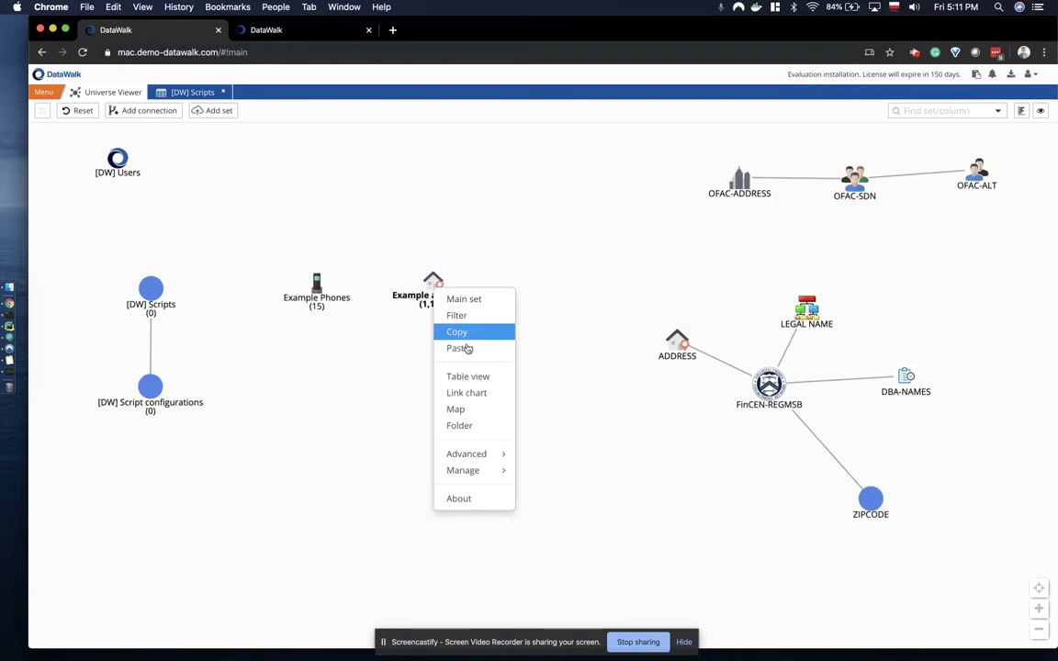
click(465, 375)
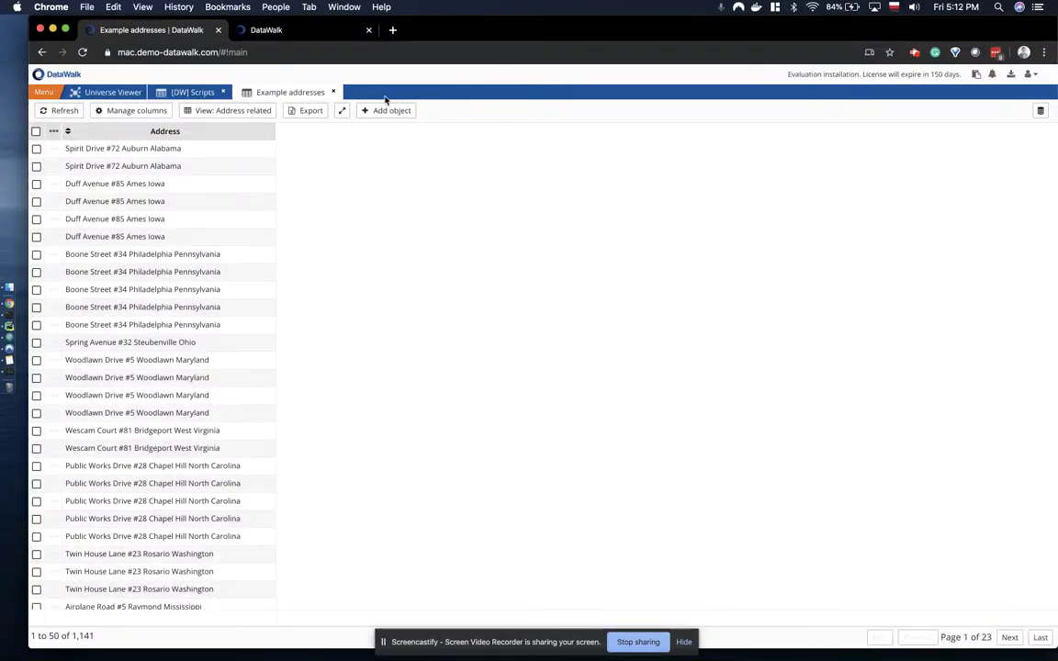
click(335, 94)
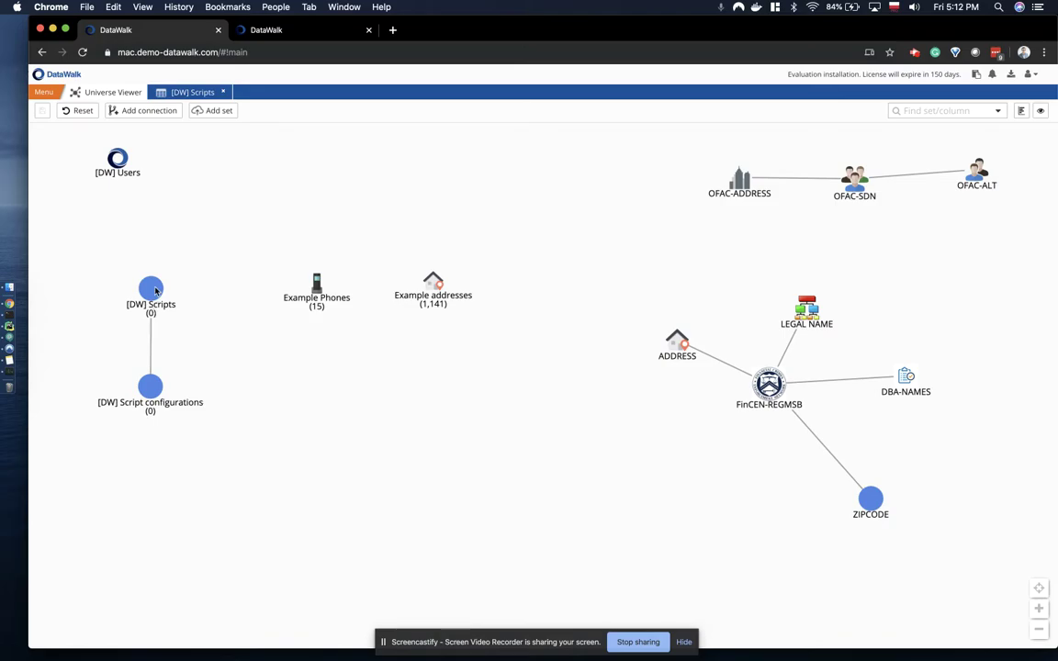
Step: Refresh the [DW] Scripts table and start creating a new object in it
click(199, 93)
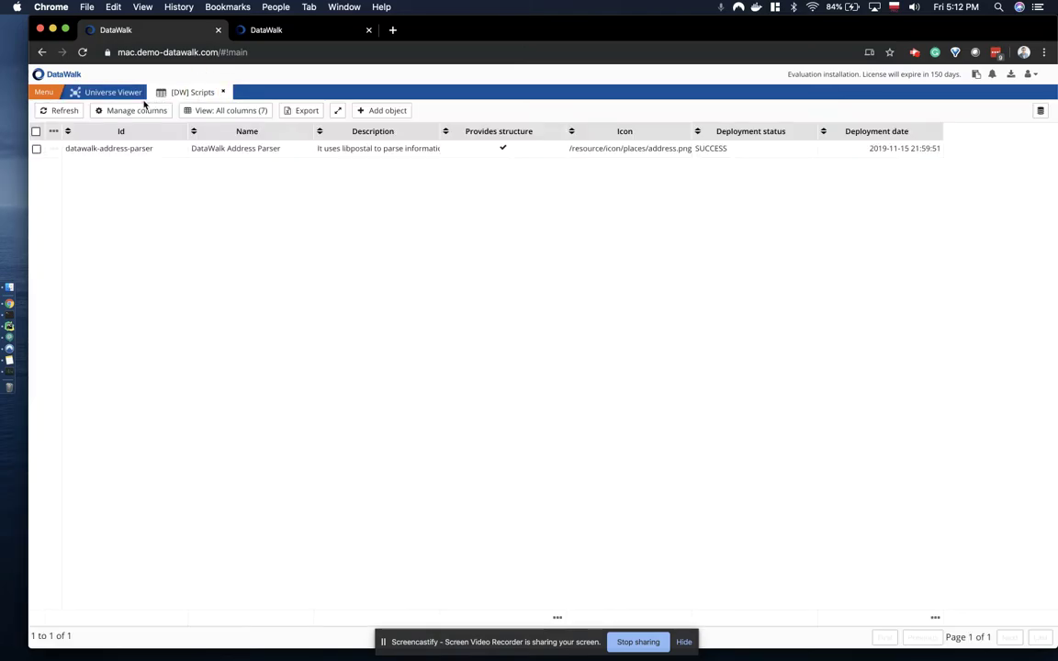
click(61, 110)
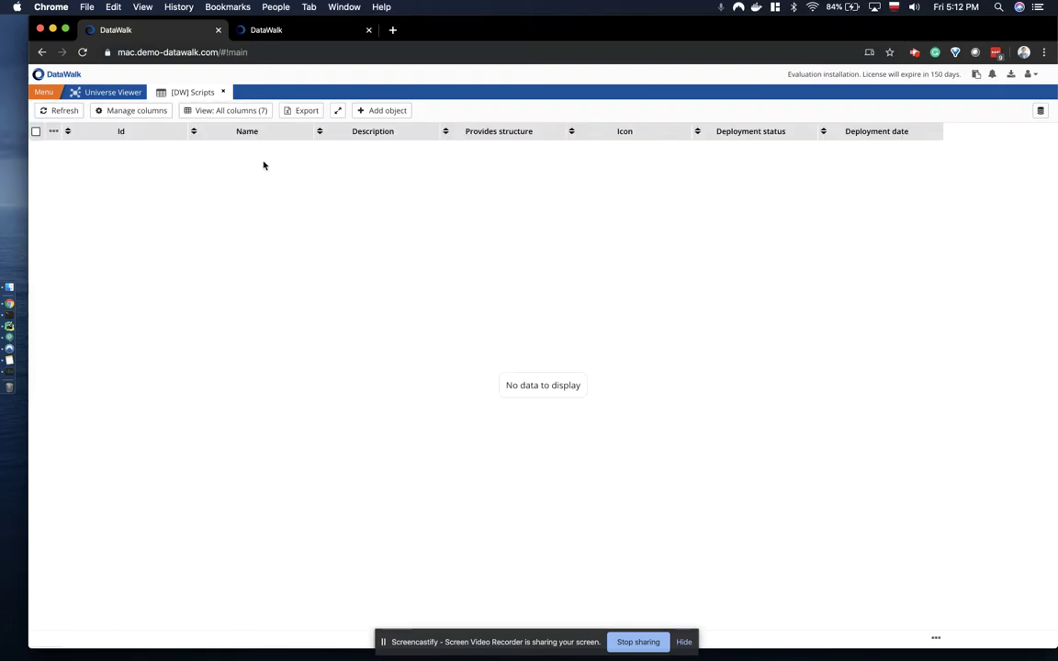
click(386, 110)
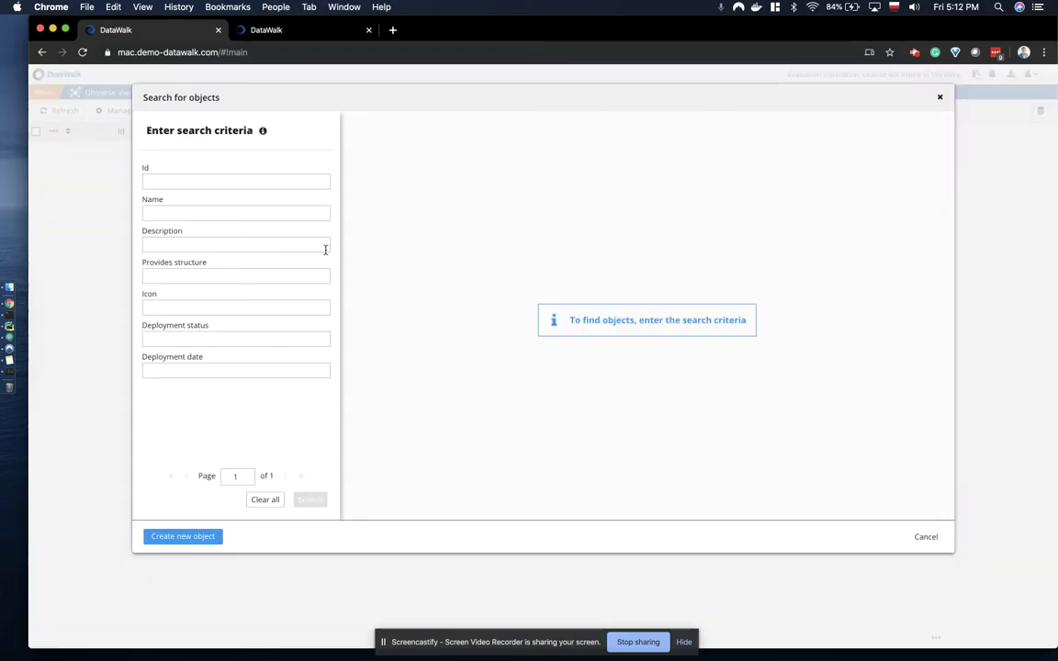
click(184, 536)
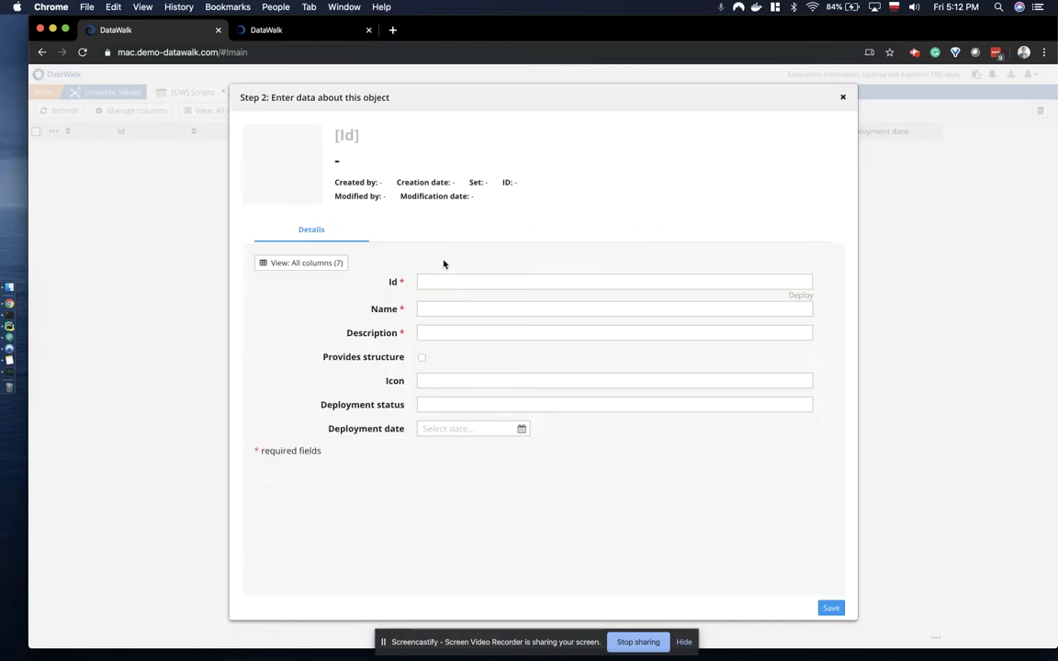
Step: Set the new script's Id to datawalk-address-parser and its Name to DataWalk Address Parser
click(458, 275)
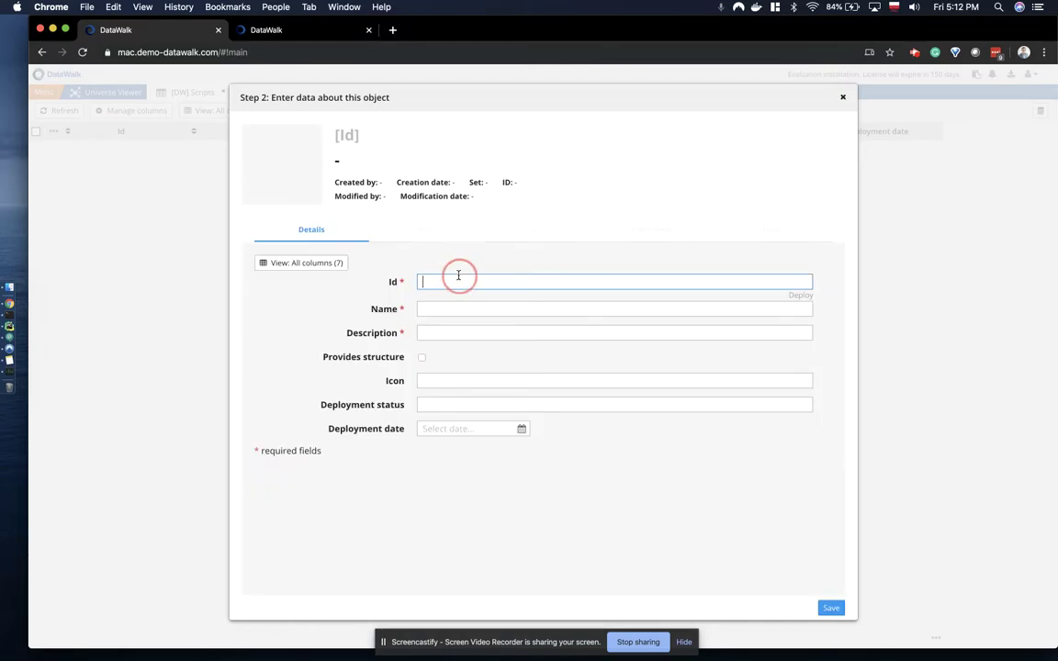
text(datawalk-address-parser)
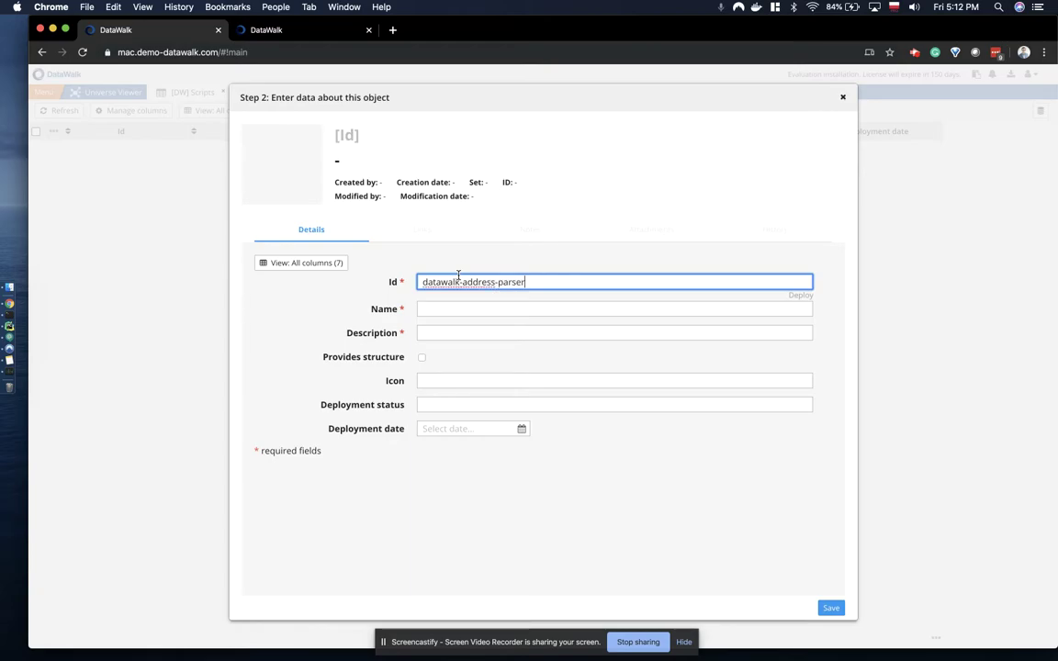
key(Tab)
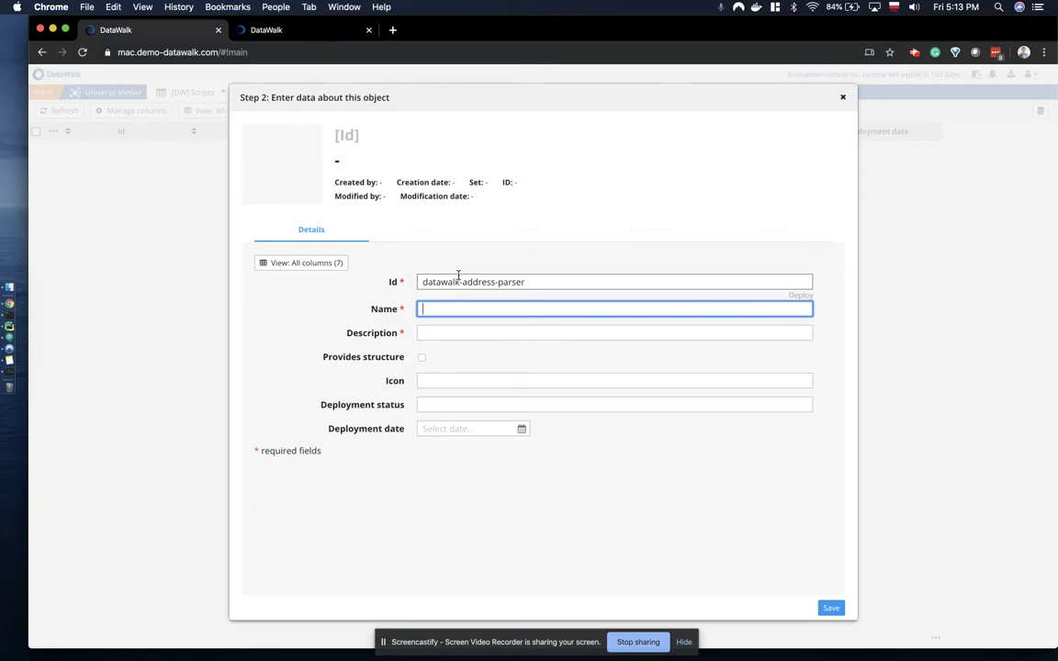
text(DataWalk Address Parser)
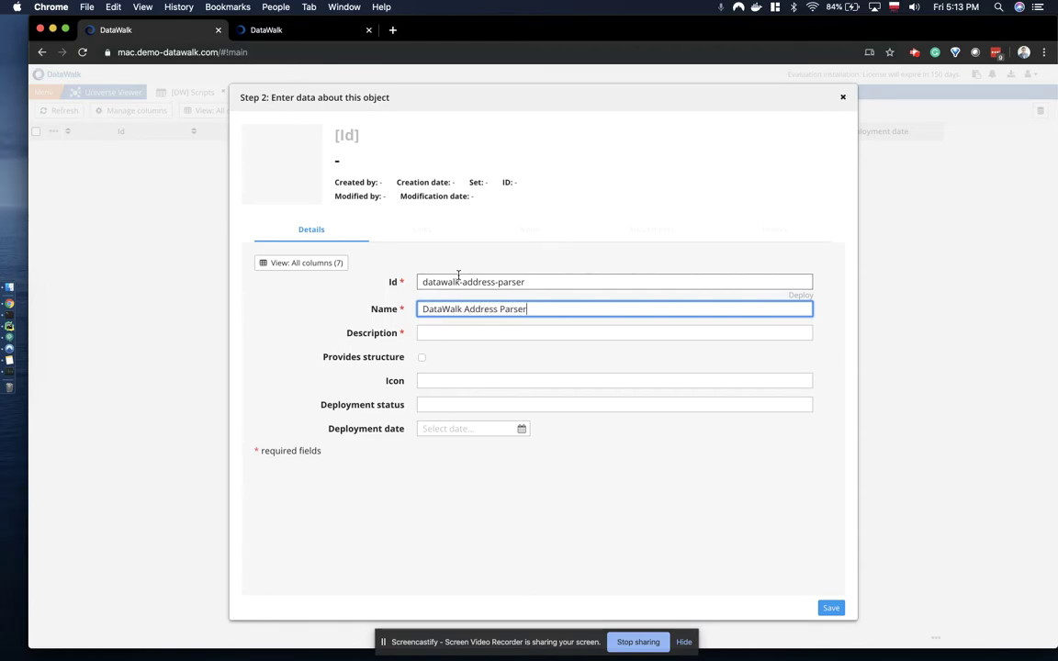
Step: Enter the description "It uses libpostal to parse addresses" and enable Provides structure for the script
key(Tab)
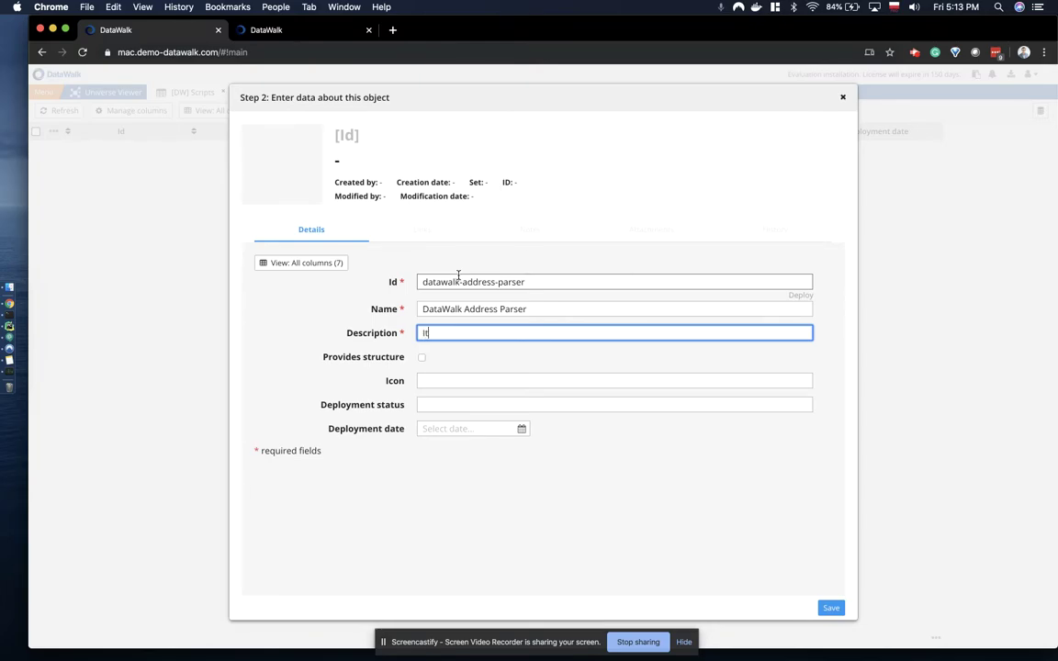
text(It user)
key(BackSpace)
text(s libpostal to)
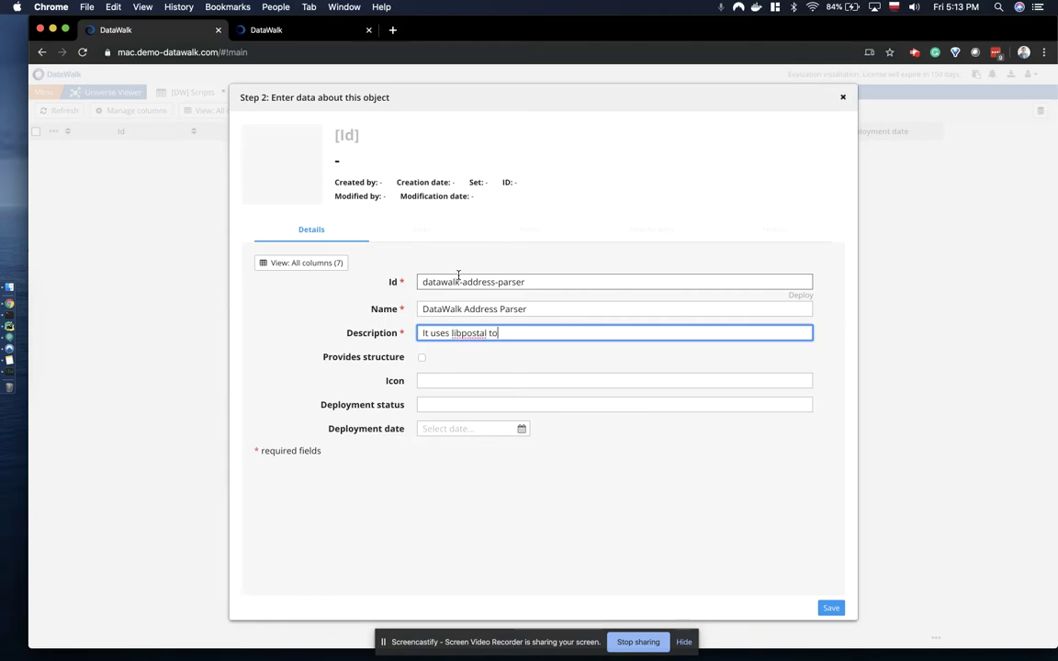
text( parse addresses)
click(421, 358)
Step: Copy /resource/icon/places/address.png from the icons page into the script's Icon field and save the object
click(429, 381)
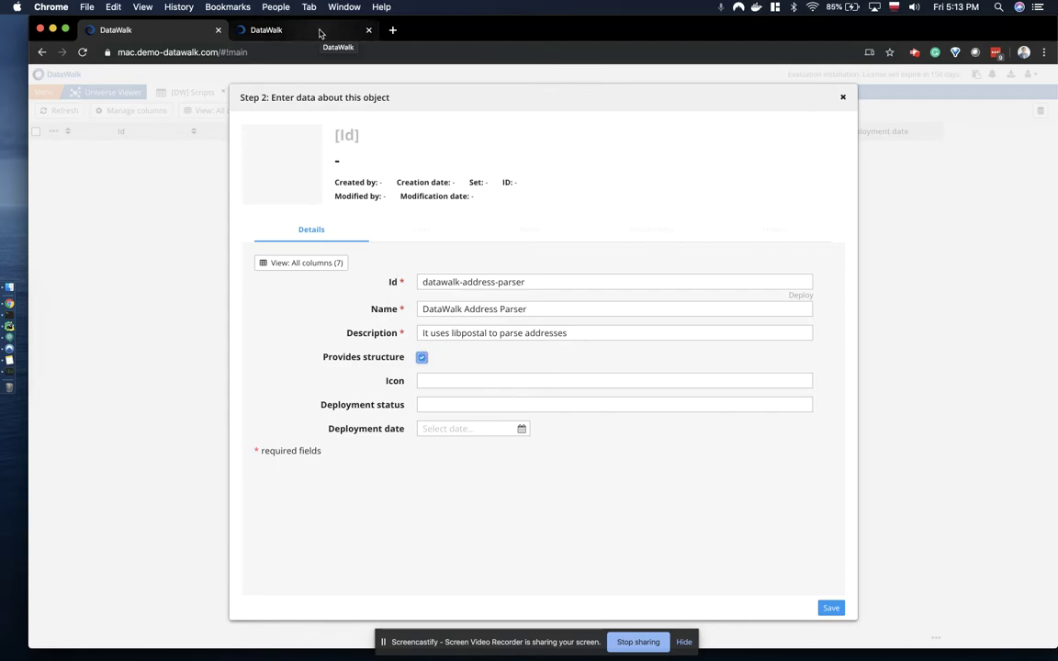
click(320, 34)
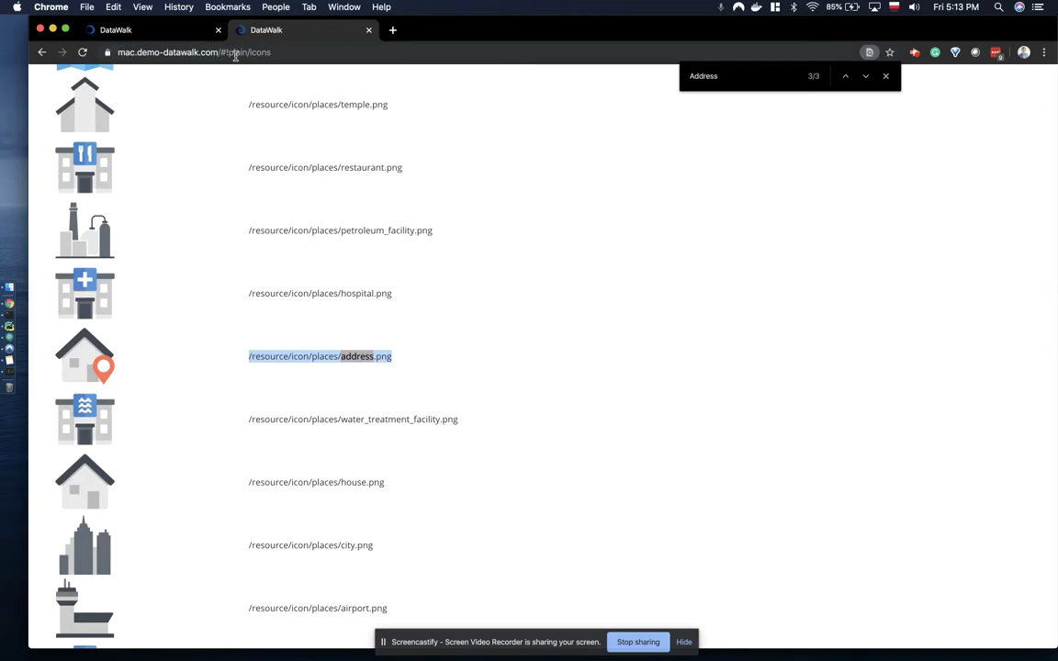
drag(413, 359, 246, 356)
key(super+c)
click(129, 29)
click(538, 381)
key(super+v)
click(440, 380)
key(BackSpace)
click(626, 460)
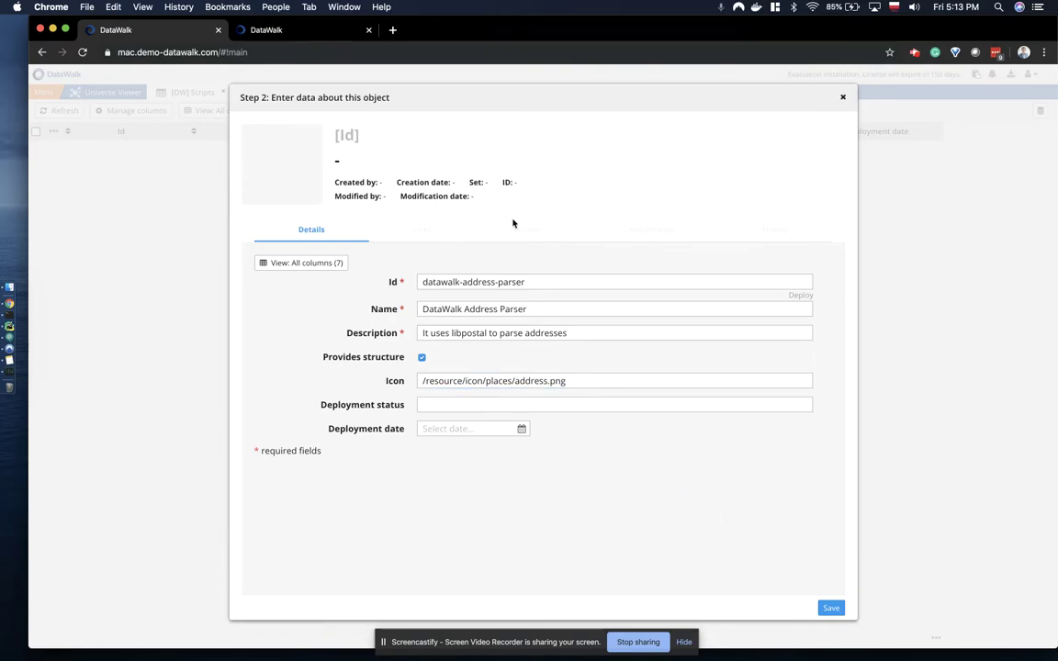
click(826, 608)
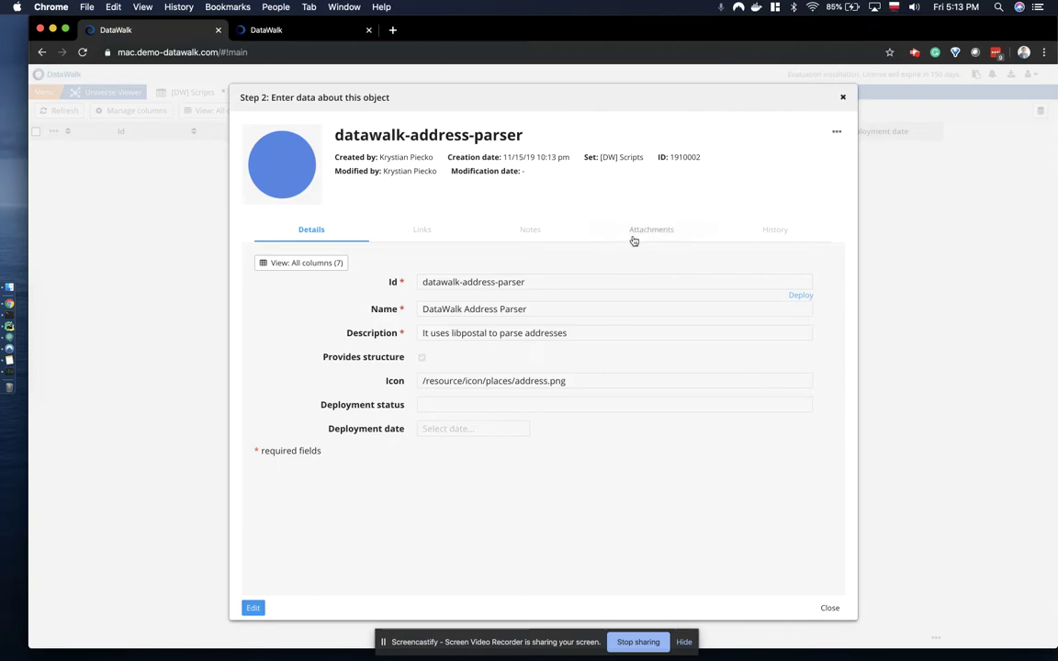
Step: Attach the file script-datawalk-address-parser.zip to the datawalk-address-parser object
click(633, 239)
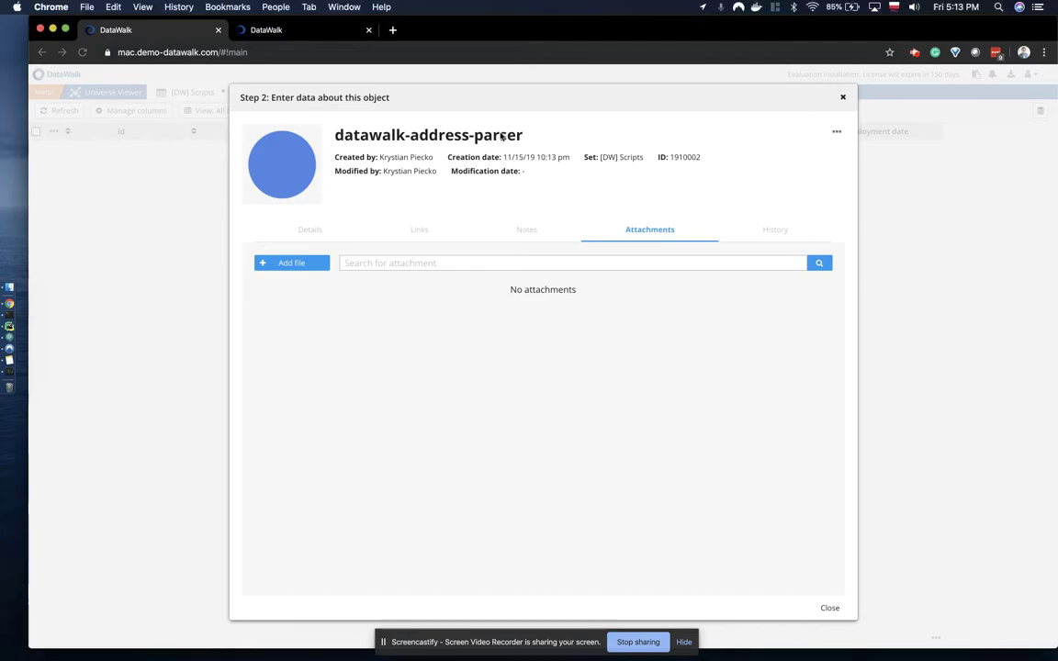
drag(522, 442, 426, 306)
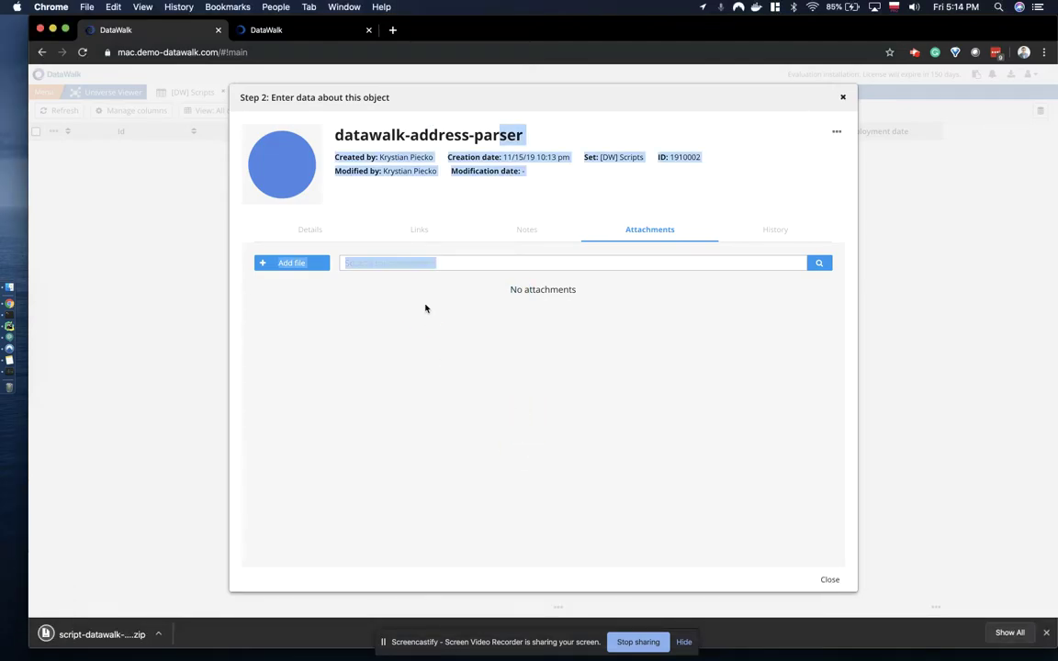
click(425, 307)
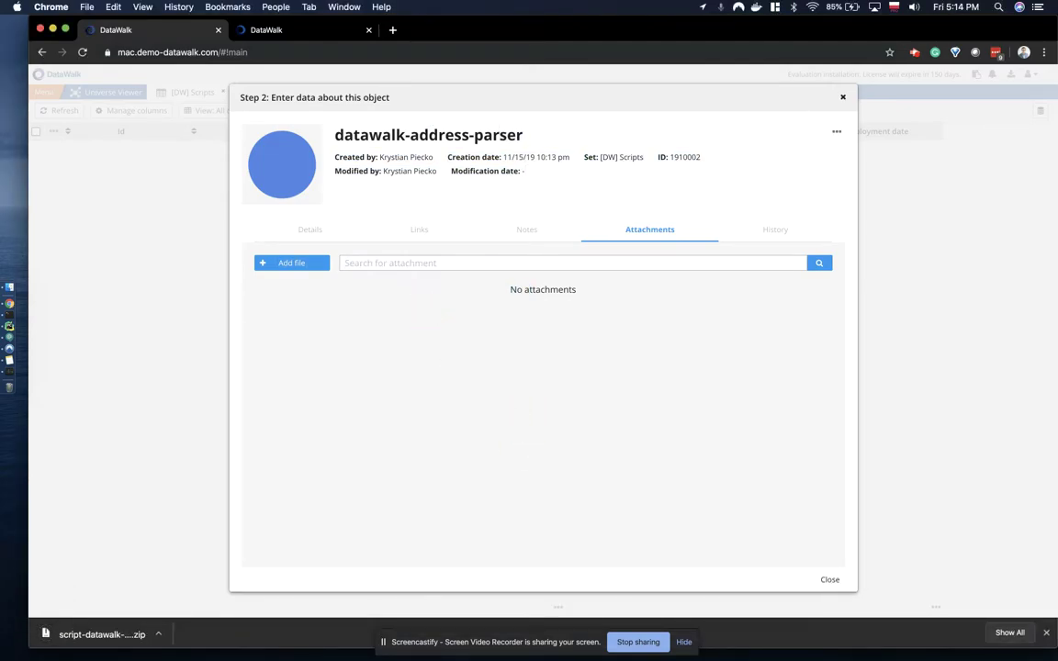
drag(397, 6, 527, 376)
drag(418, 5, 416, 341)
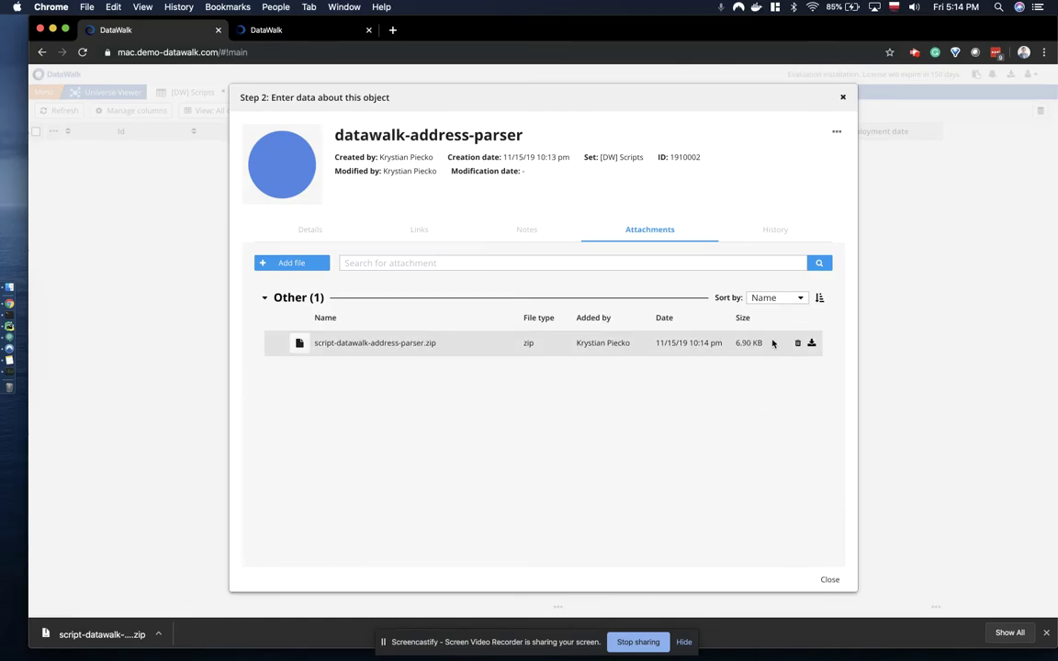
Step: Deploy the datawalk-address-parser script from its details and close the object
click(309, 231)
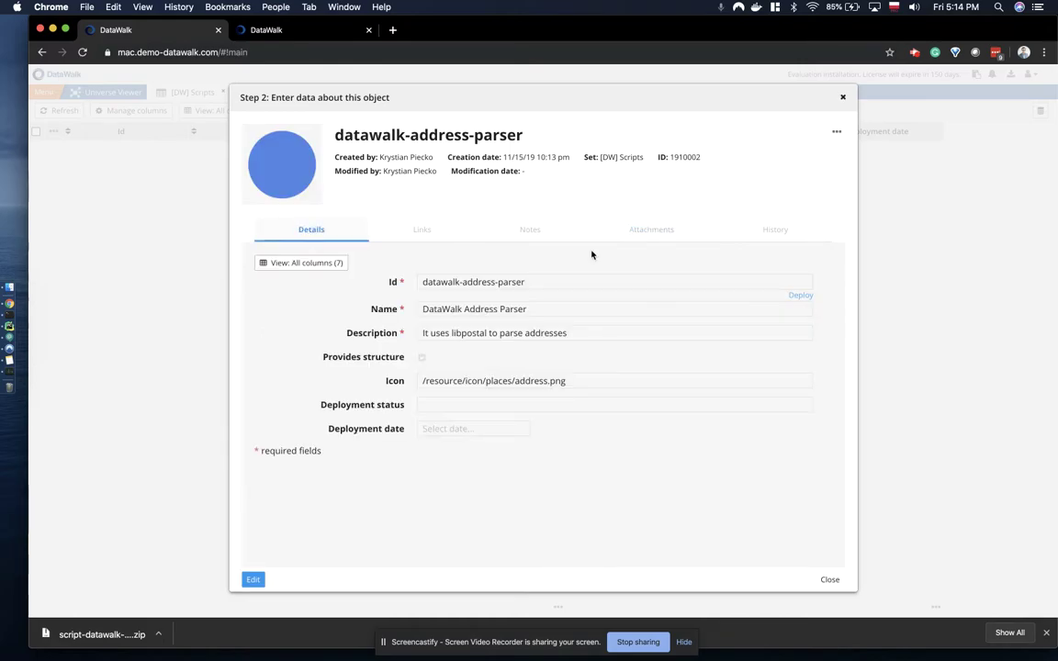
click(798, 297)
click(831, 582)
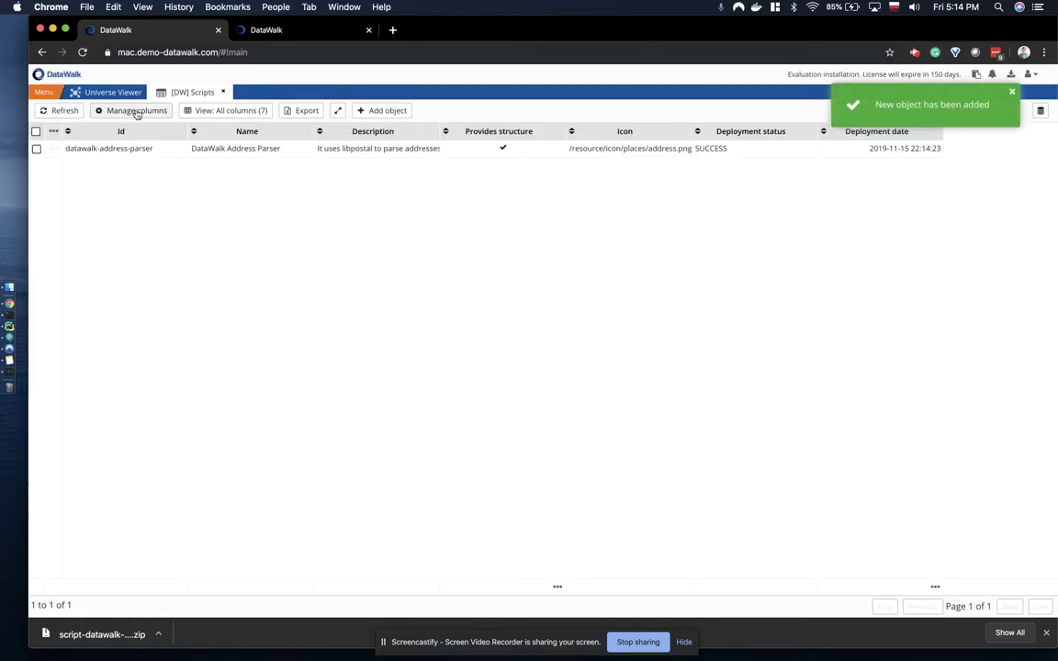
click(1009, 94)
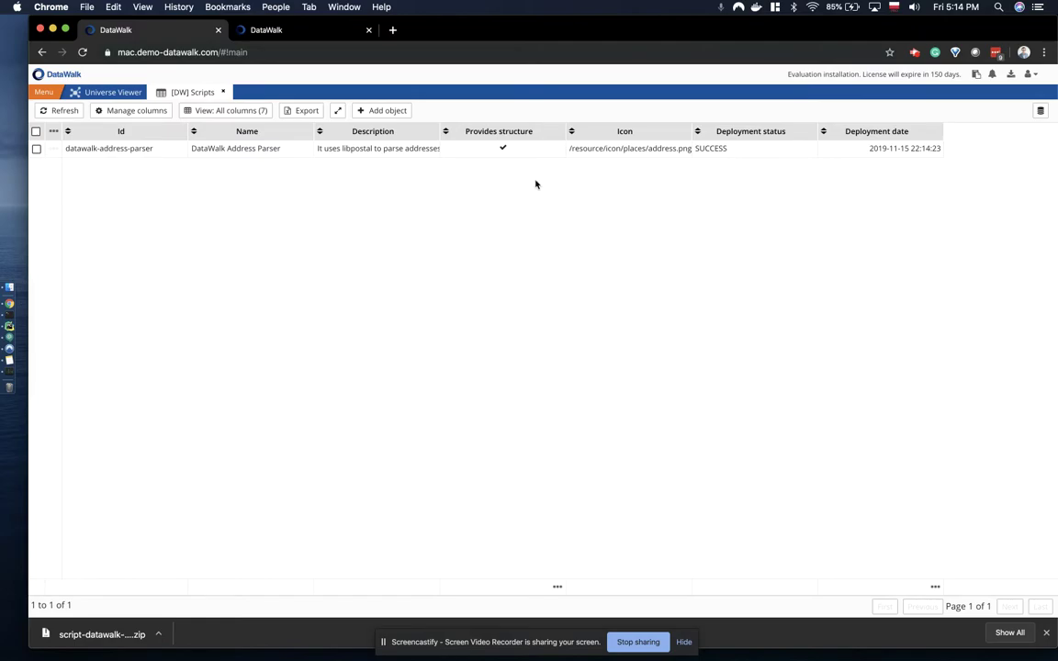
Step: Start adding a new set in the Universe Viewer from the external source DataWalk Address Parser
click(115, 94)
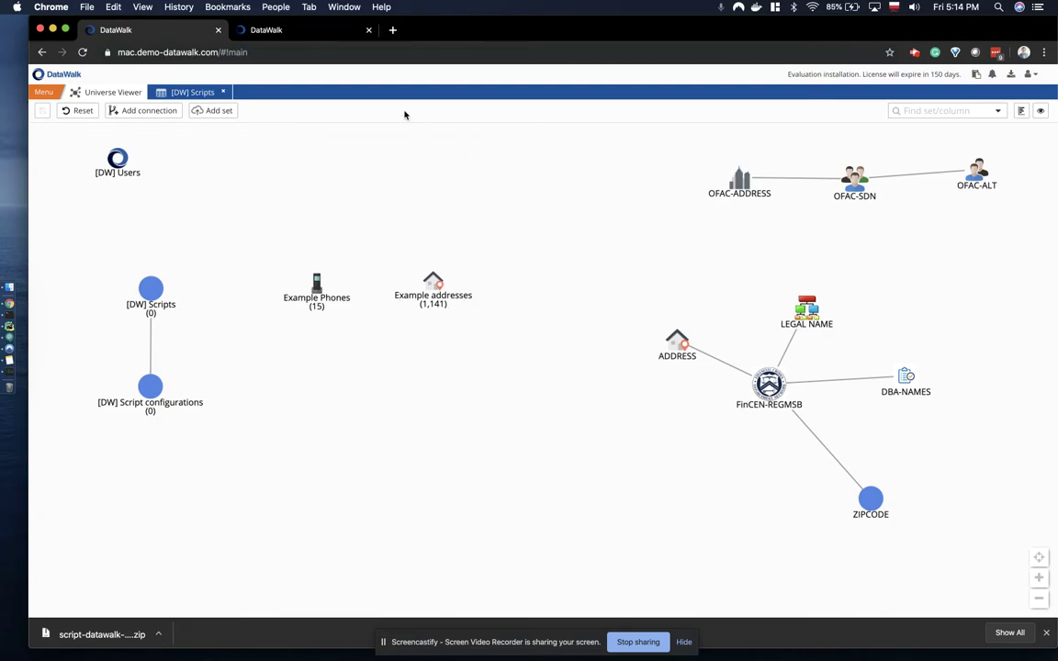
click(222, 112)
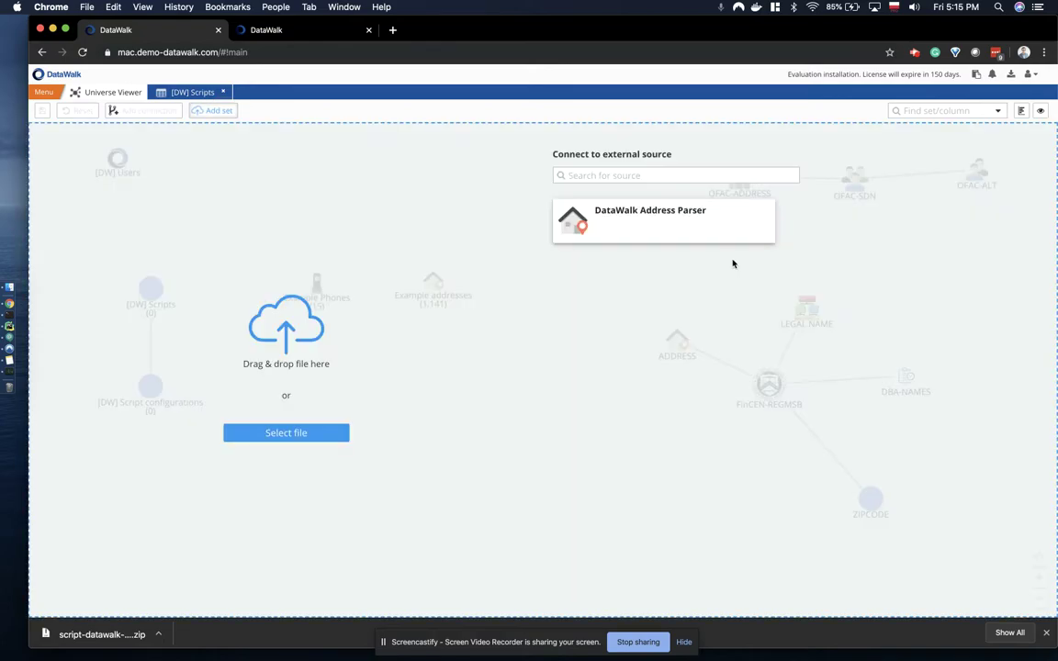
click(702, 217)
Step: Name the new data structure "Example addresses parser" and begin editing its configuration
click(467, 167)
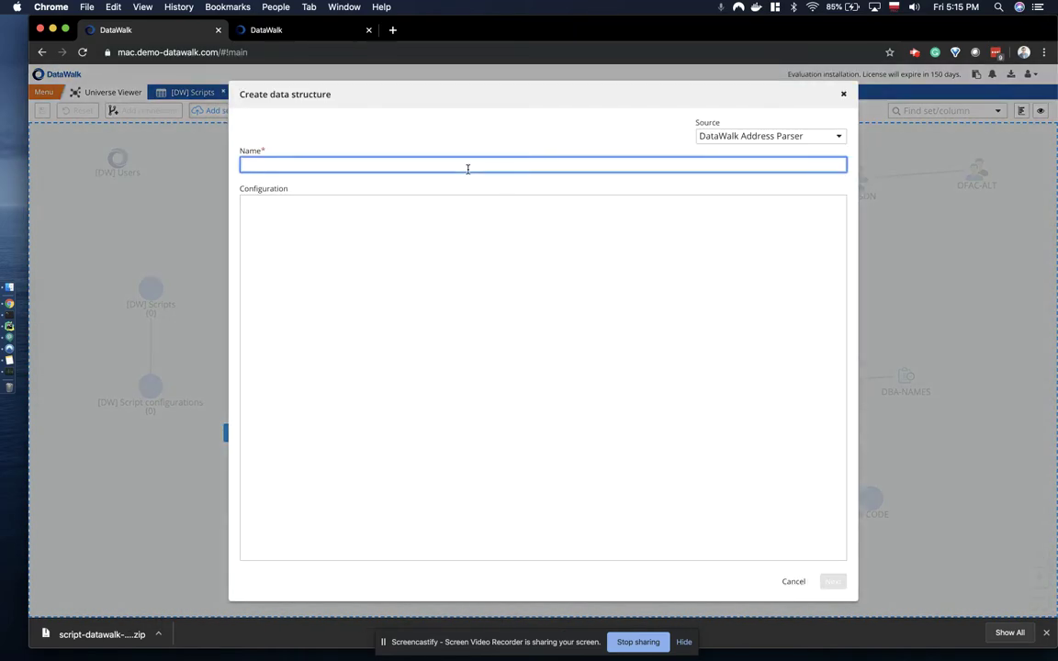
text(D)
key(BackSpace)
text(Example addresses parser)
click(567, 342)
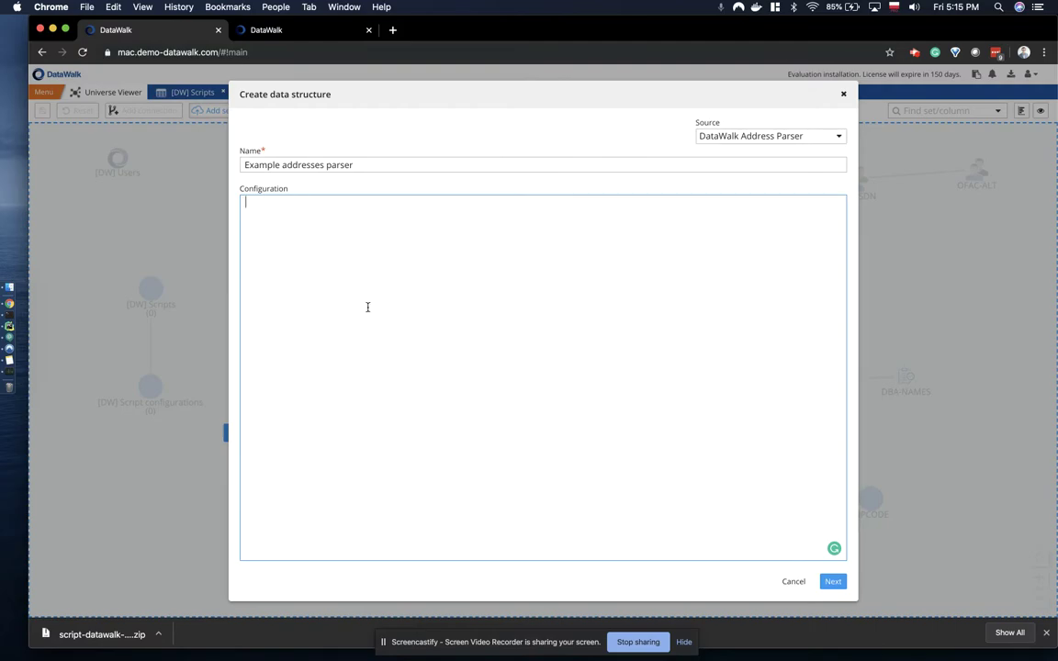
Step: Continue with an empty configuration and review the columns offered for the new set
click(831, 581)
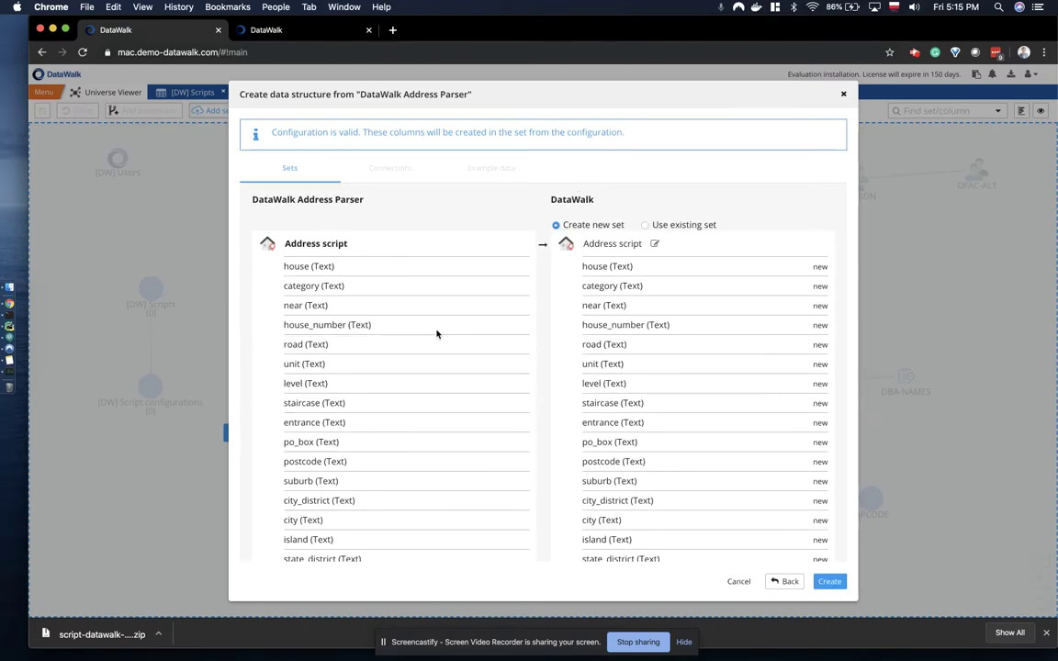
scroll(445, 279, down, 3)
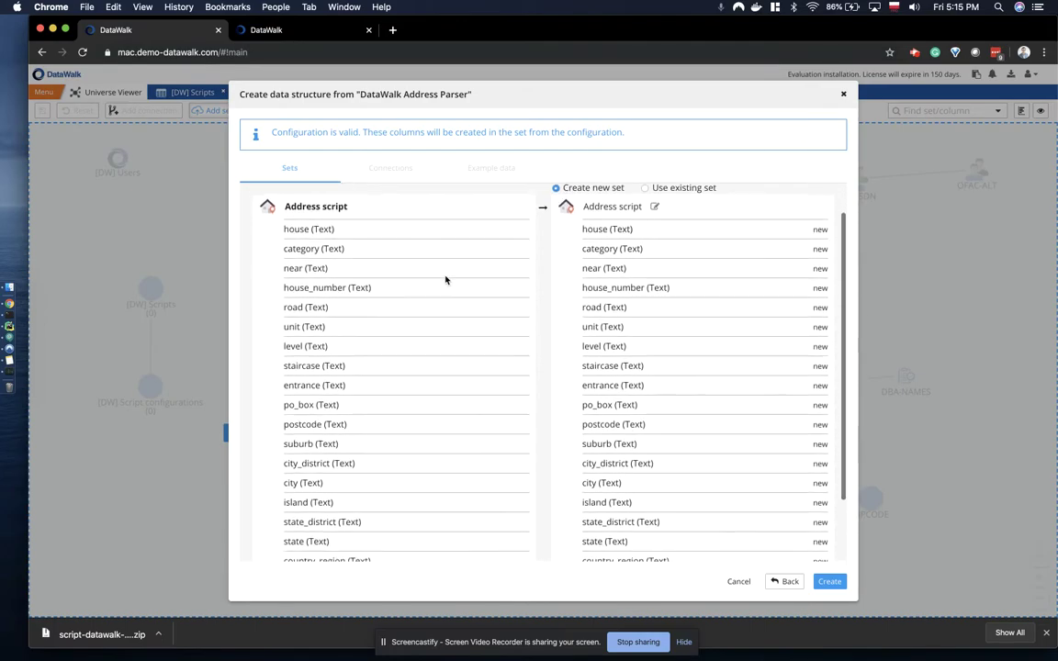
scroll(446, 279, up, 3)
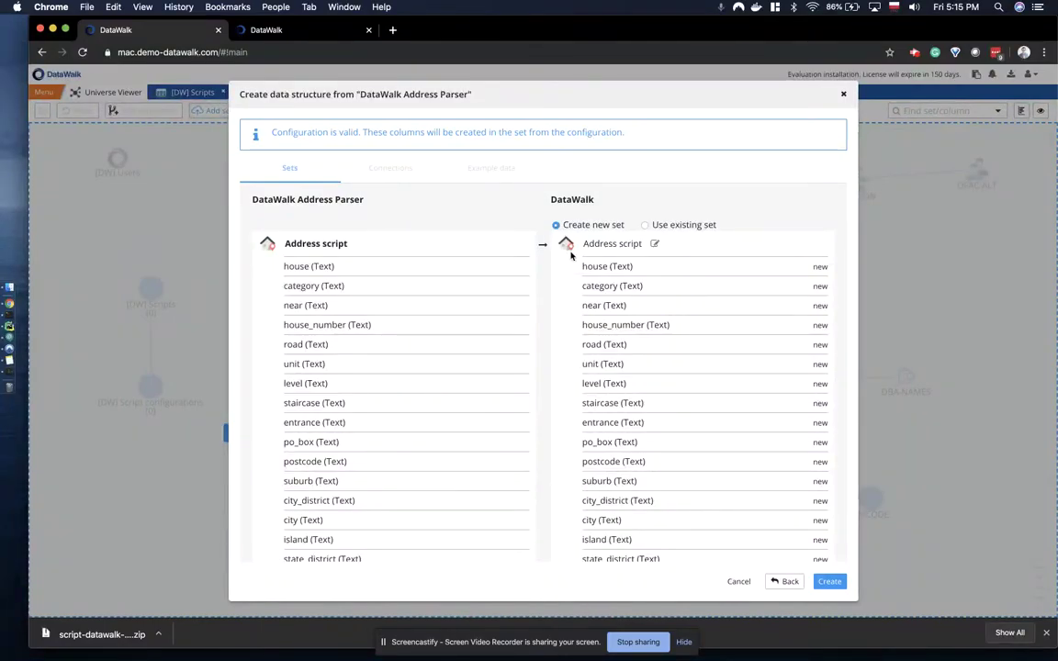
Step: Rename the new set "Example addresses parsed"
click(653, 244)
text(Example addresses)
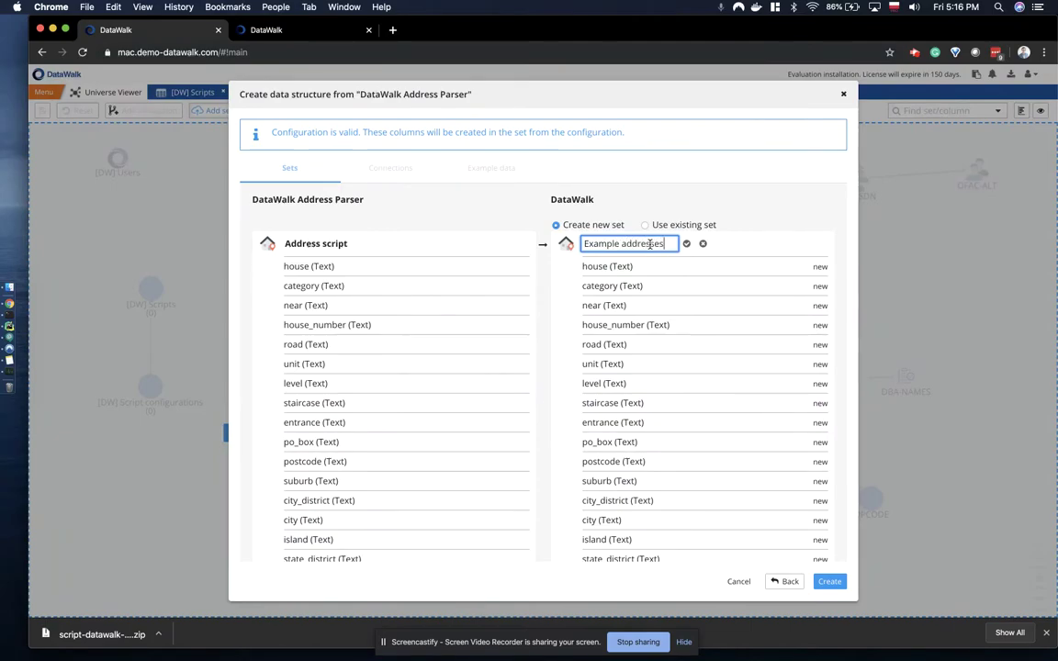
text( parsed)
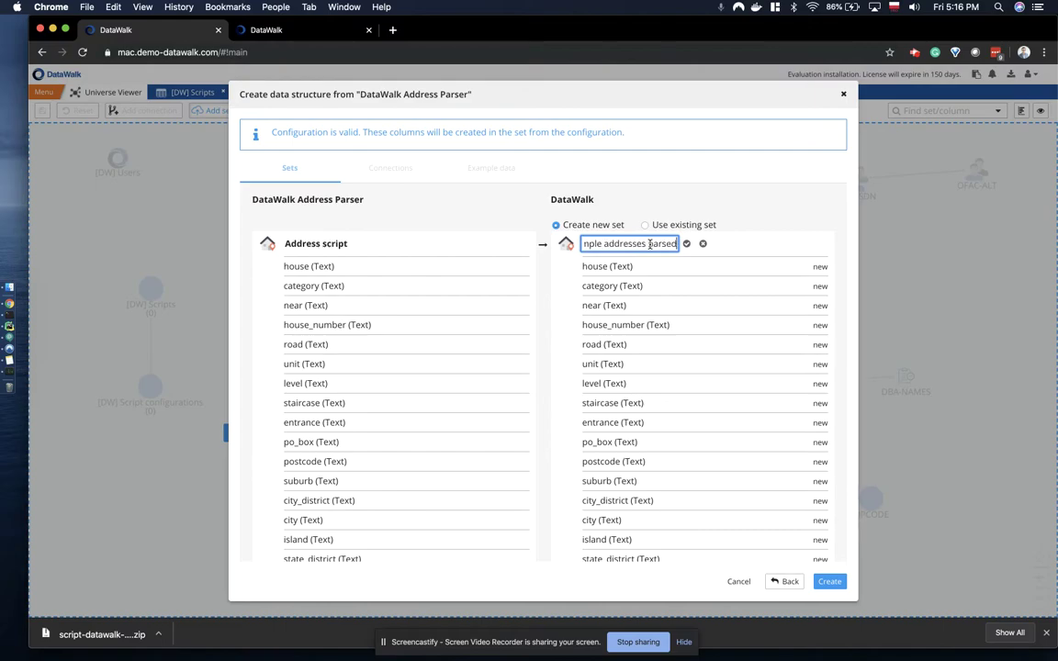
text( ou)
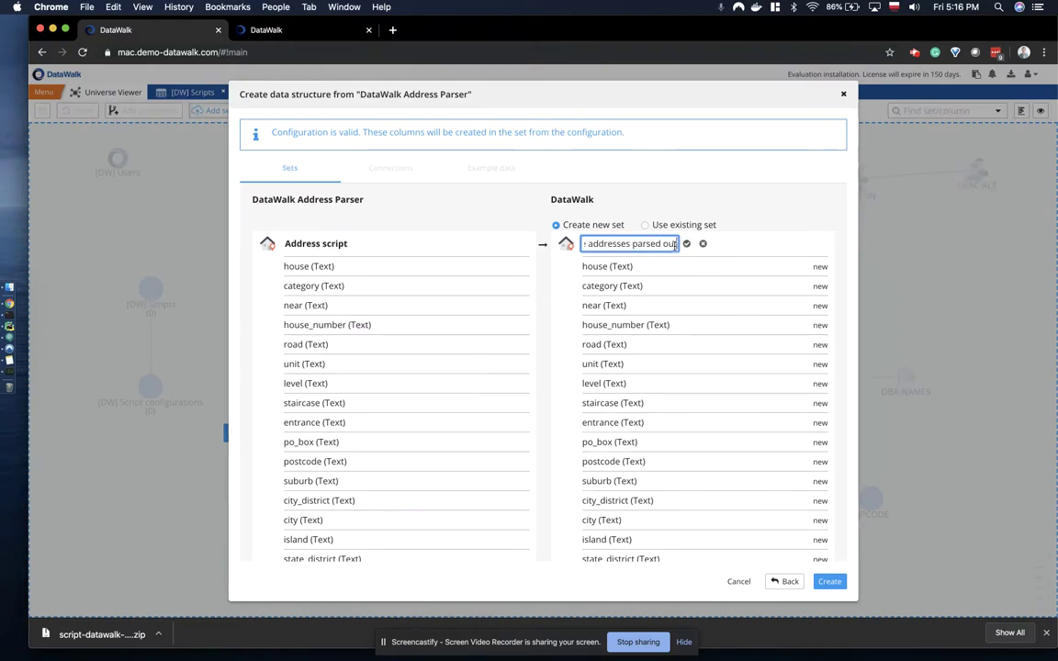
key(BackSpace)
key(BackSpace)
key(BackSpace)
key(BackSpace)
text(r)
click(685, 244)
Step: Create the Example addresses parsed set from DataWalk Address Parser and confirm its creation
scroll(670, 376, down, 1)
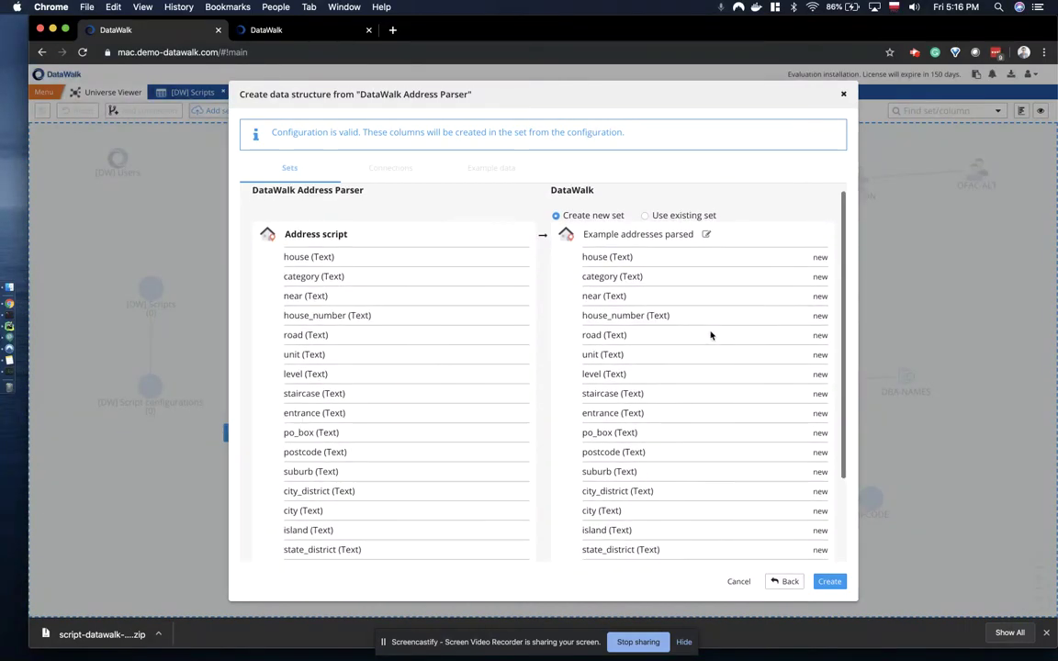
scroll(615, 409, down, 5)
scroll(619, 413, up, 5)
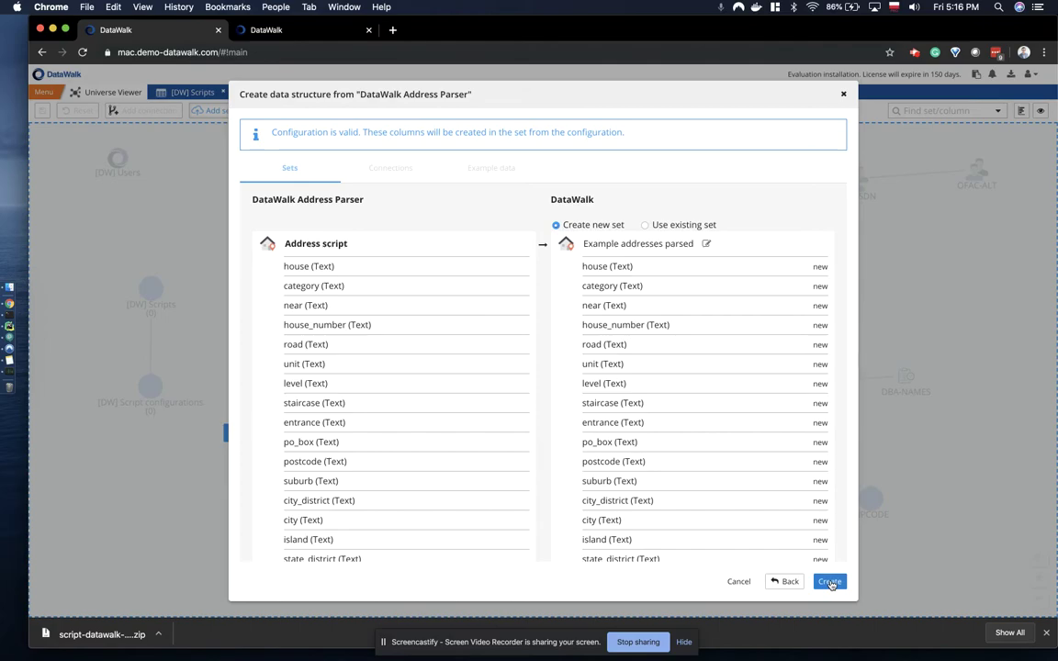
click(829, 582)
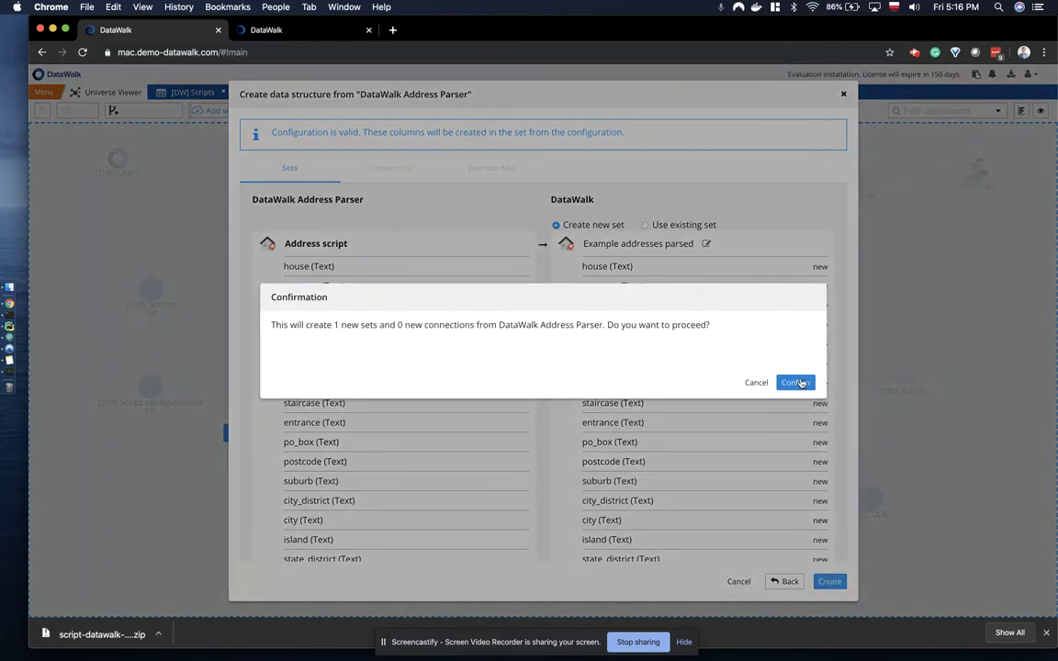
click(798, 382)
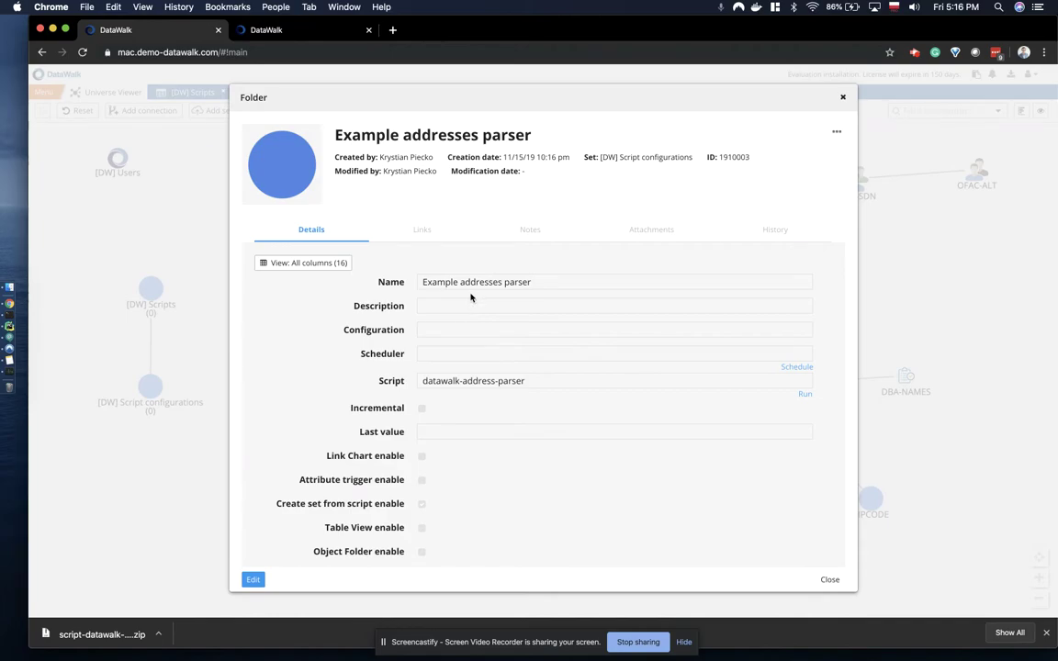
Step: Edit the Example addresses parser configuration object and turn on Table View enable
scroll(490, 347, down, 3)
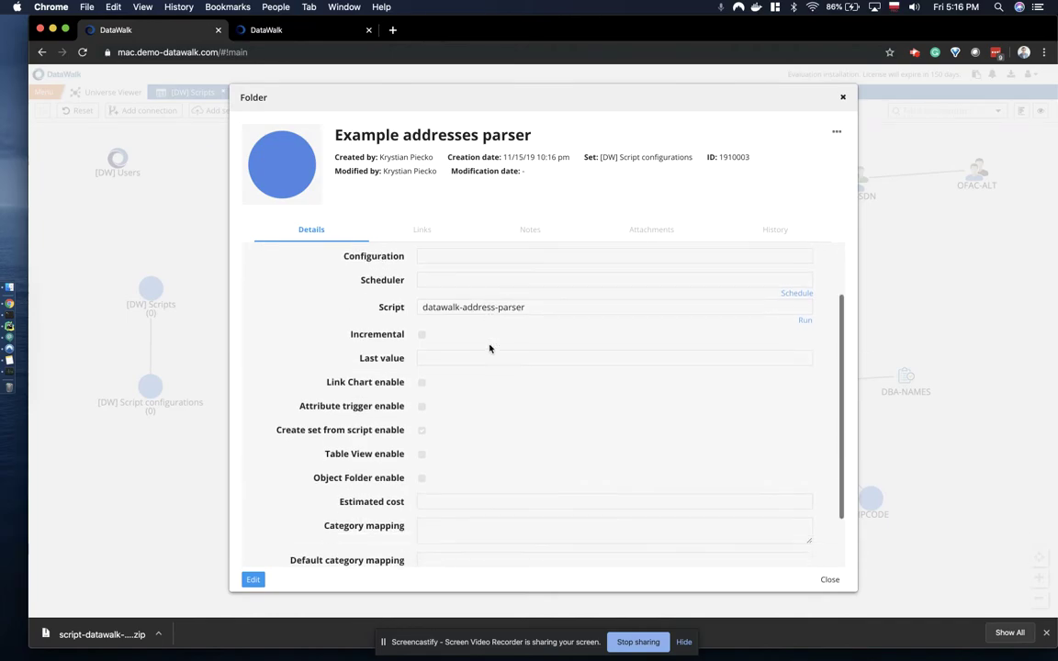
scroll(489, 347, down, 1)
scroll(488, 347, up, 5)
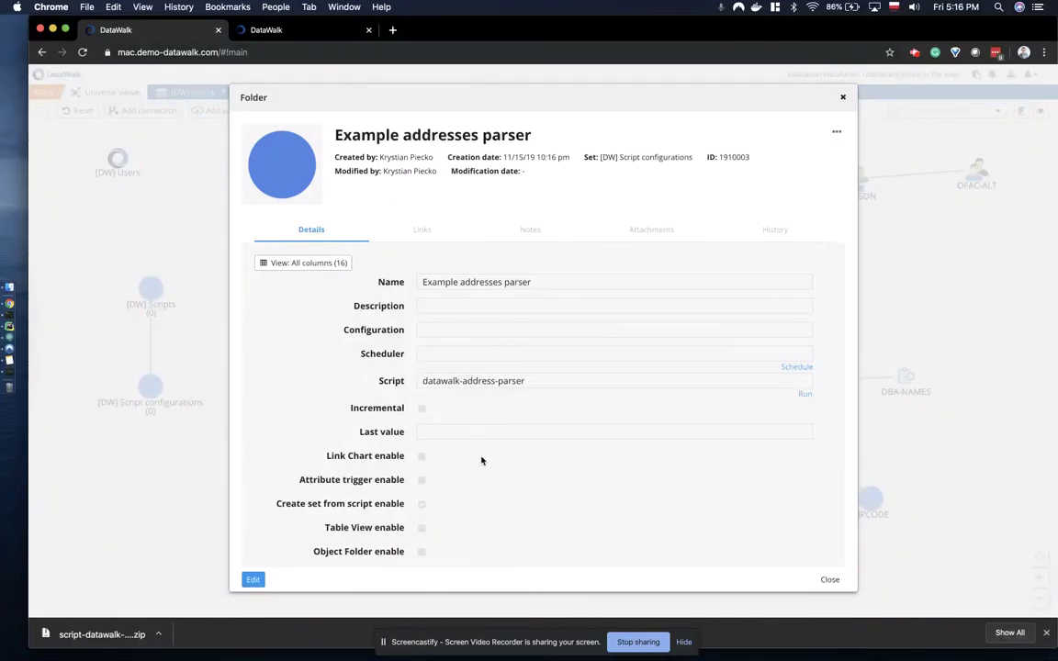
click(254, 580)
scroll(483, 492, down, 1)
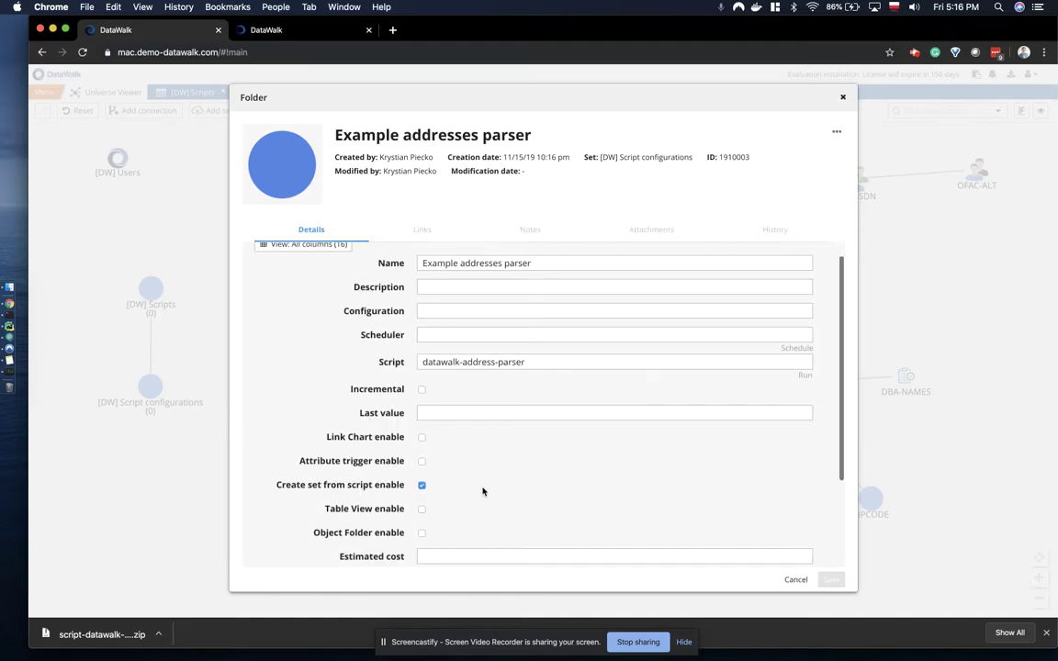
scroll(483, 492, down, 3)
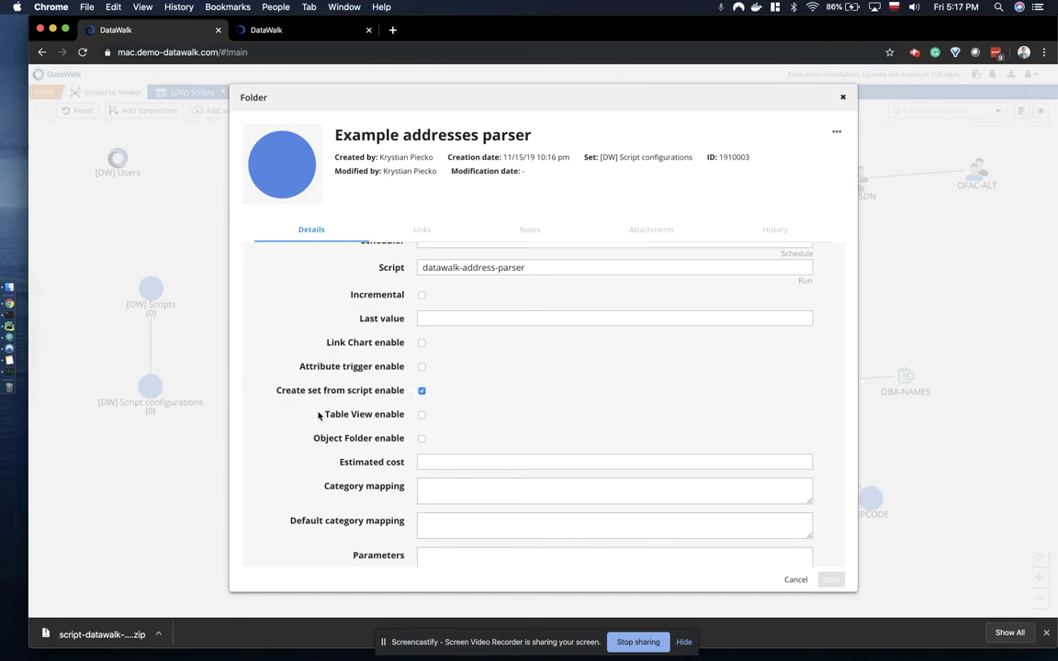
click(422, 414)
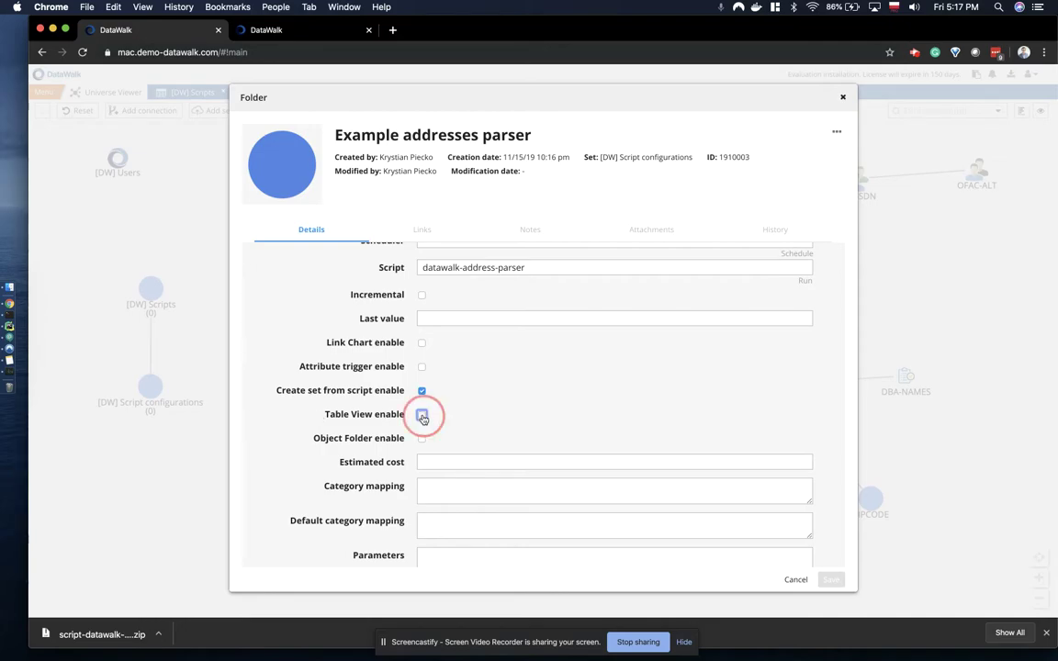
scroll(500, 409, down, 2)
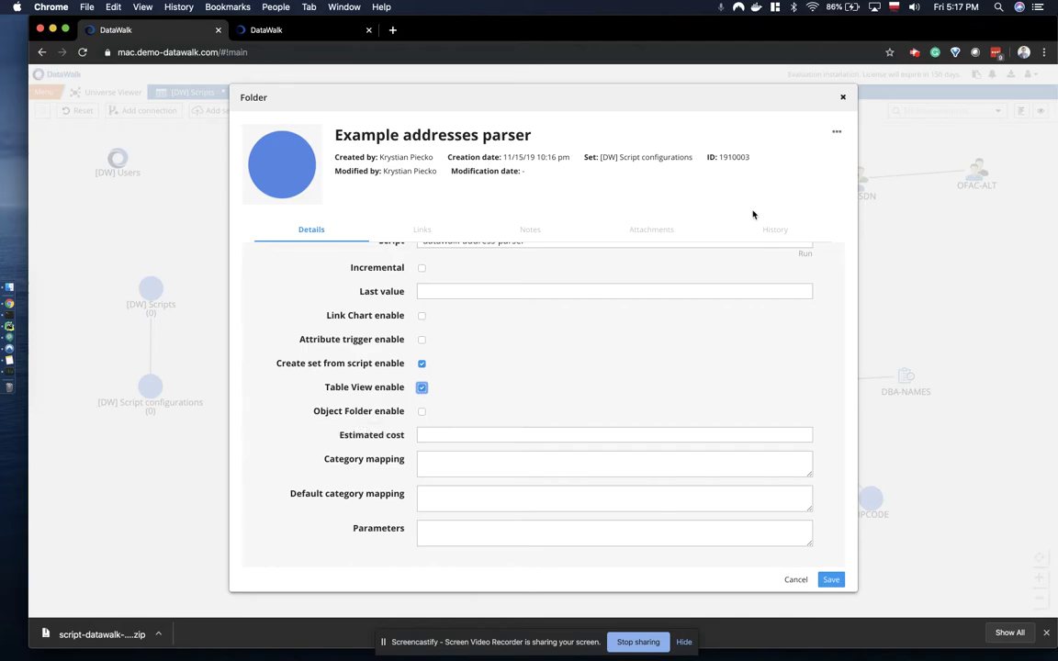
click(835, 132)
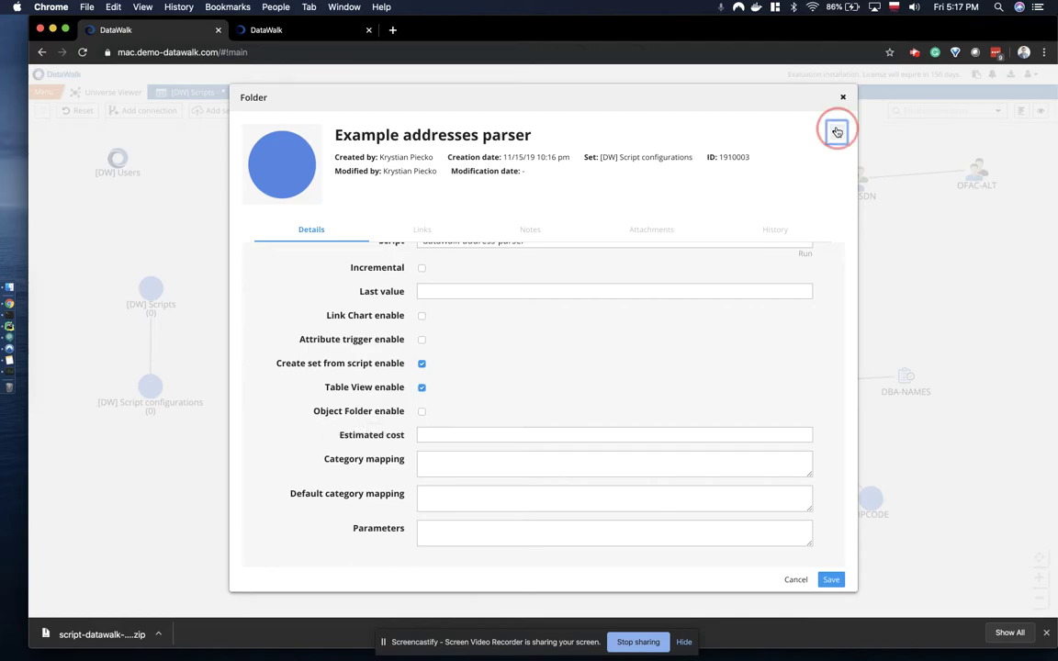
click(580, 379)
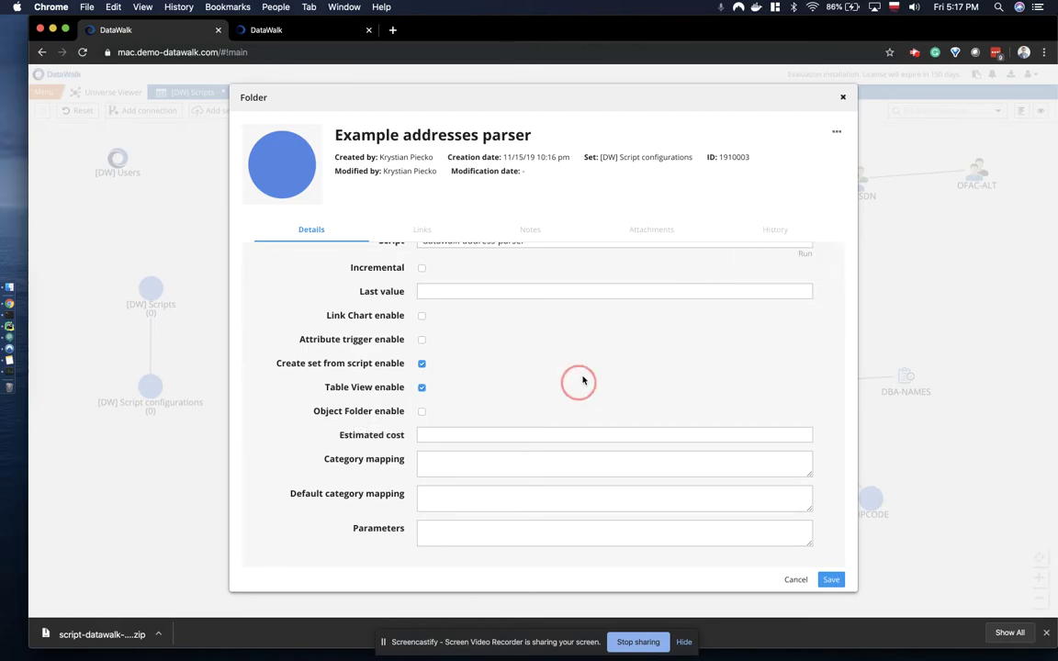
Step: Set the script configuration's Parameters to [["Address"]], save the object and close its folder
click(446, 526)
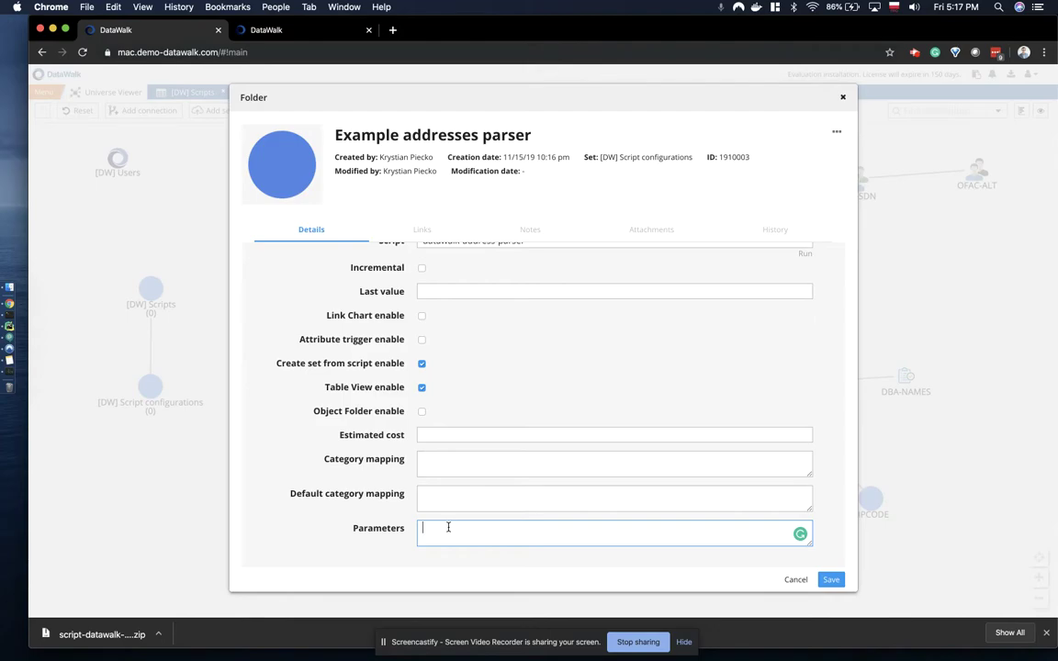
text([[)
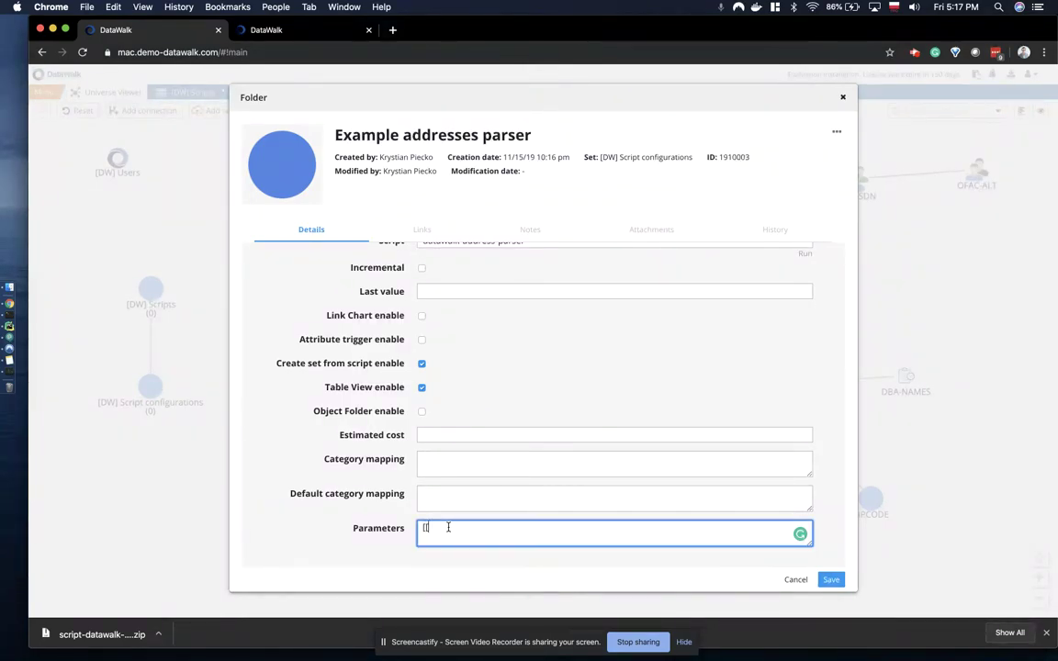
text({)
text("Address"]])
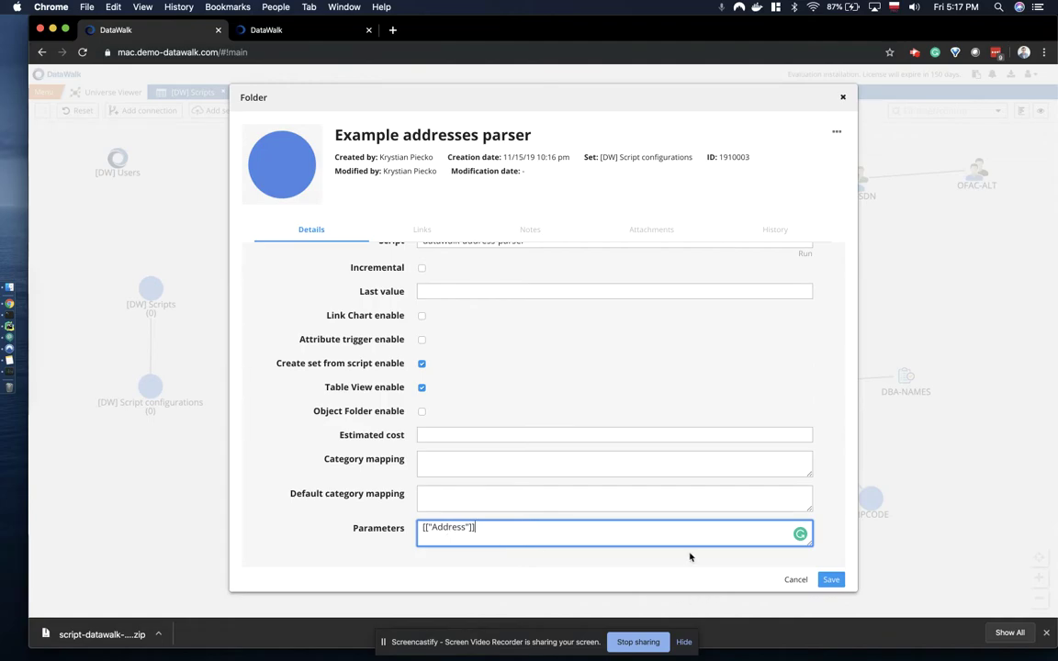
click(832, 579)
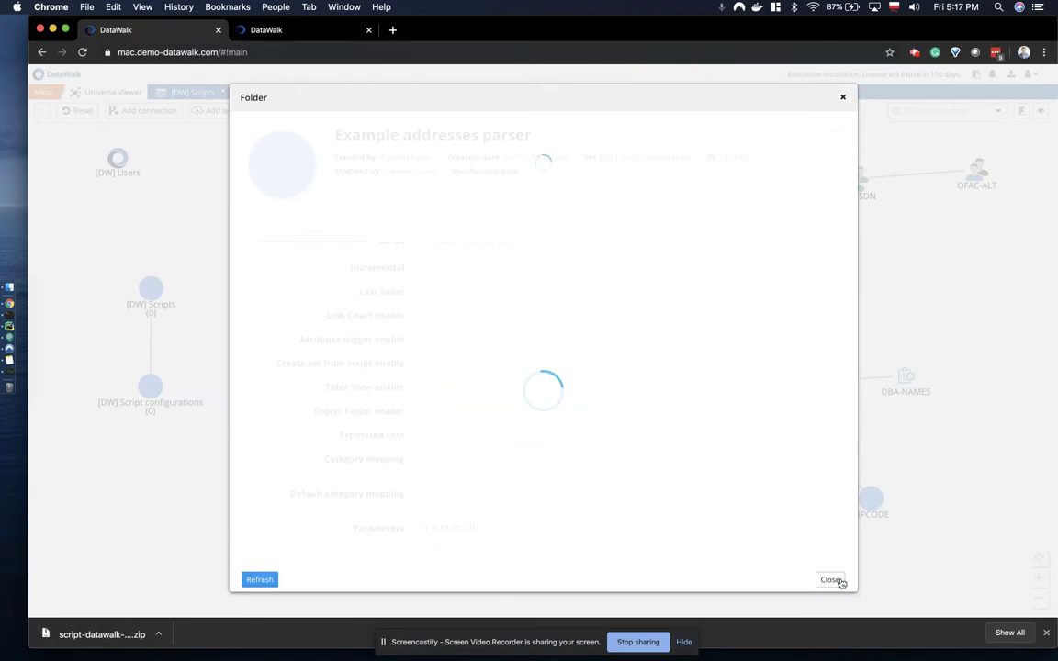
click(842, 97)
Step: Place the Example addresses parsed set above Example addresses, and open the Example addresses set as a table
drag(541, 365, 488, 177)
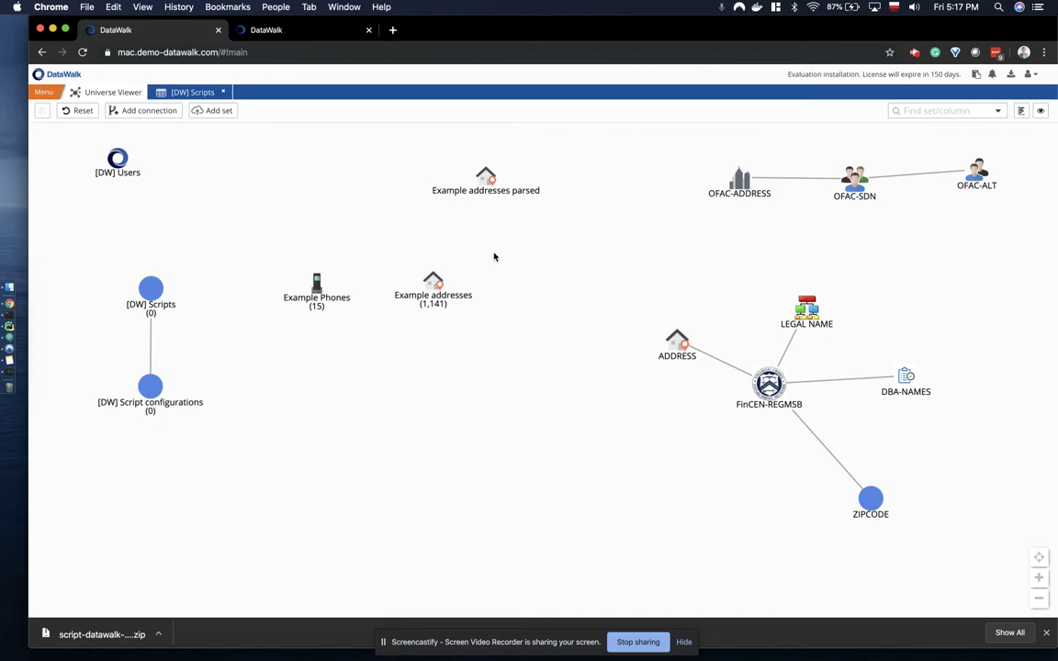
click(430, 283)
click(430, 285)
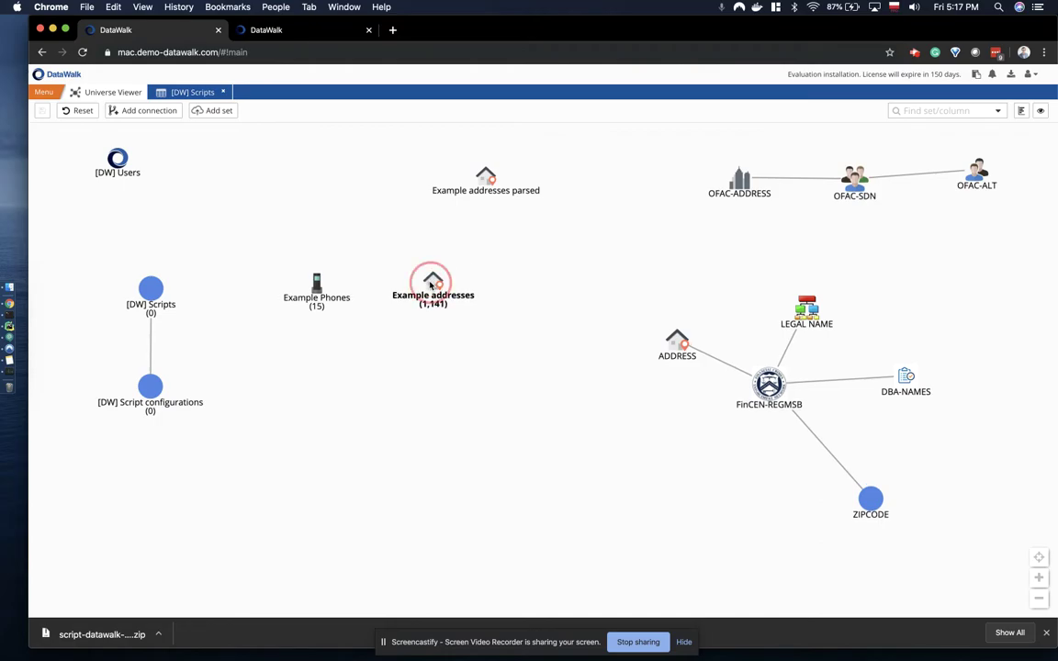
right_click(430, 285)
click(459, 375)
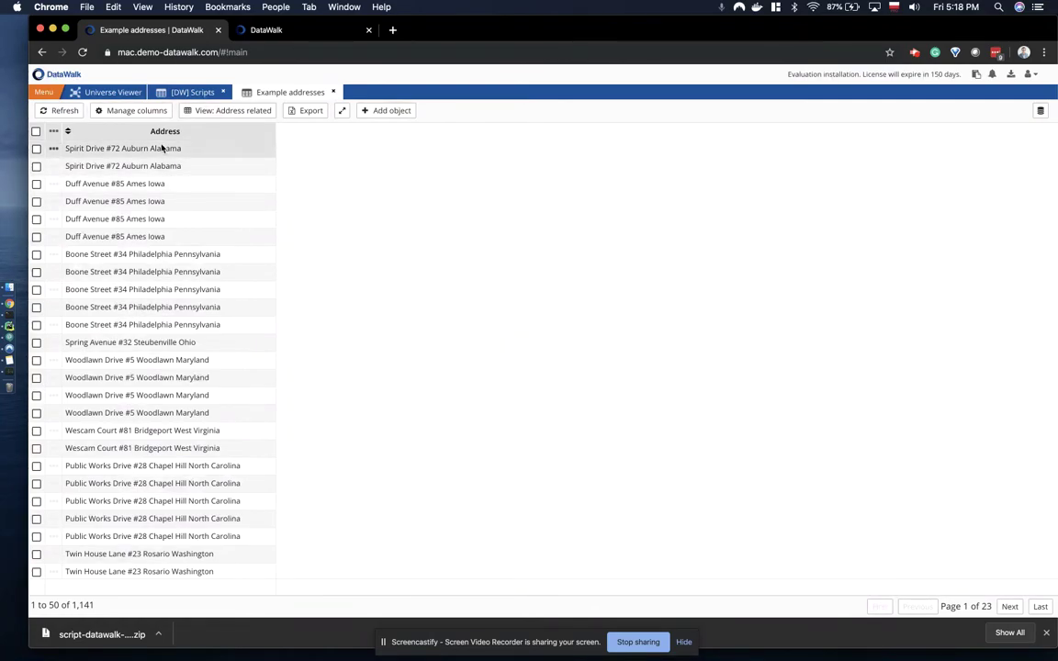
Step: Examine the actions available for a single address row and for a selection of four address rows
click(53, 166)
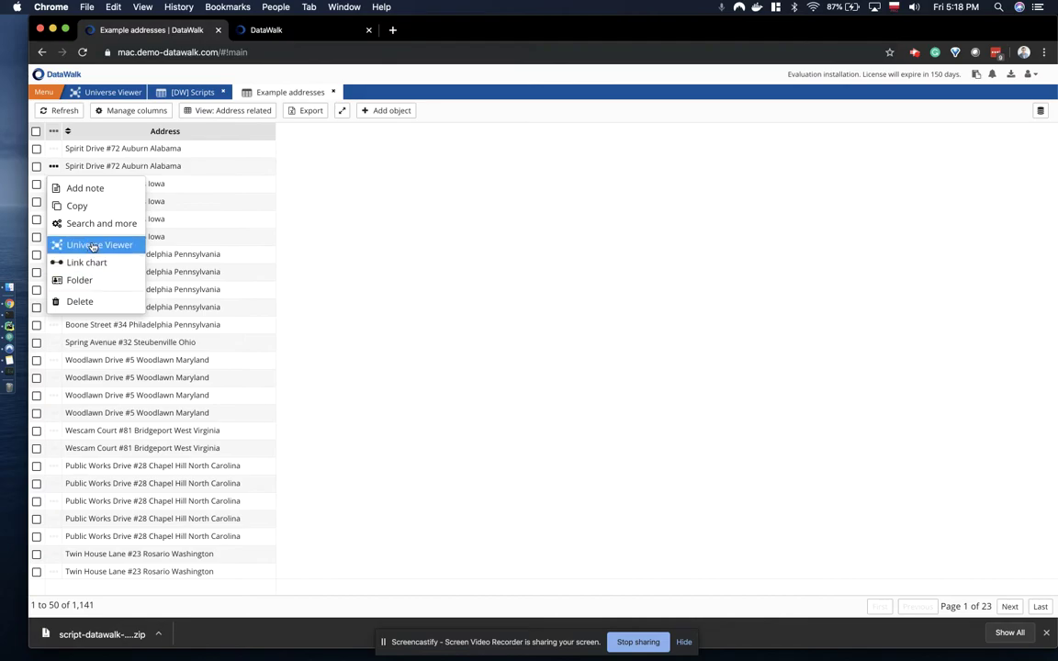
click(378, 248)
click(35, 132)
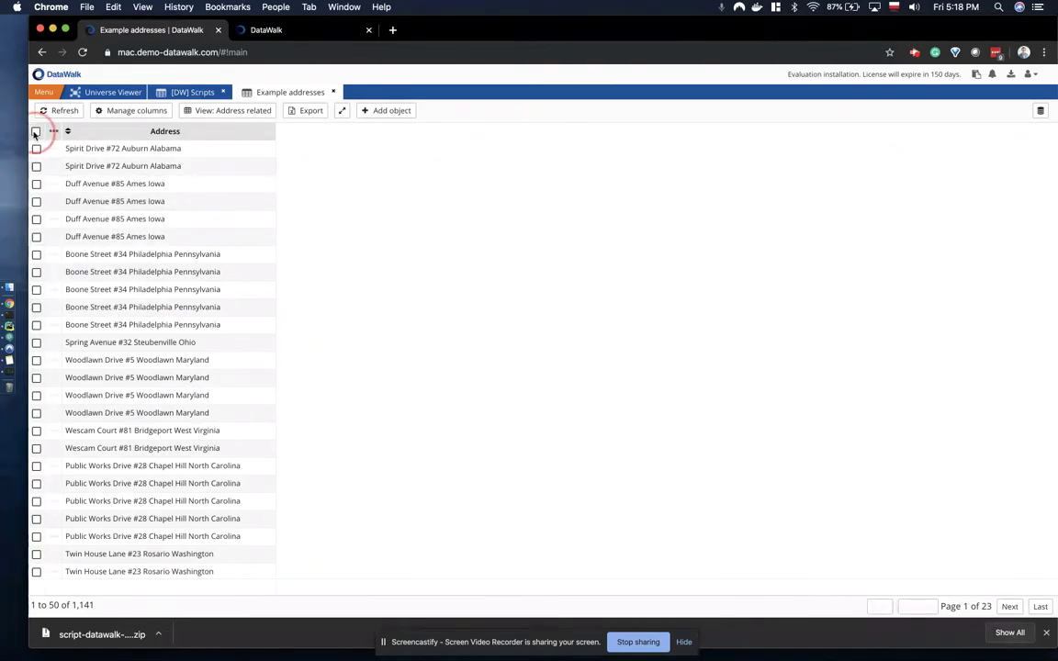
click(35, 132)
click(36, 183)
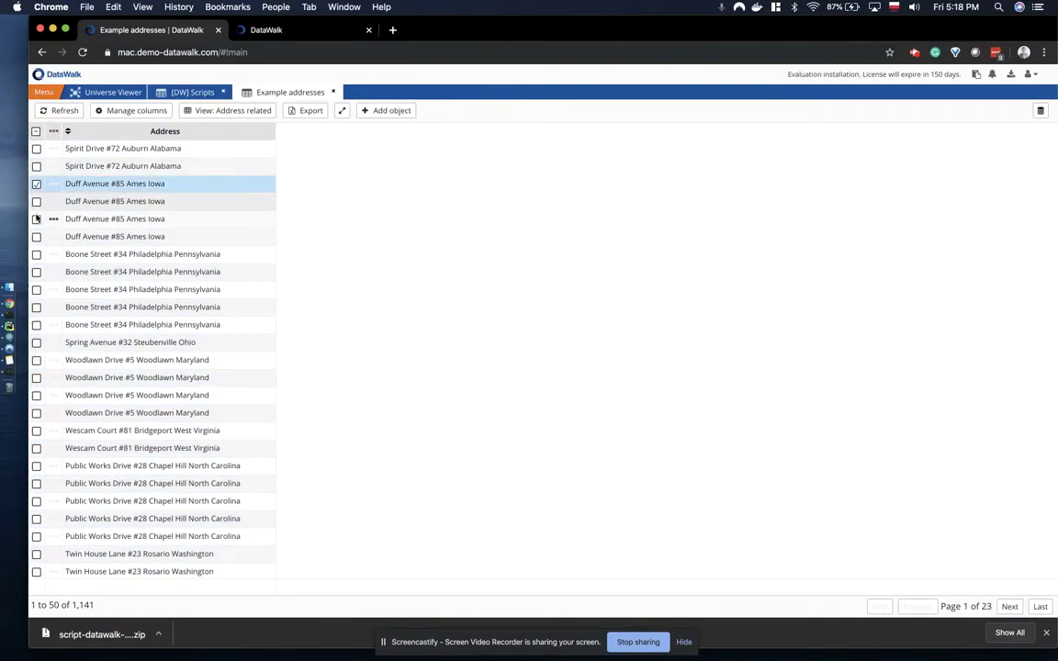
click(36, 219)
click(35, 236)
click(36, 254)
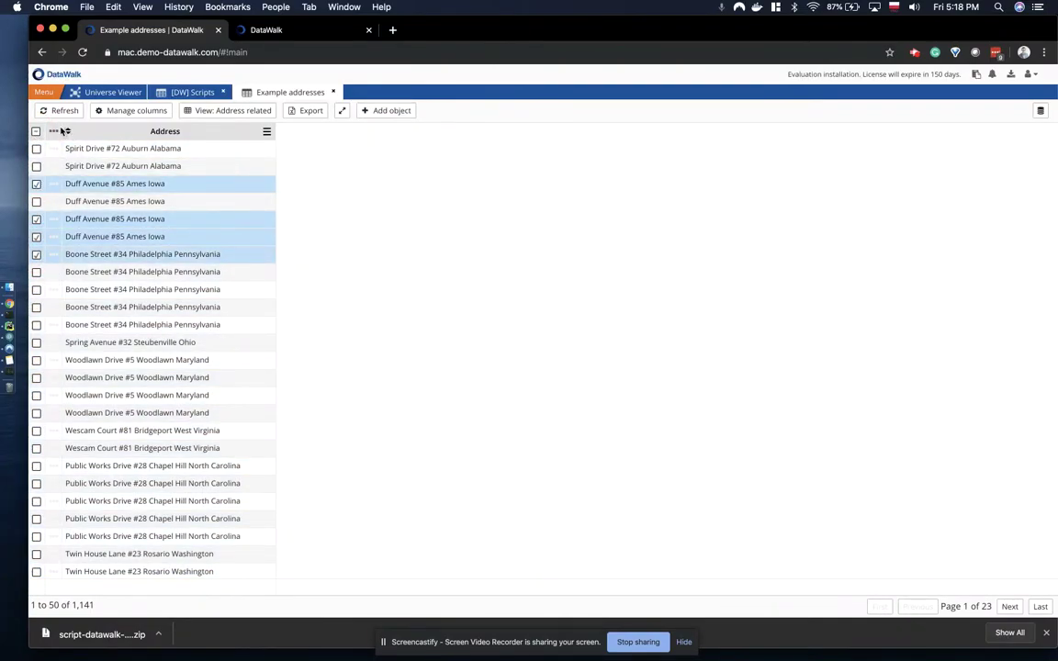
click(55, 131)
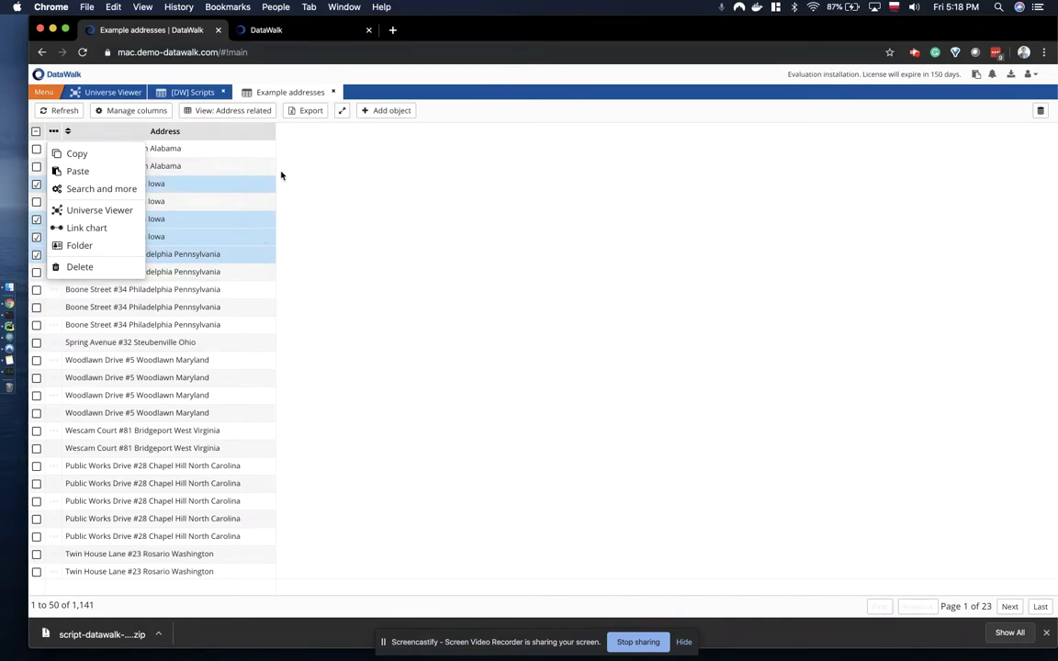
click(294, 188)
Step: Clear the selection of the four address rows and view the actions available for the whole table
click(37, 183)
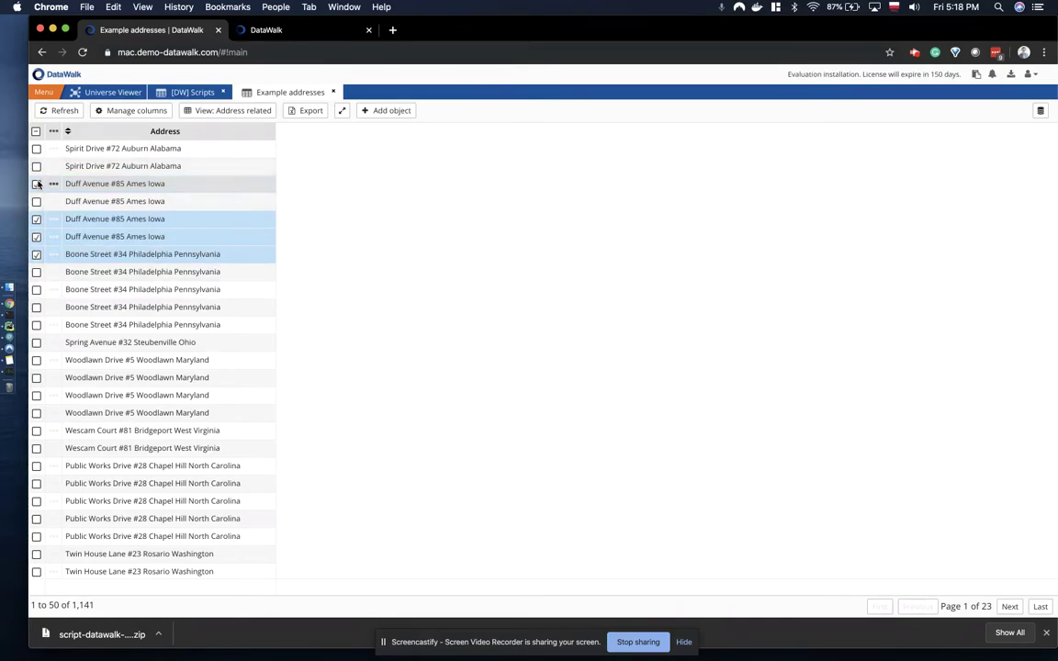
click(37, 218)
click(36, 236)
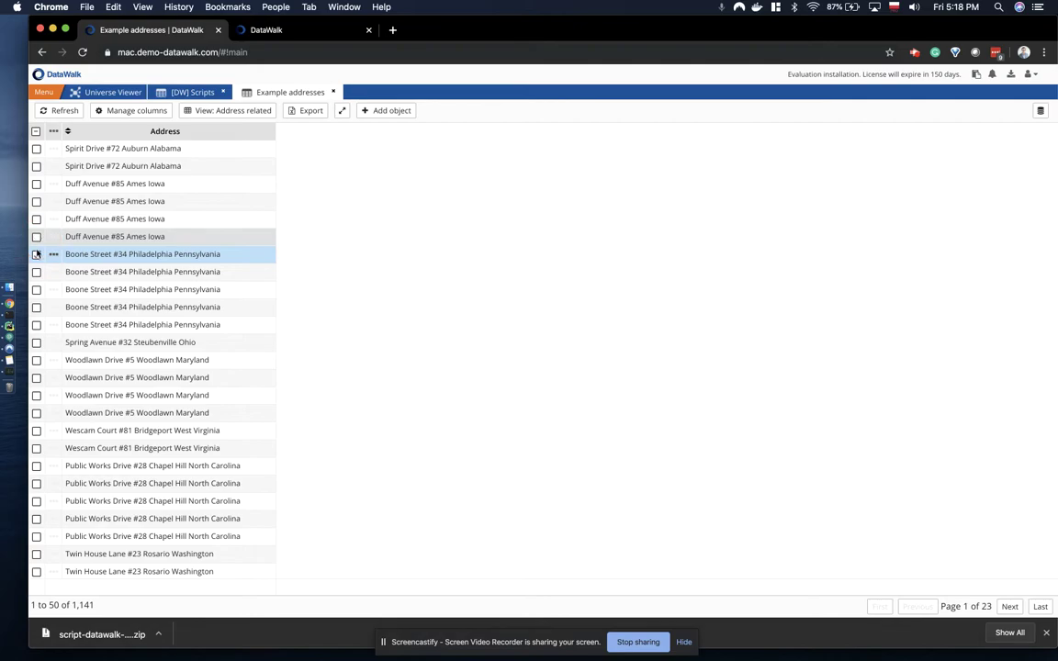
click(37, 254)
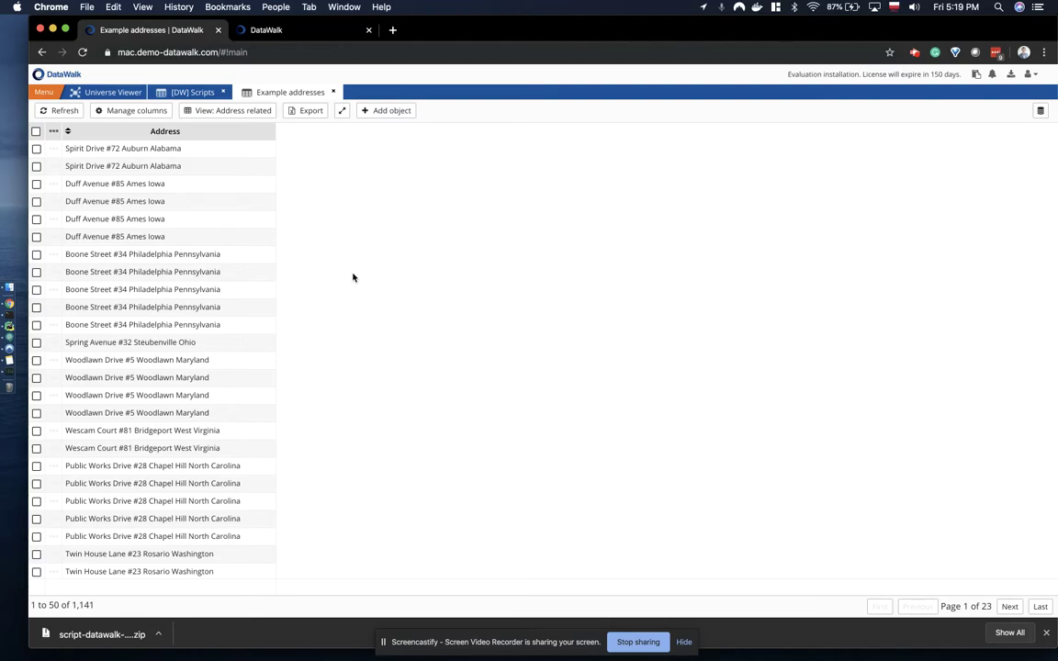
click(54, 135)
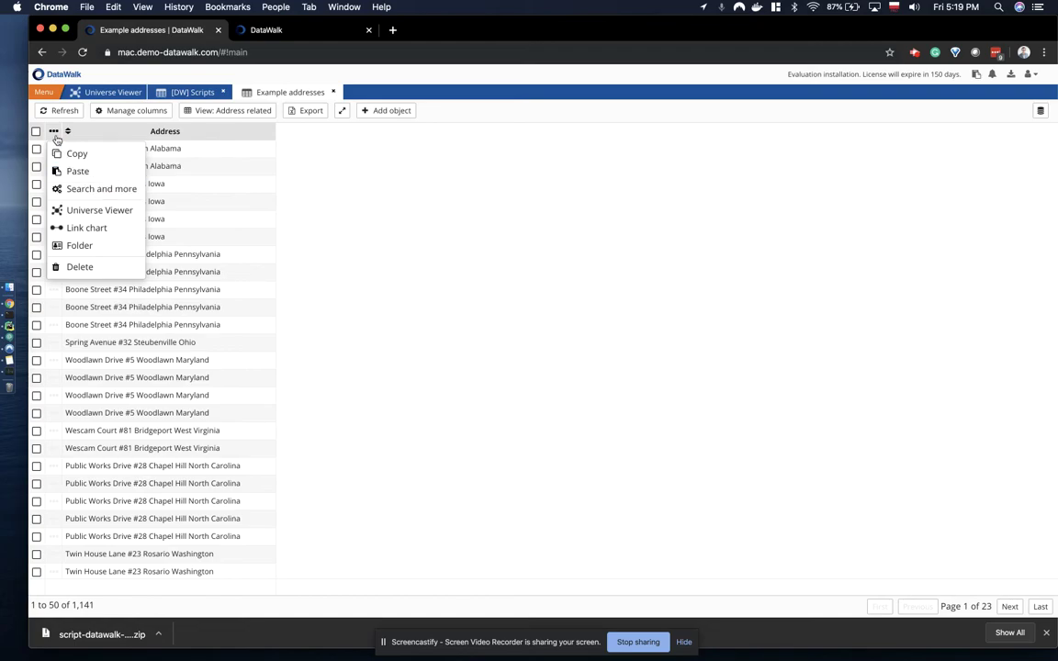
click(358, 194)
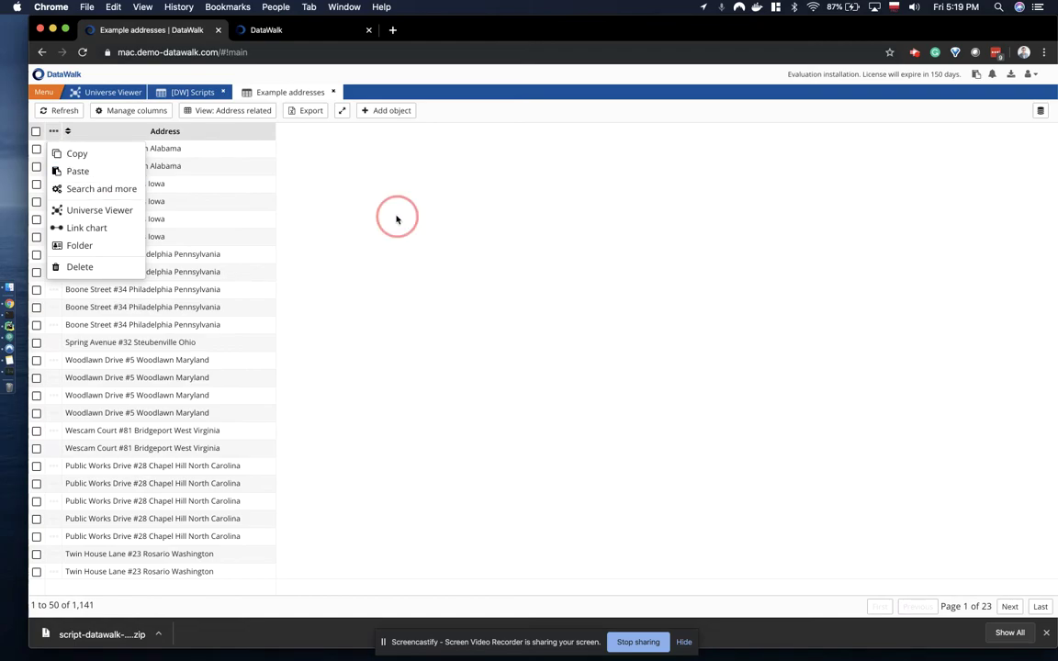
Step: Run the Example addresses parser from the App center on the whole Example addresses table
click(53, 133)
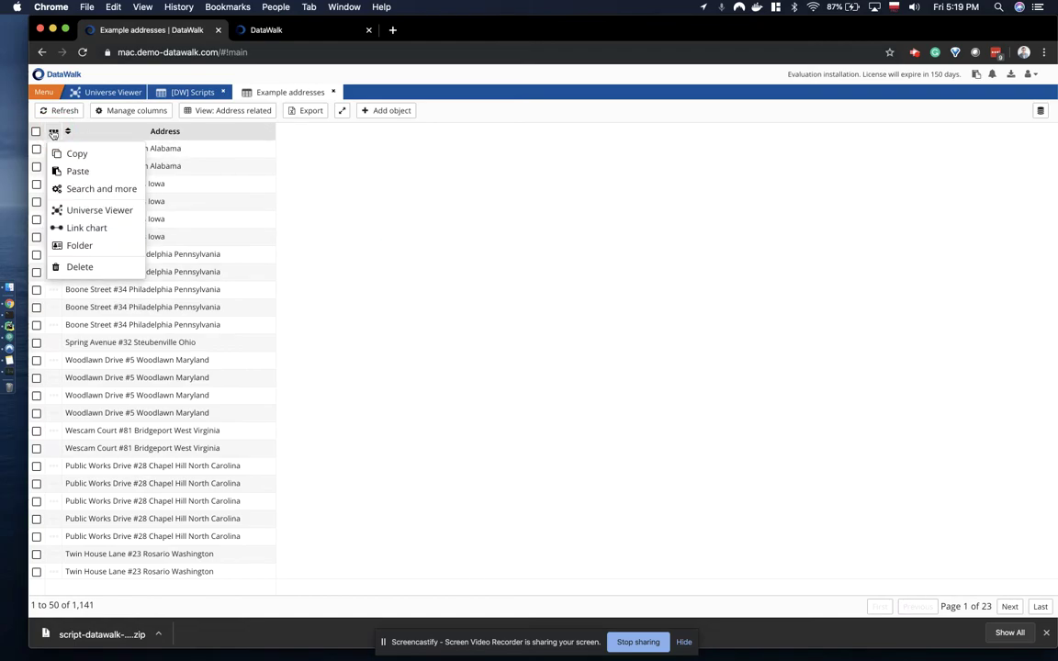
click(82, 190)
click(358, 241)
click(382, 261)
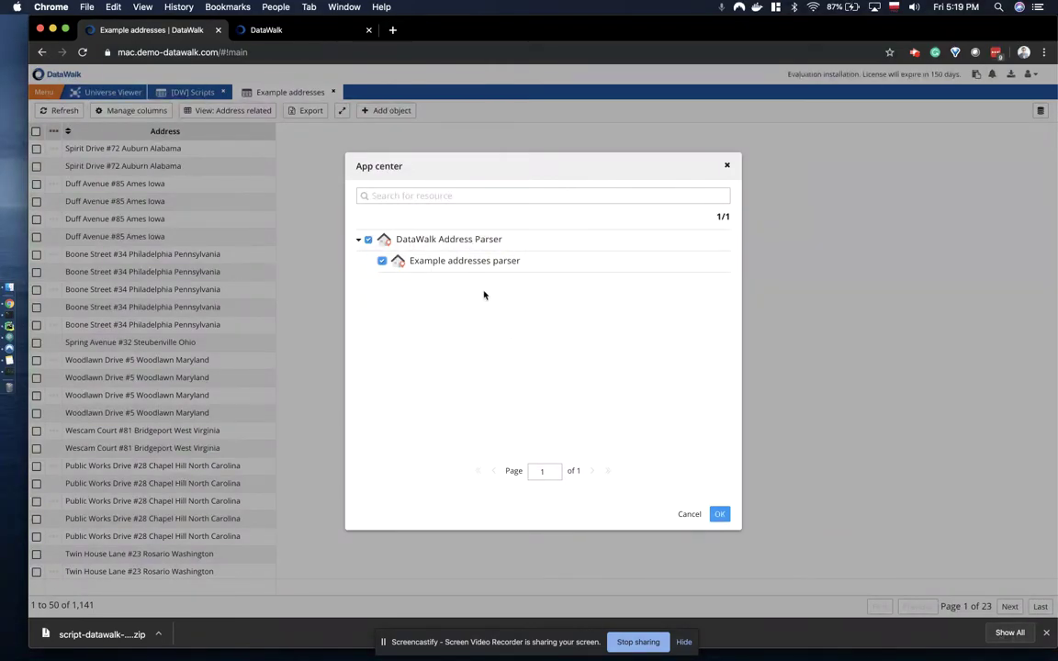
click(721, 514)
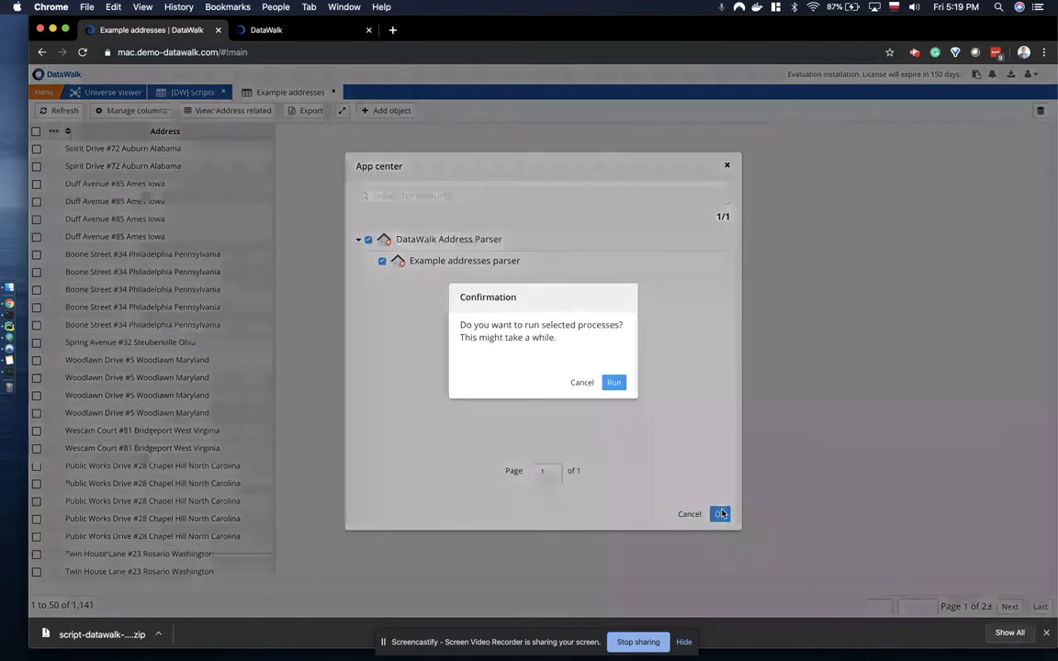
click(613, 381)
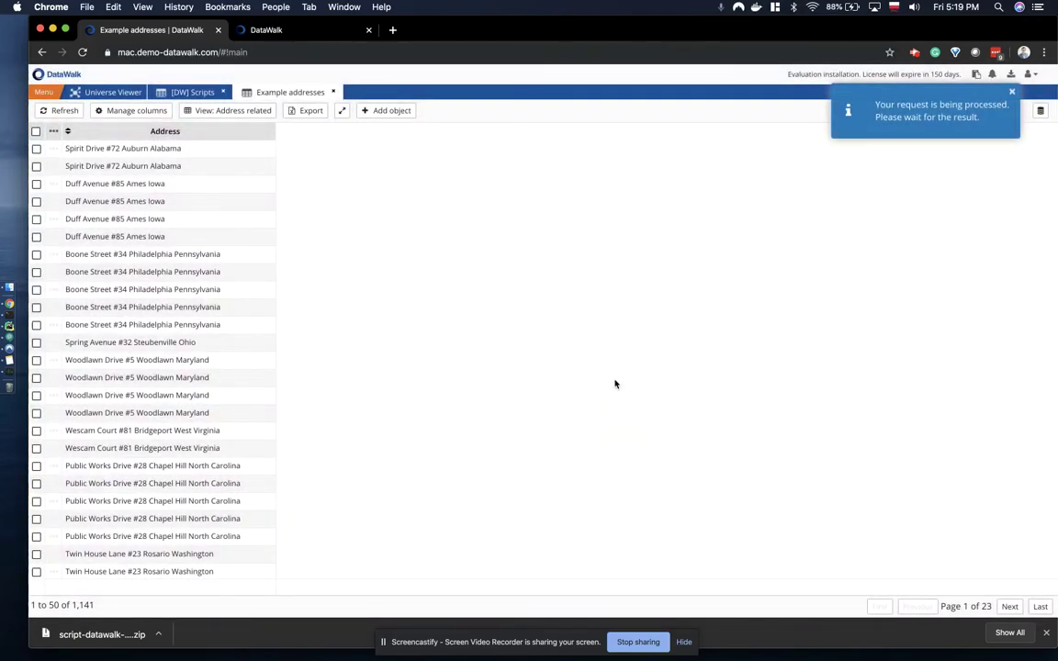
Step: Start a connection from Example addresses to Example addresses parsed in the Universe Viewer and name it "parsed from"
click(129, 95)
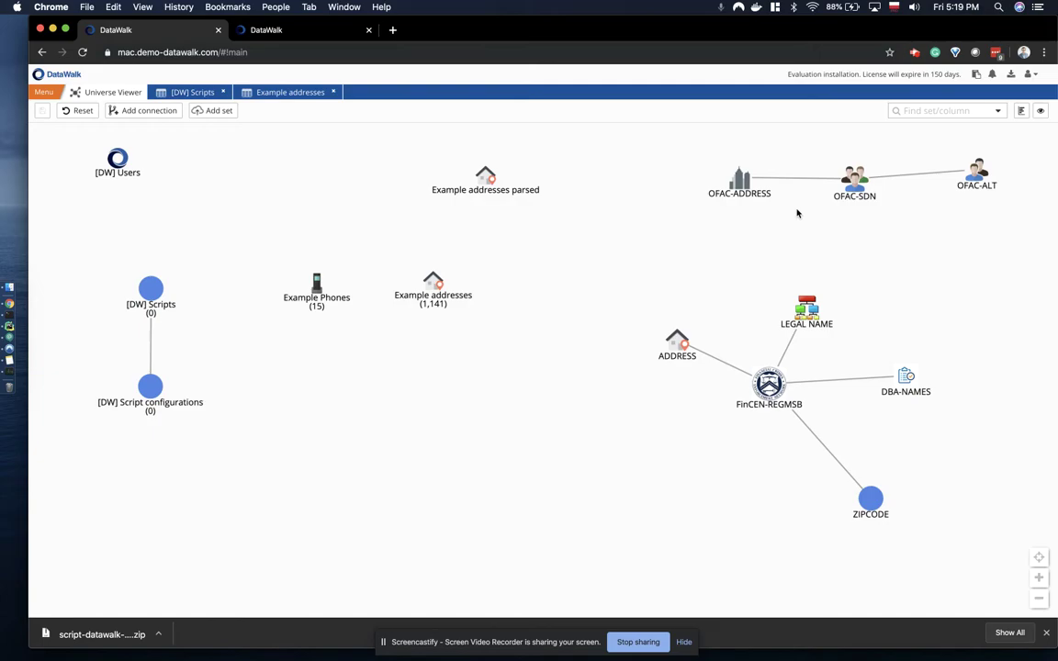
click(1046, 633)
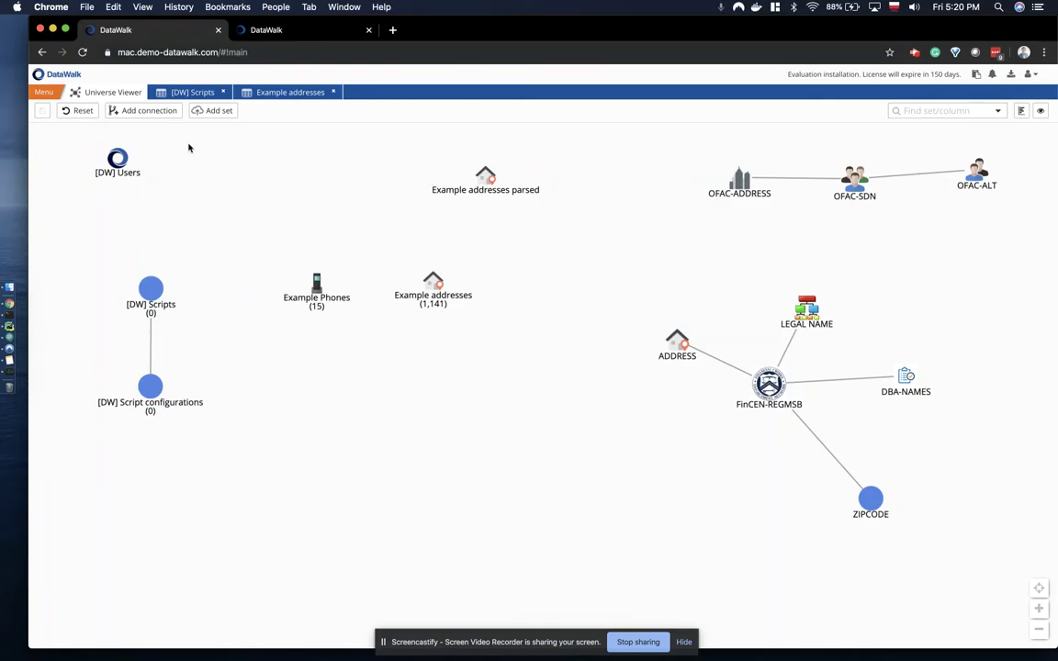
click(139, 111)
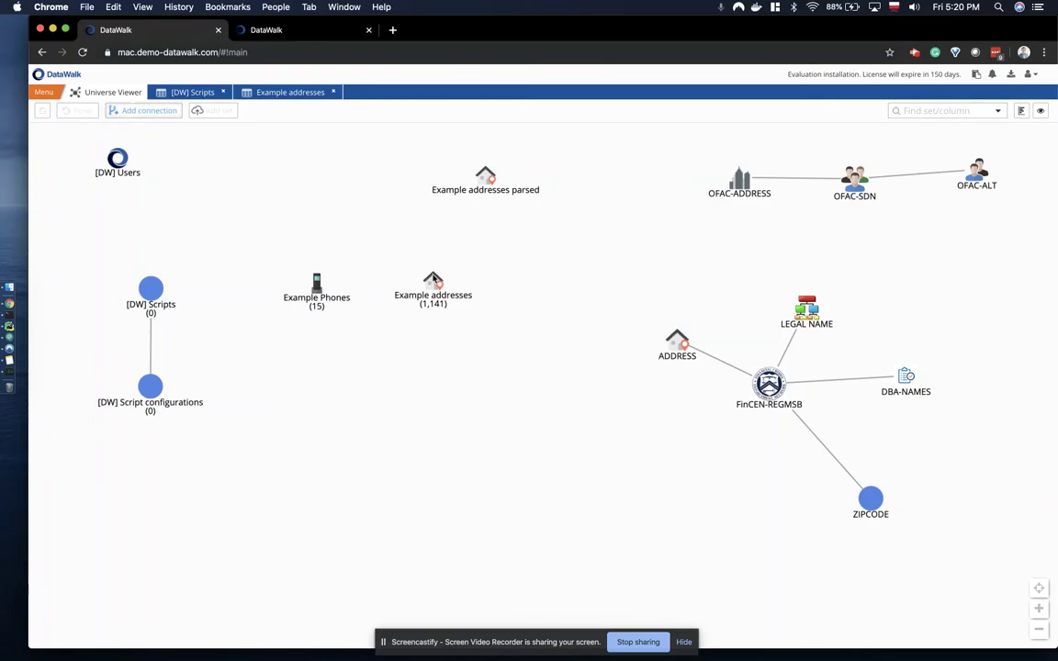
click(434, 279)
click(484, 177)
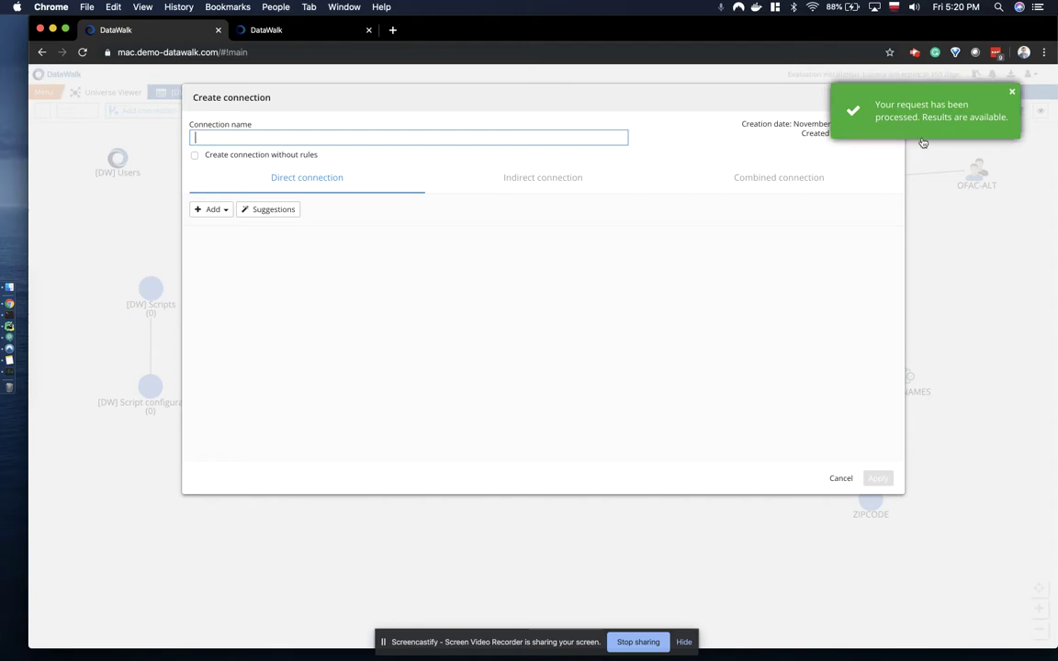
click(1008, 93)
click(271, 135)
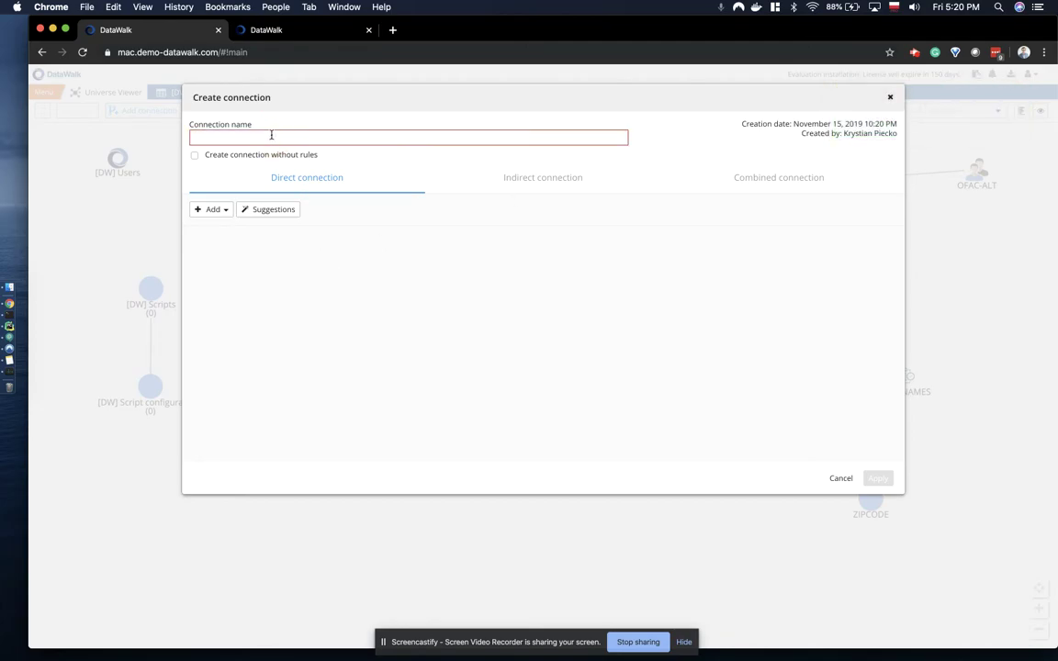
text(pars)
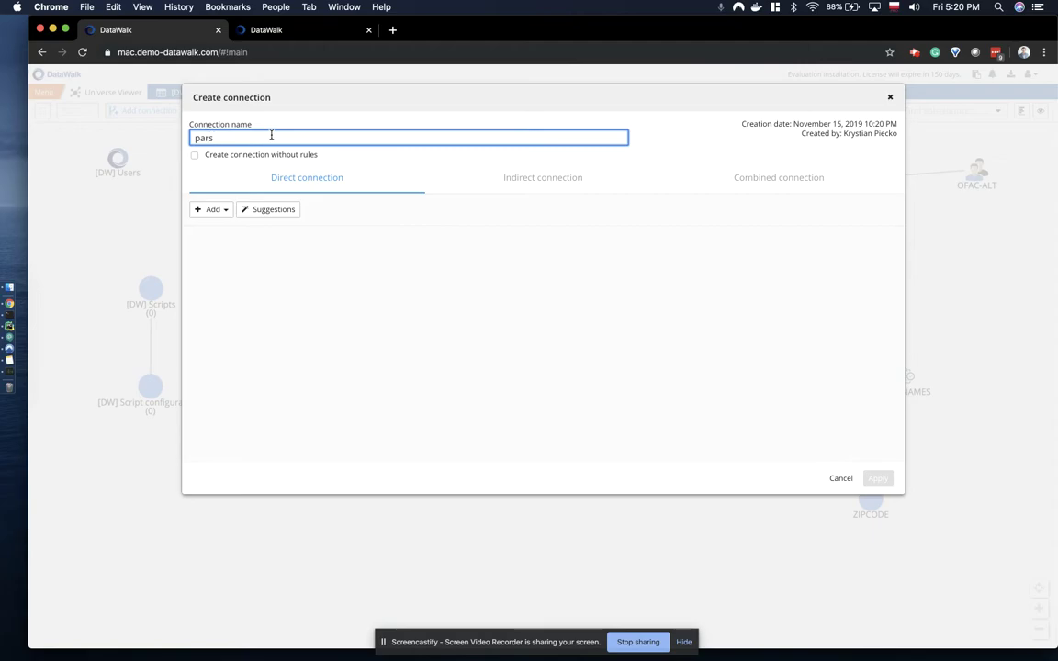
text(ed from)
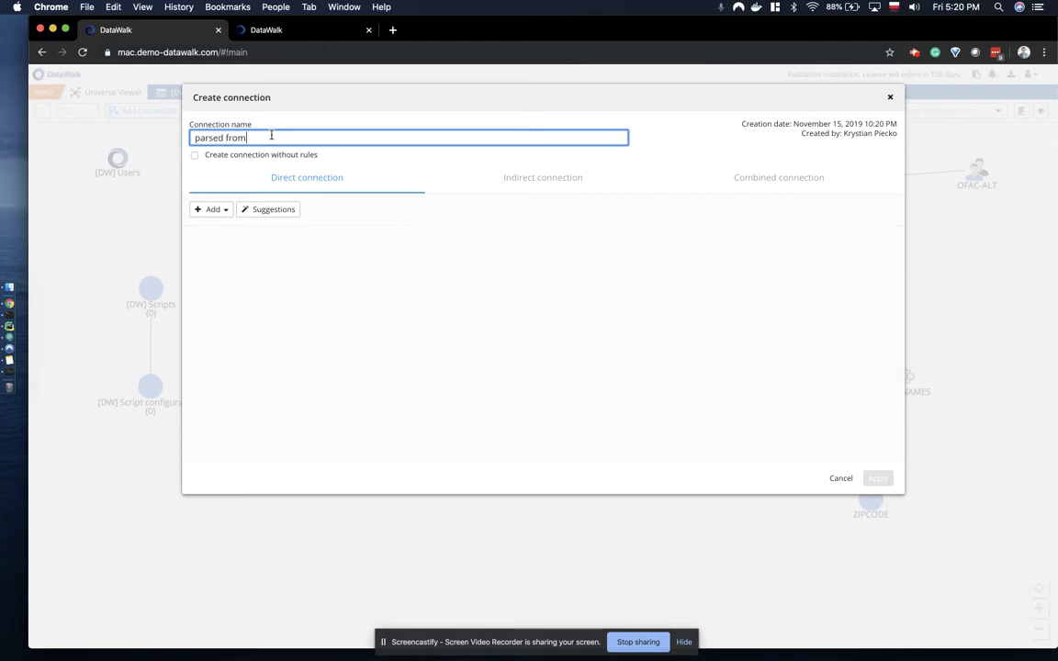
Step: Add a direct connection rule comparing the internal EntityID with the entity_id column, and apply the connection
click(226, 213)
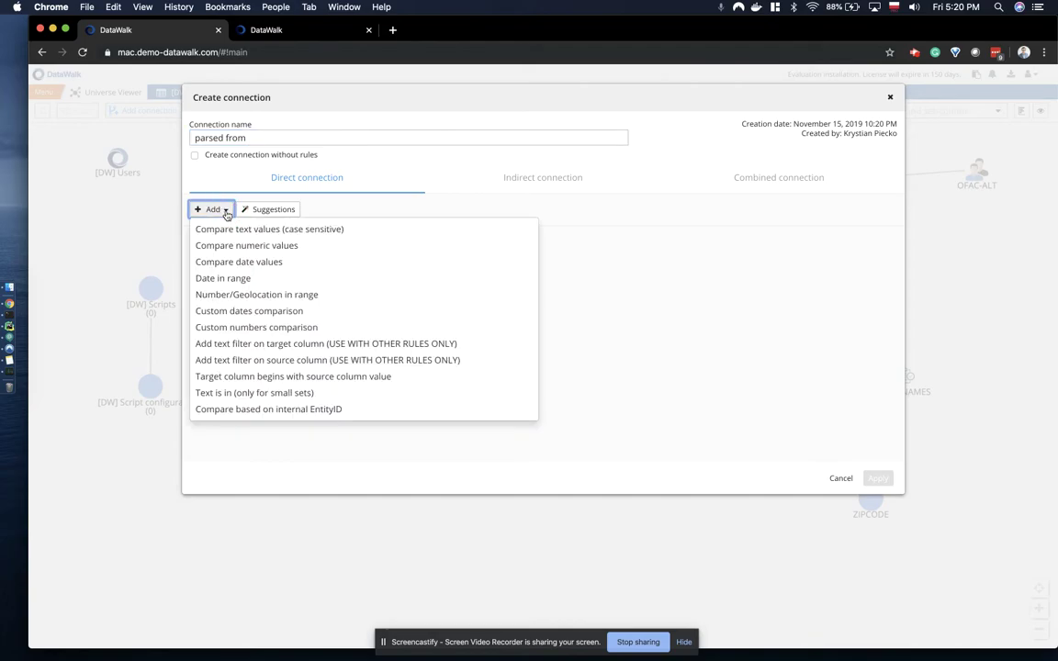
click(238, 410)
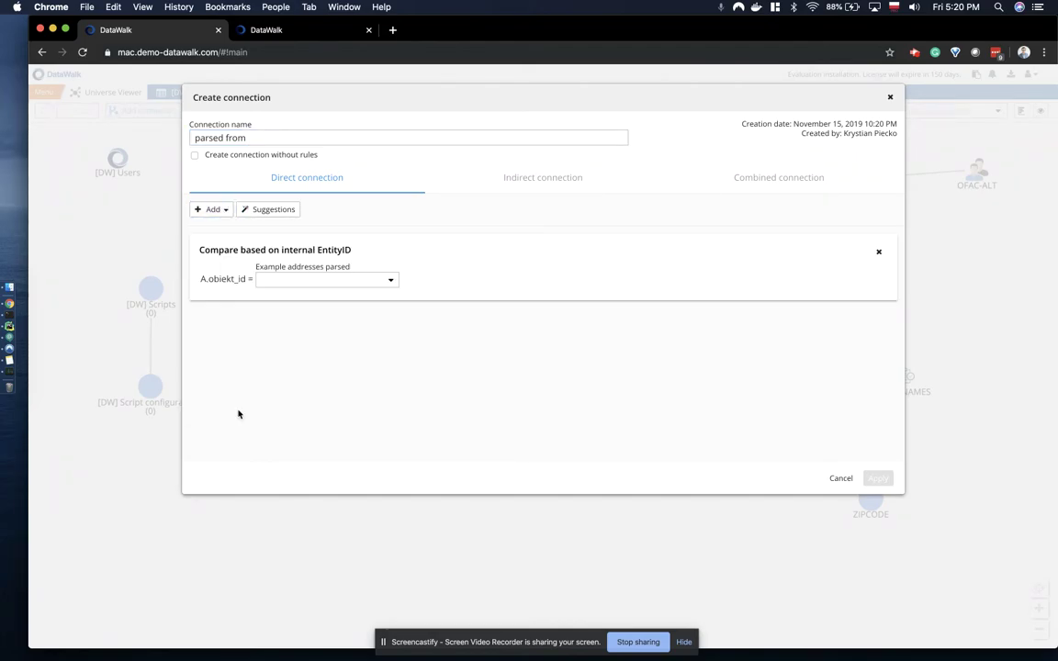
click(389, 279)
click(357, 314)
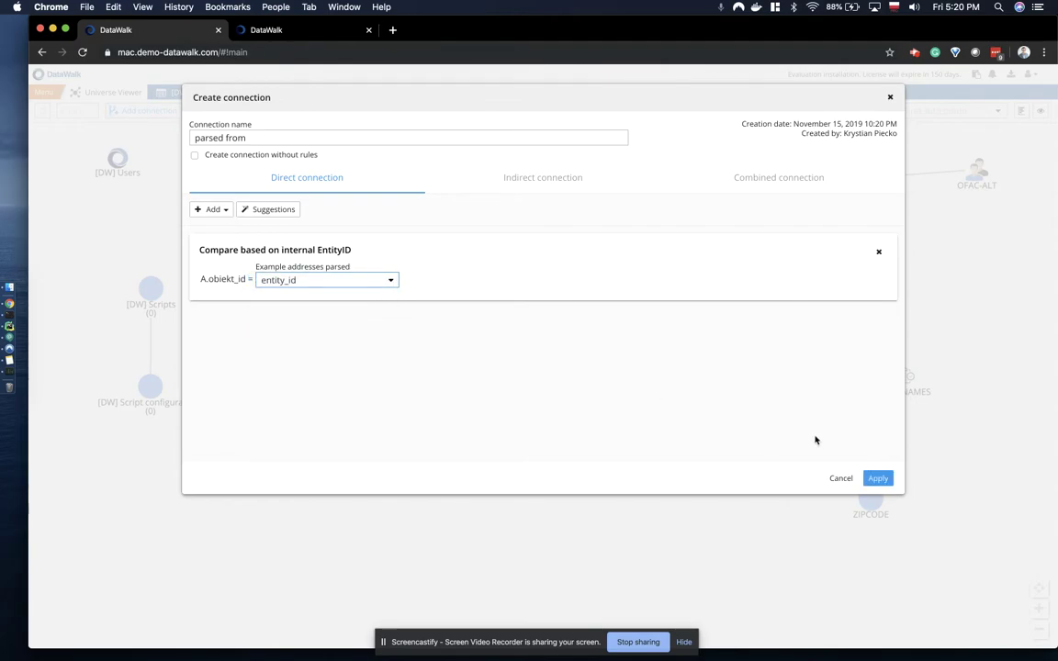
click(878, 477)
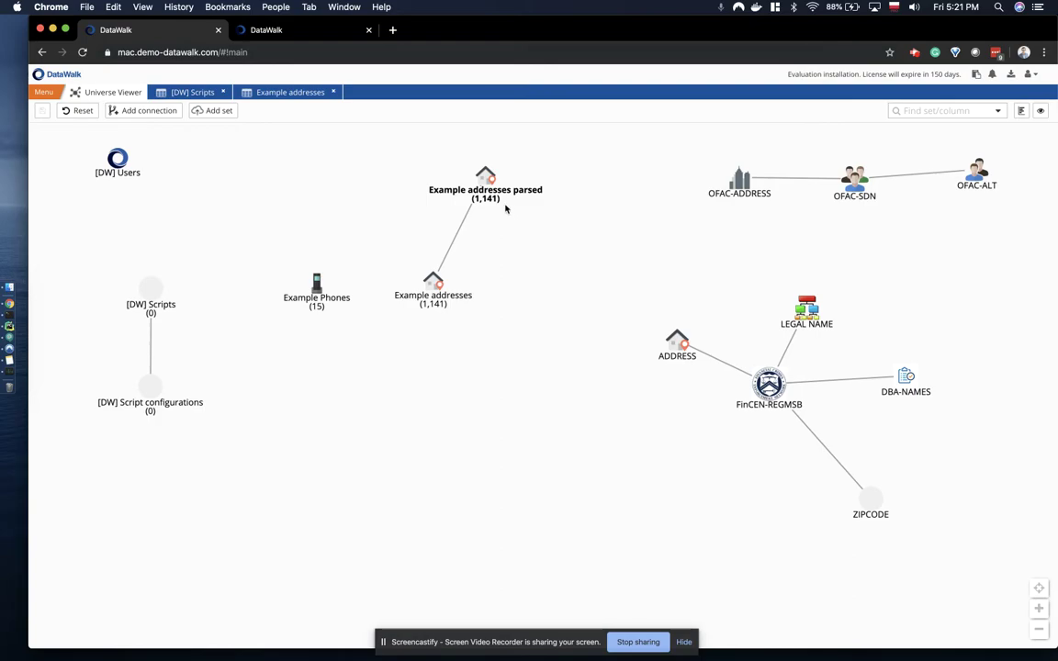
Step: Open the Example addresses parsed set as a table and look through its road, unit, city and state columns
right_click(488, 181)
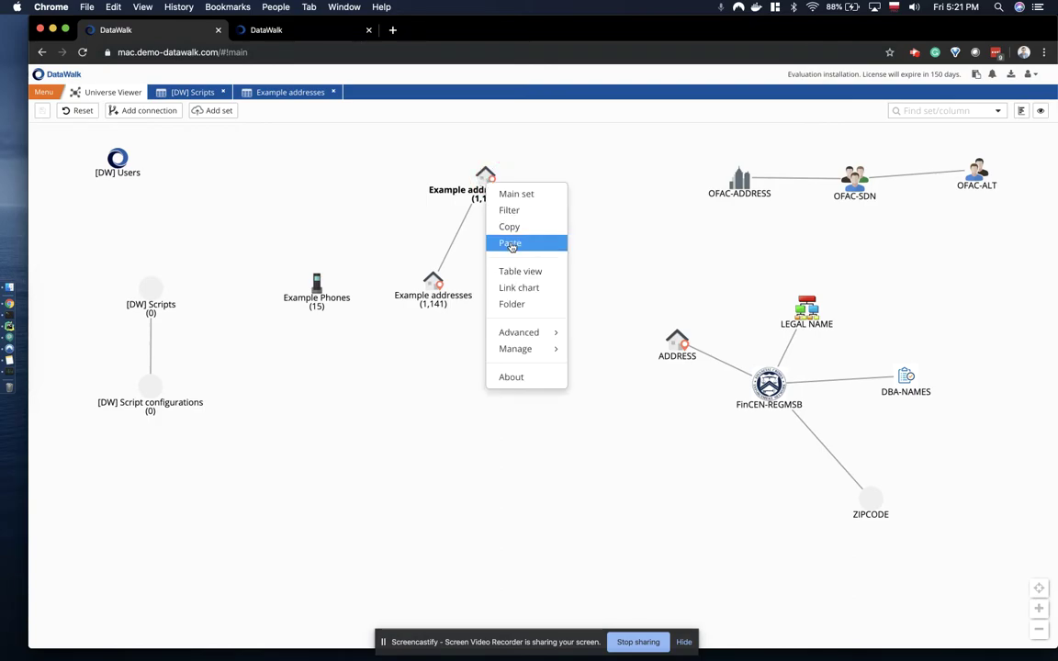
click(515, 274)
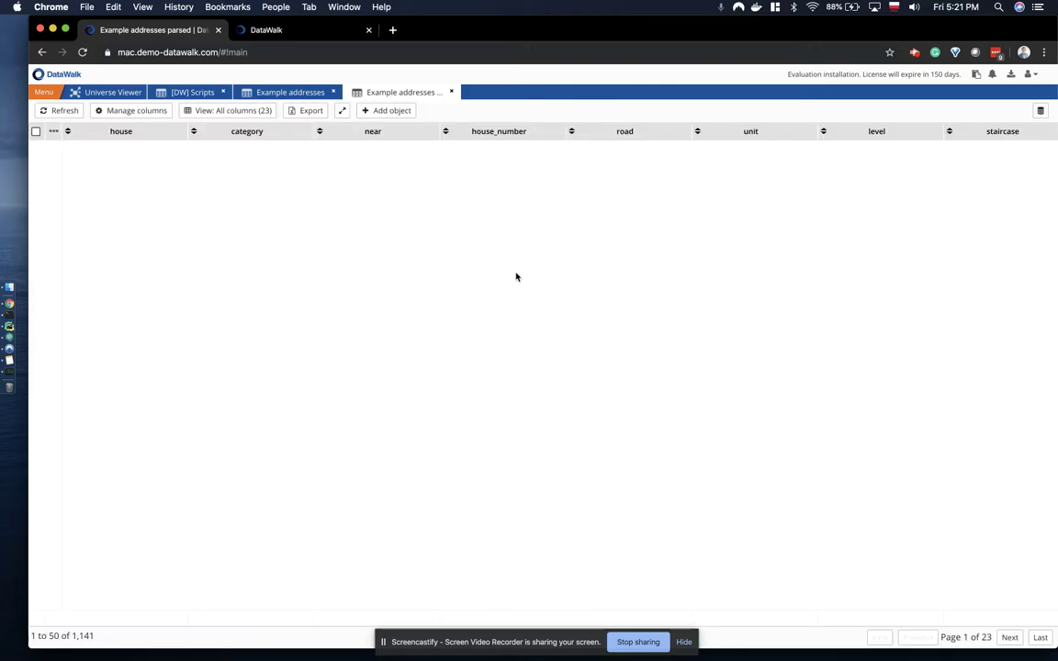
scroll(546, 307, right, 5)
scroll(546, 307, right, 15)
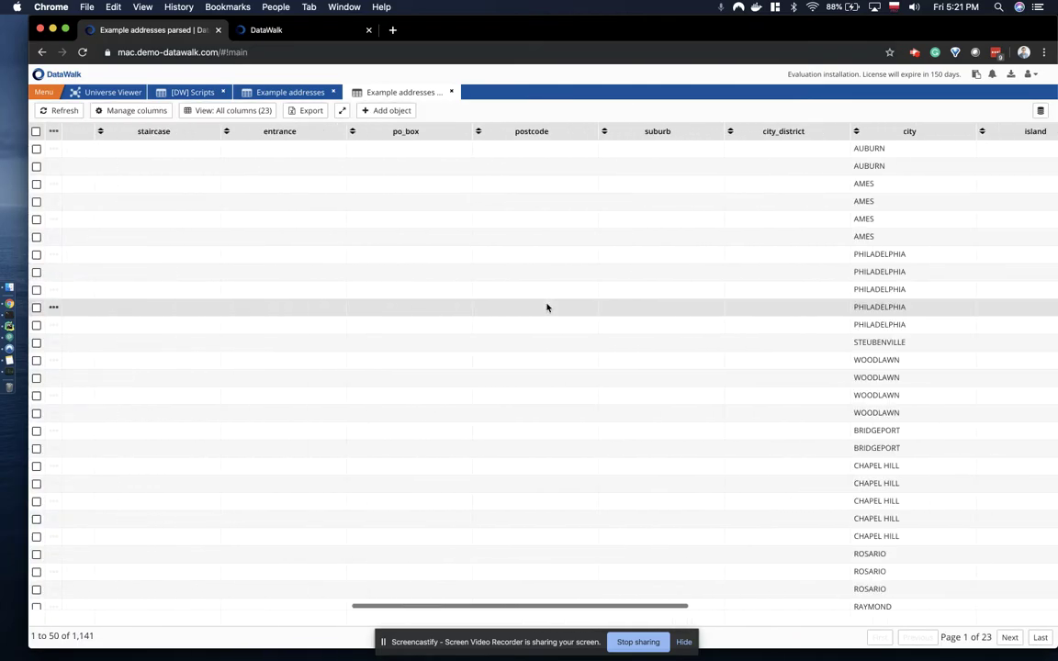
scroll(547, 308, left, 20)
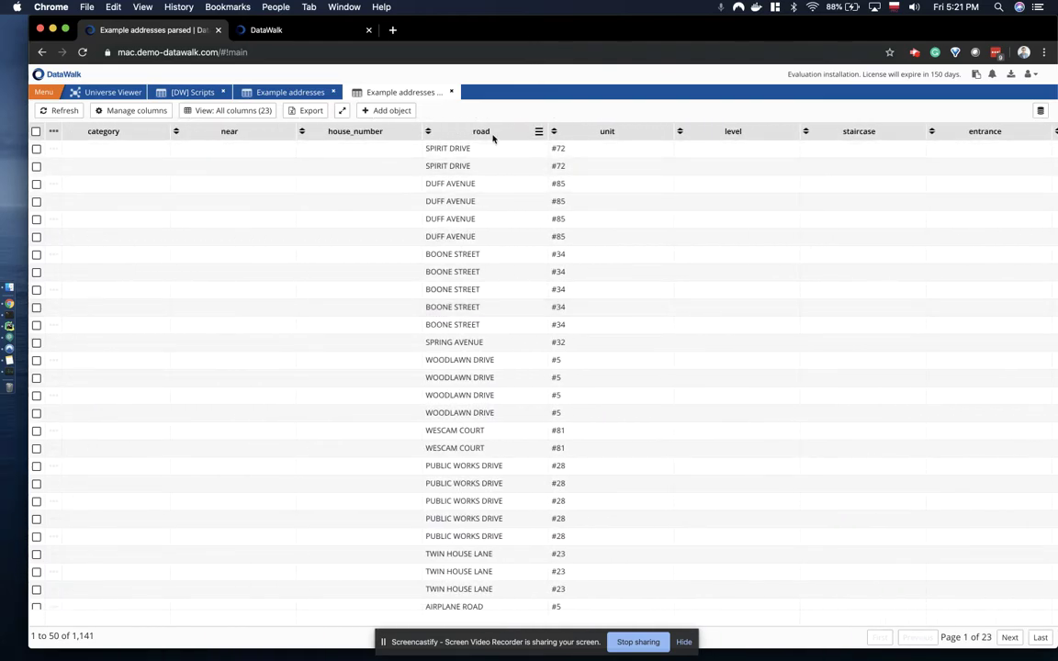
scroll(526, 228, right, 15)
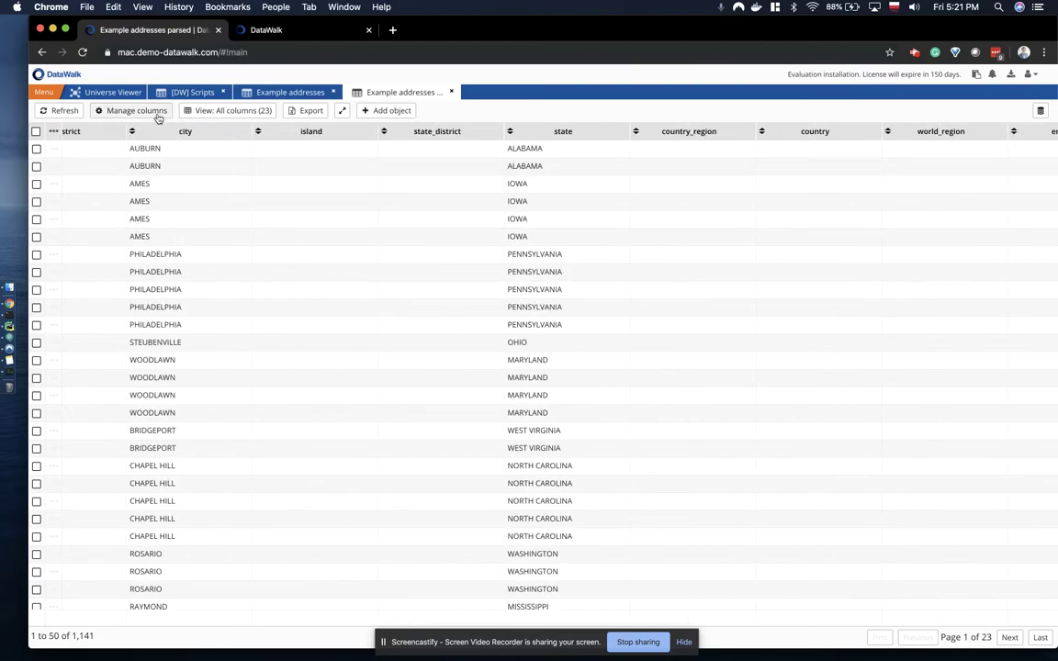
Step: Start a new table view named "Parsed columns" for the parsed addresses
click(202, 120)
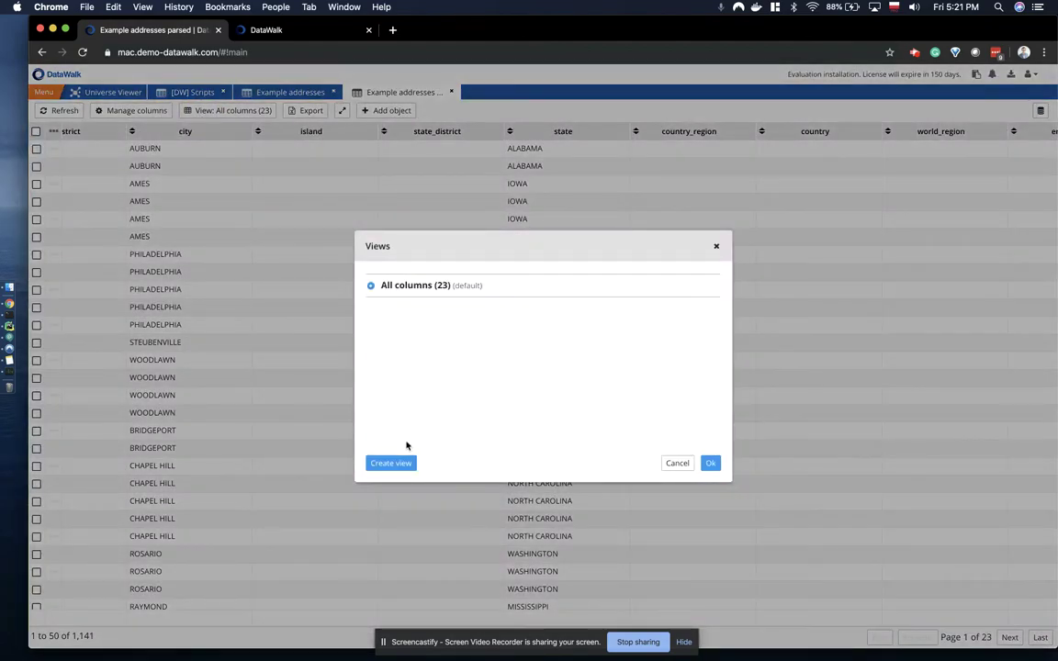
click(396, 464)
click(430, 204)
text(Parsed columns)
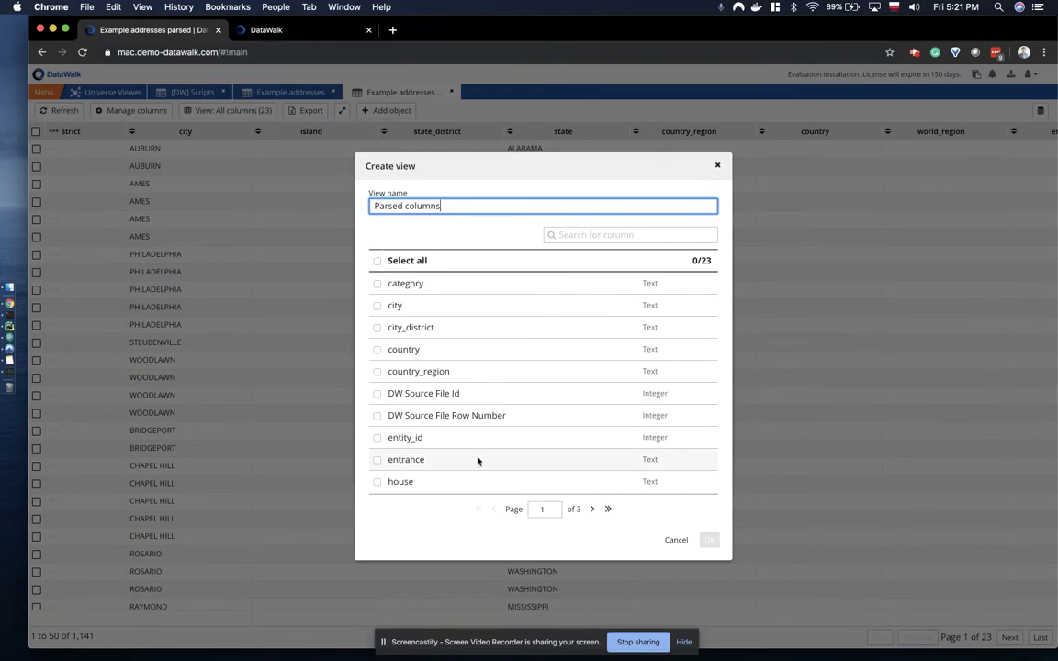
Step: Include the road, state, city and unit columns in the view, save it, and switch the table to that view
click(591, 508)
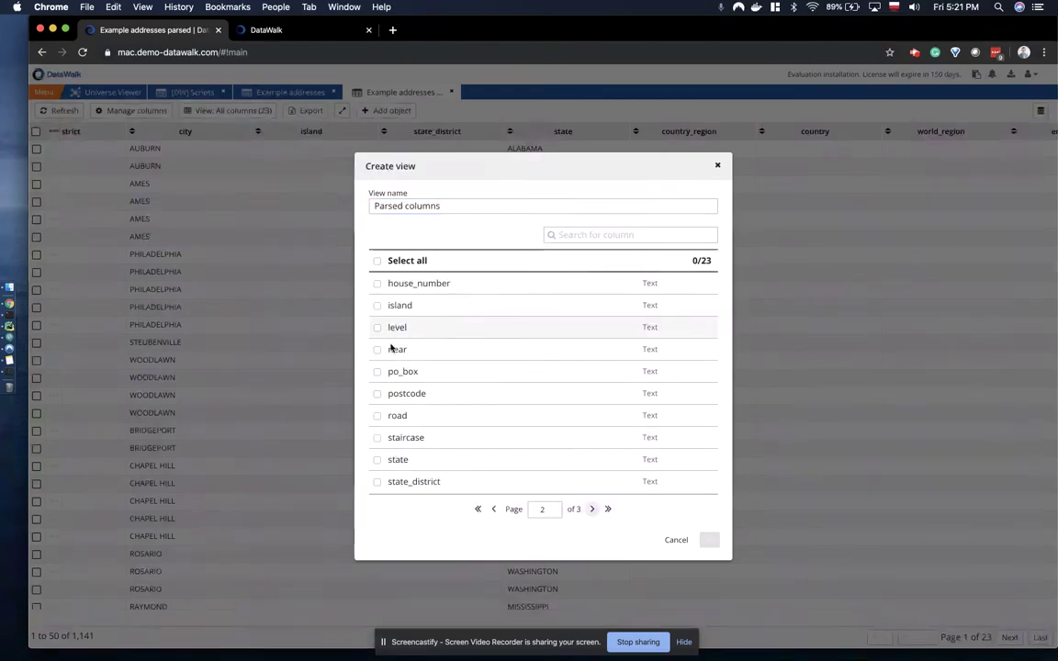
click(376, 416)
click(378, 459)
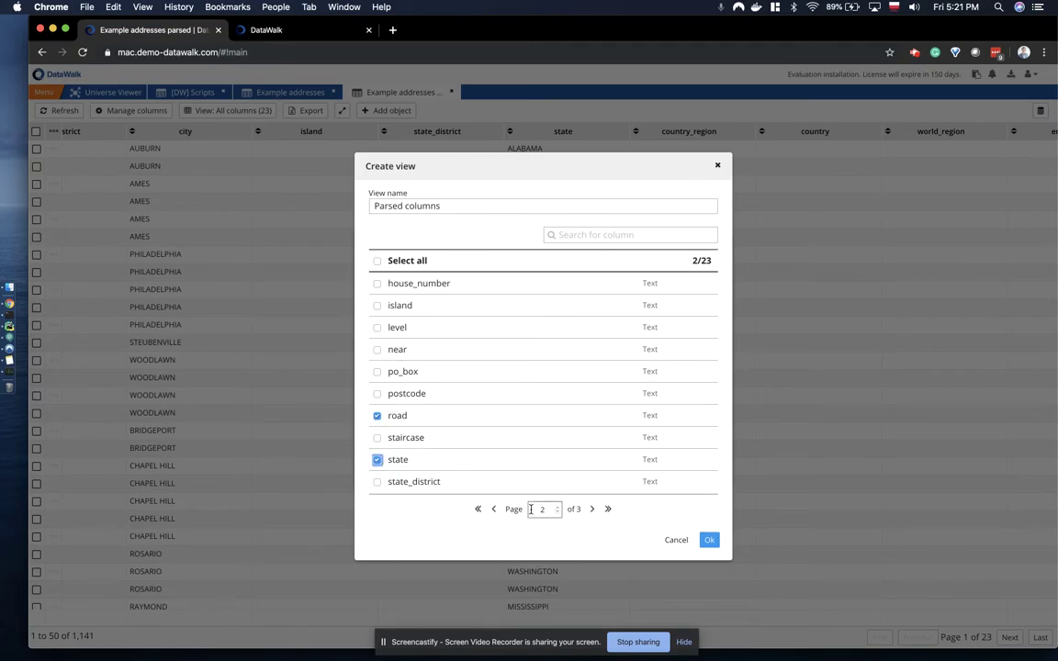
click(494, 511)
click(376, 306)
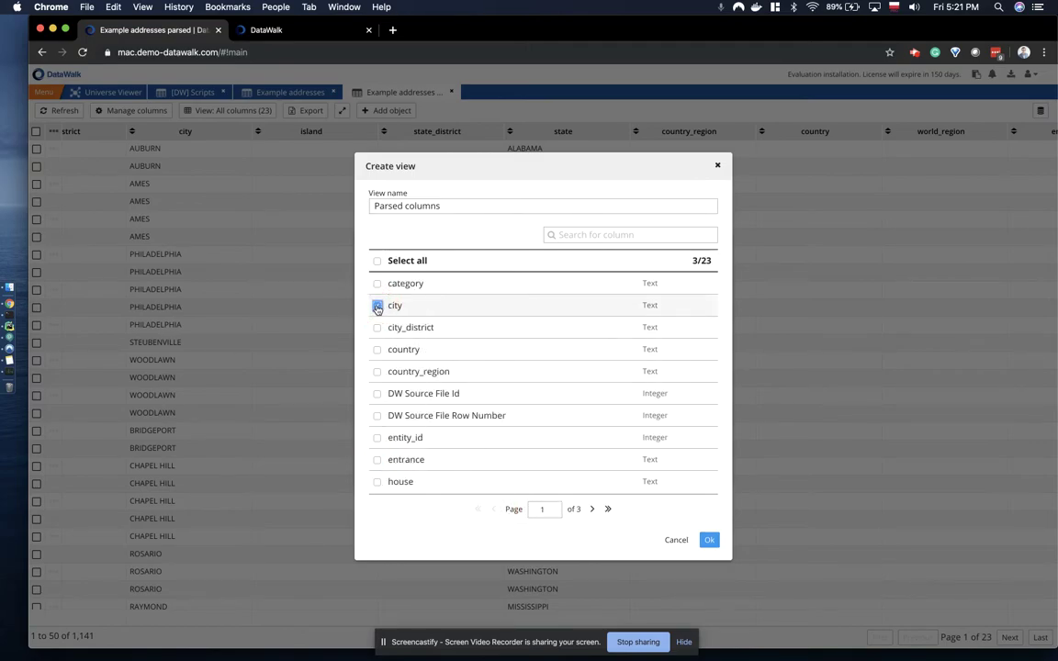
click(592, 513)
click(592, 512)
click(377, 309)
click(709, 540)
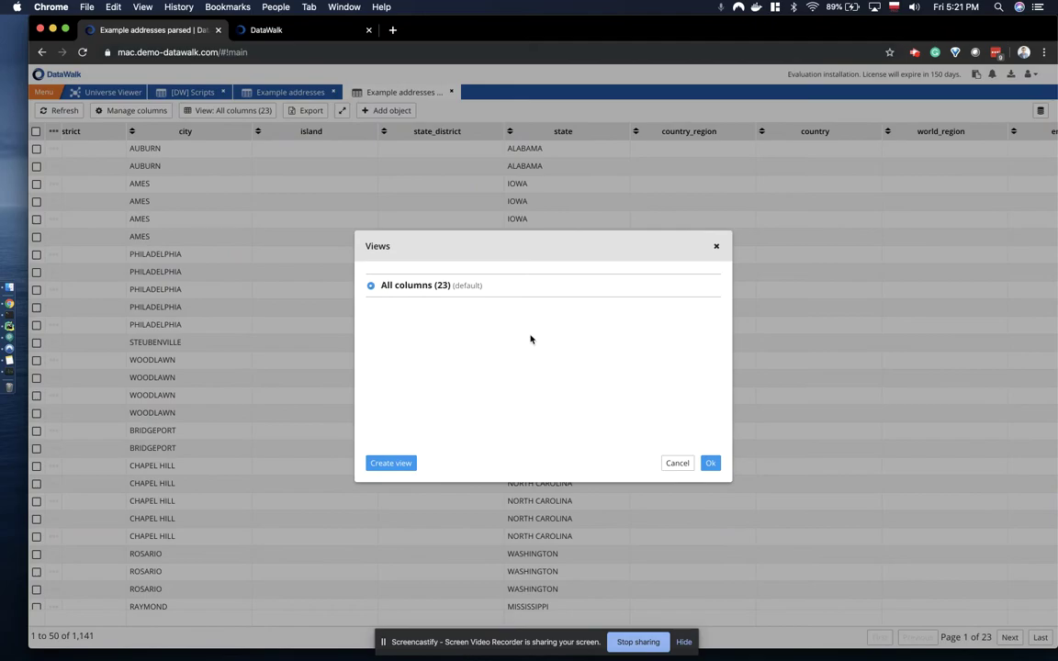
click(370, 308)
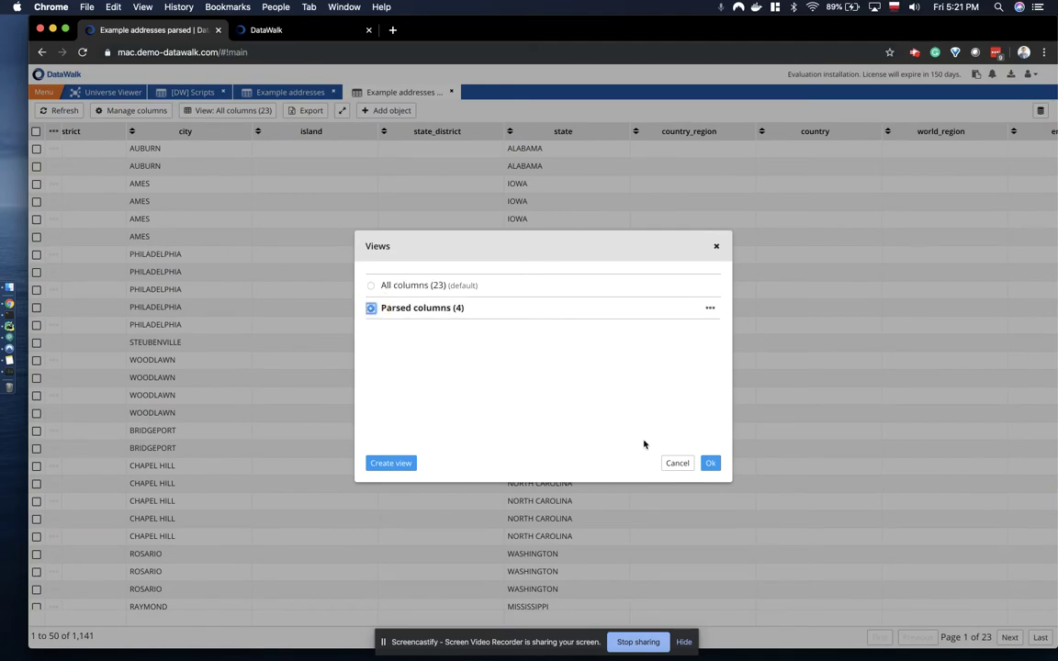
click(711, 463)
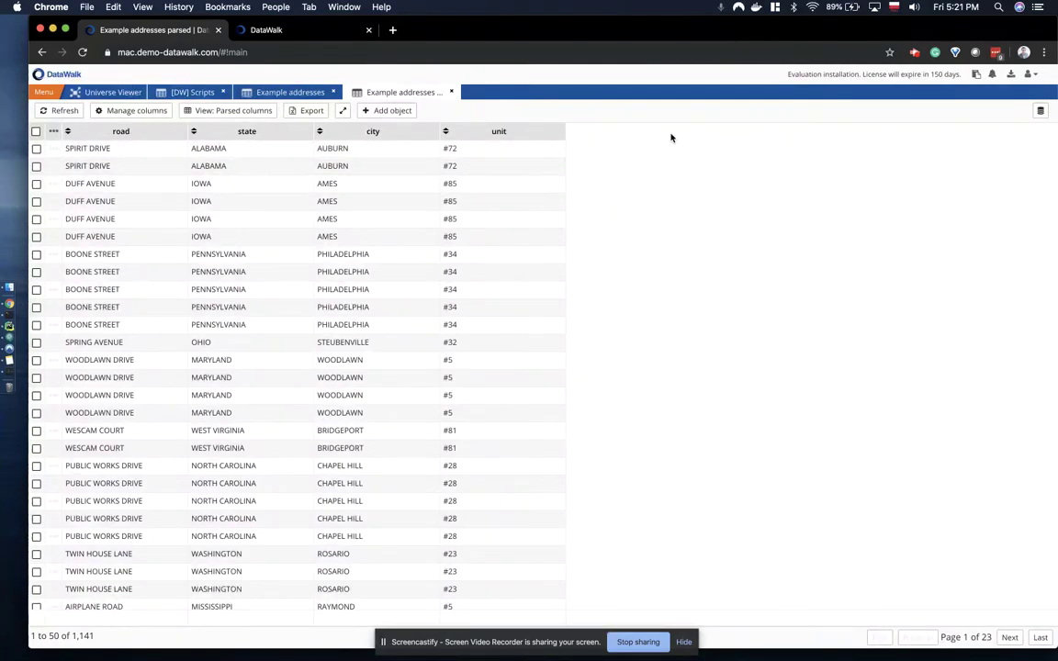
Step: Open the Sets Editor from the admin settings and load the Example addresses parsed set for editing
click(1038, 77)
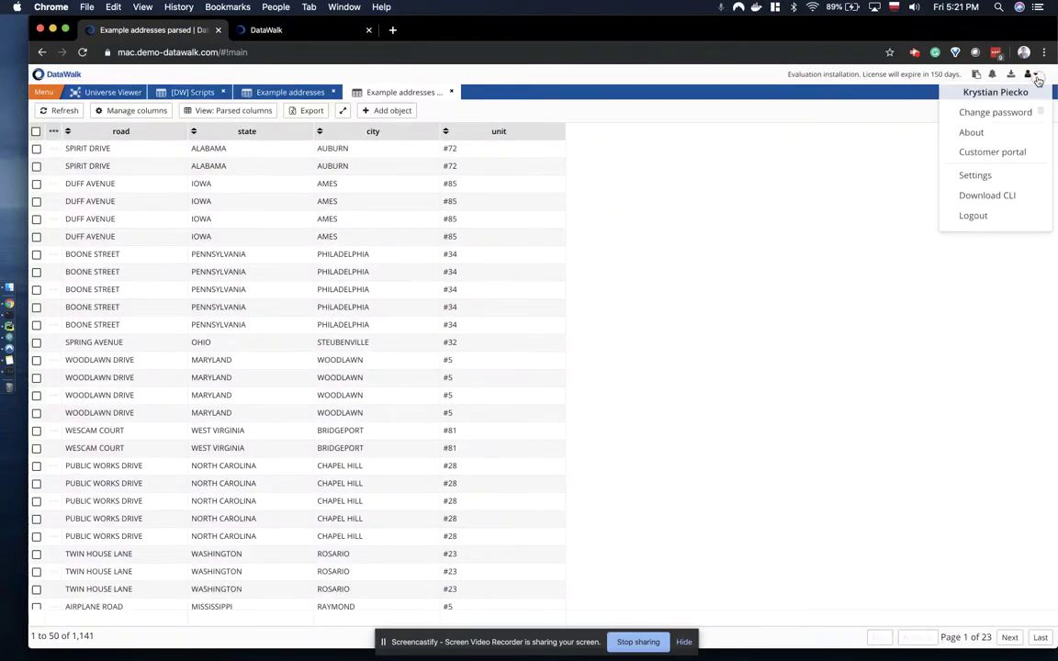
click(1004, 184)
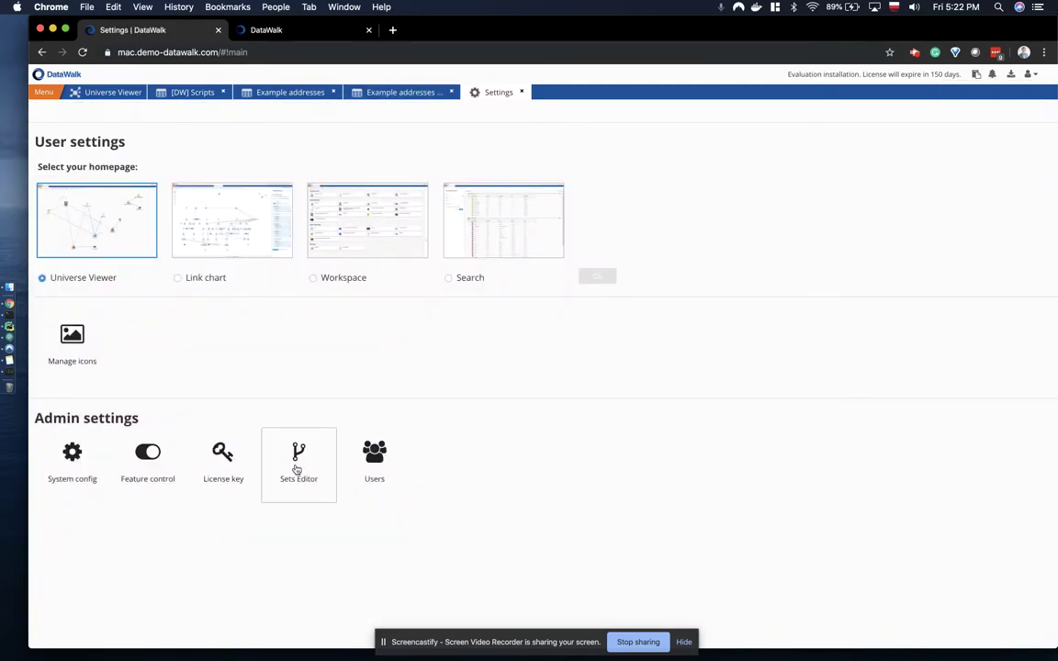
click(299, 464)
click(142, 111)
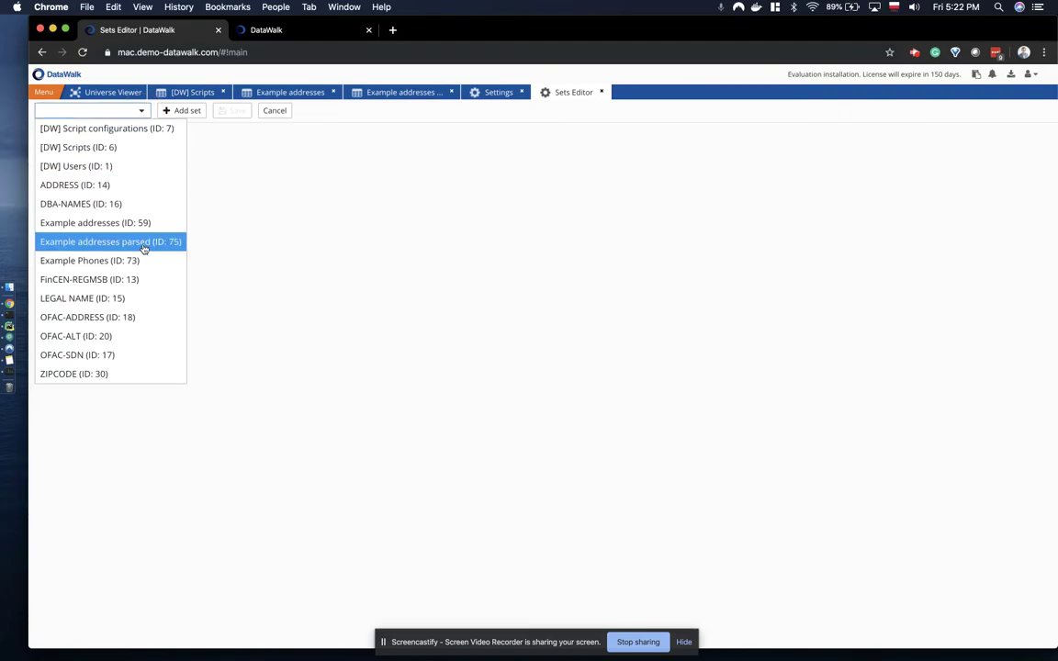
click(143, 242)
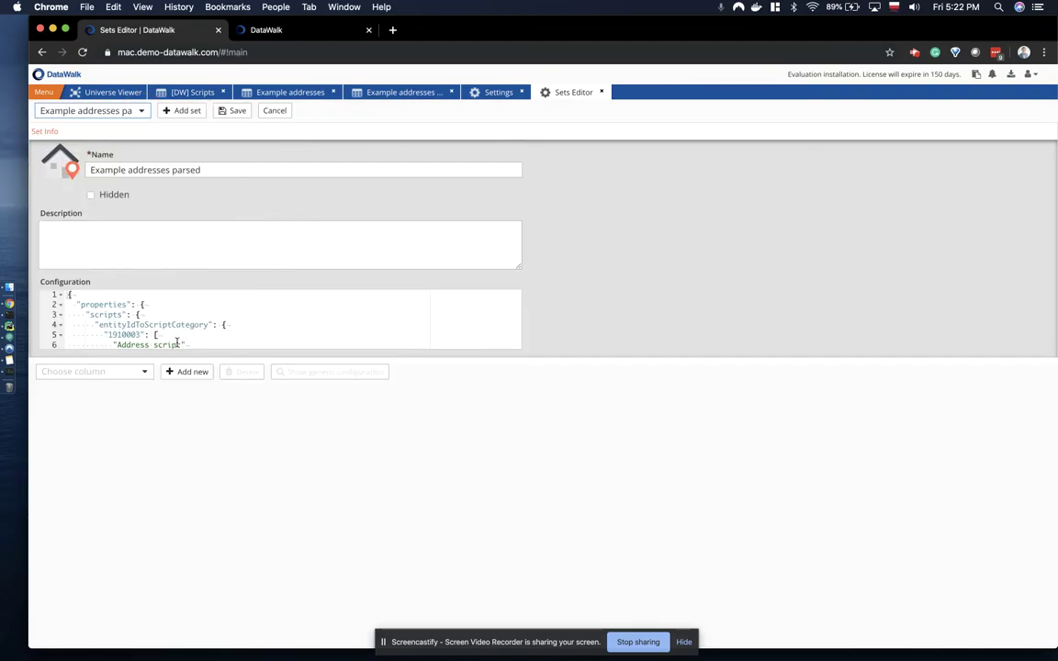
Step: Add a new column named "Original" to the Example addresses parsed set, with data type Text and column type Calculated column
click(170, 373)
click(138, 424)
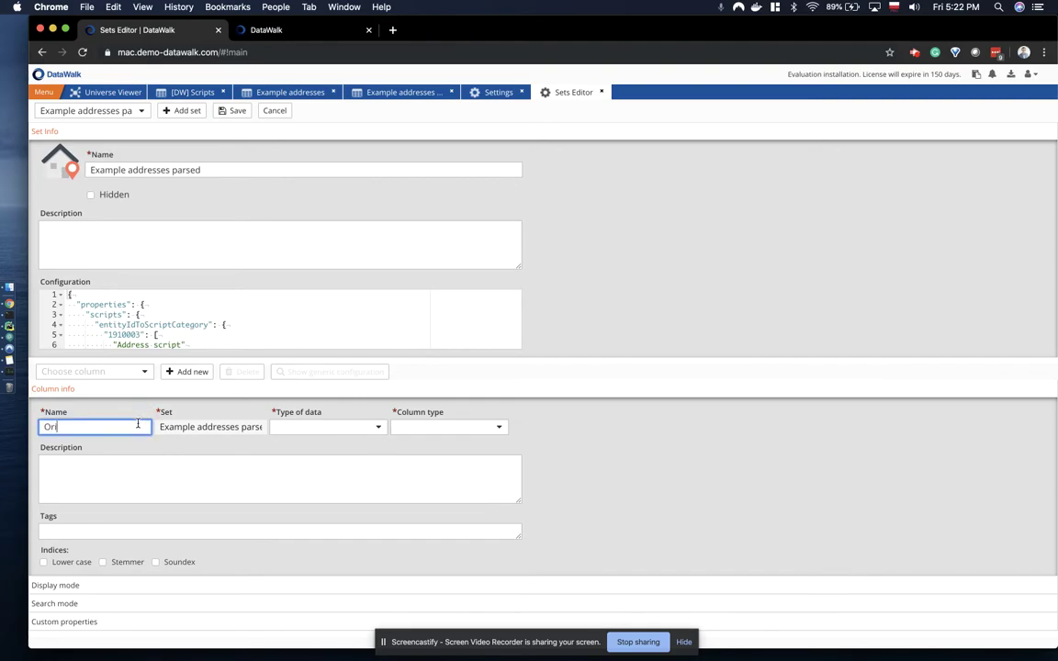
click(374, 428)
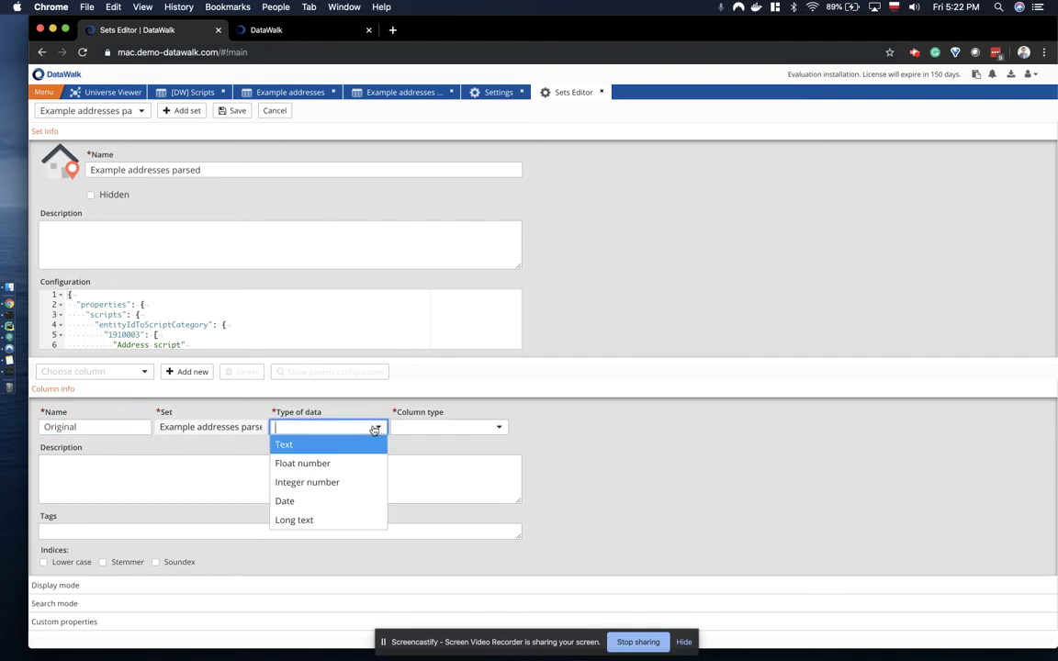
click(349, 443)
click(498, 429)
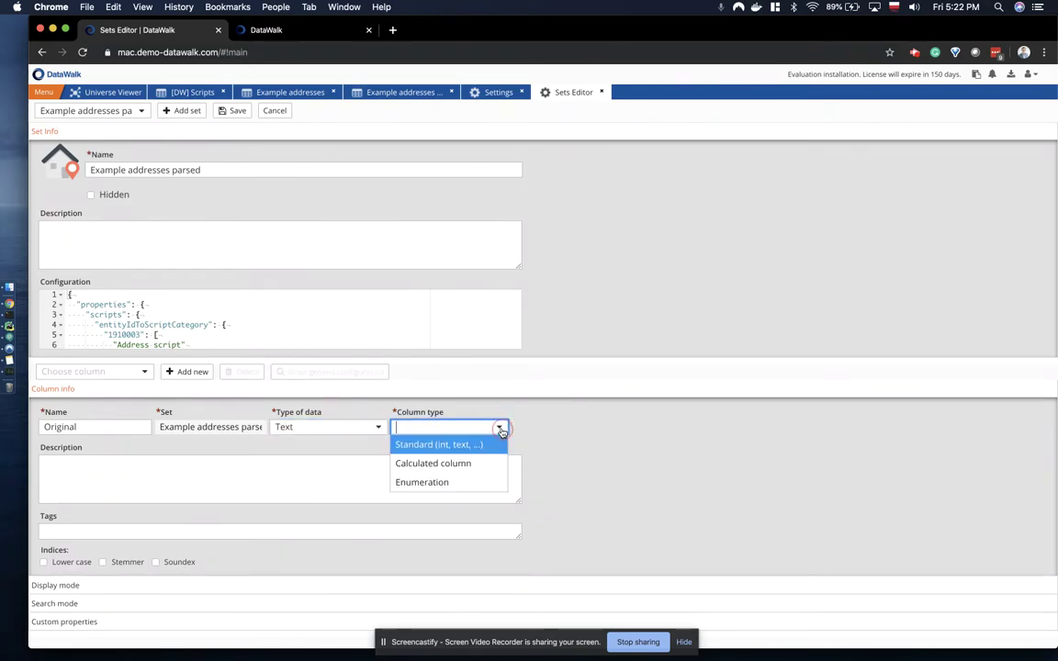
click(473, 462)
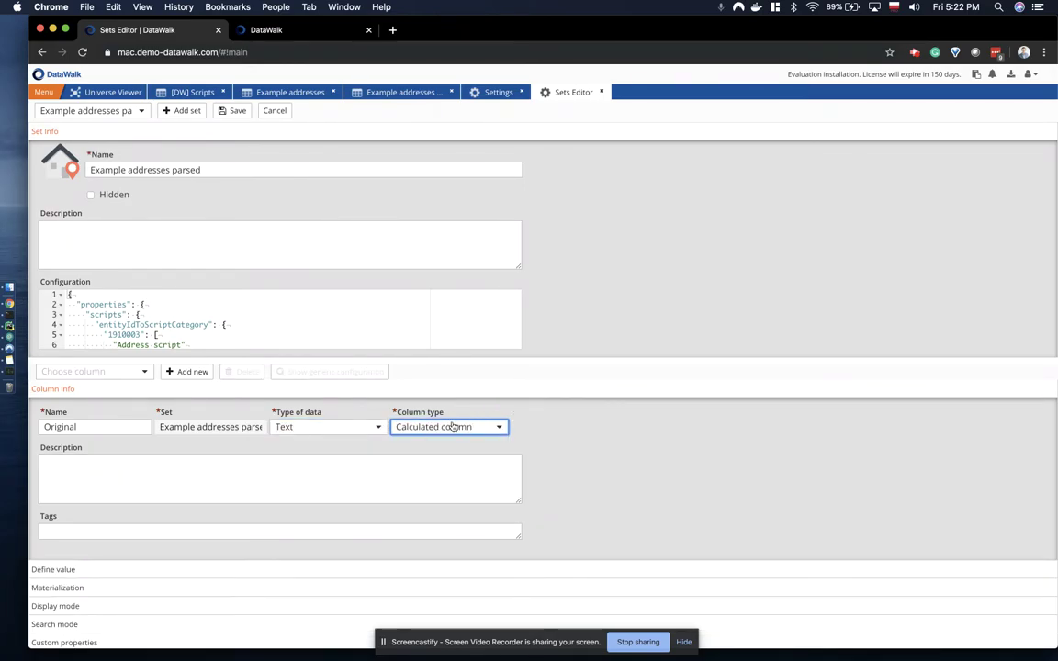
Step: Define the column's value as an equation using the Address column of Example addresses through the "parsed from" connection
click(90, 571)
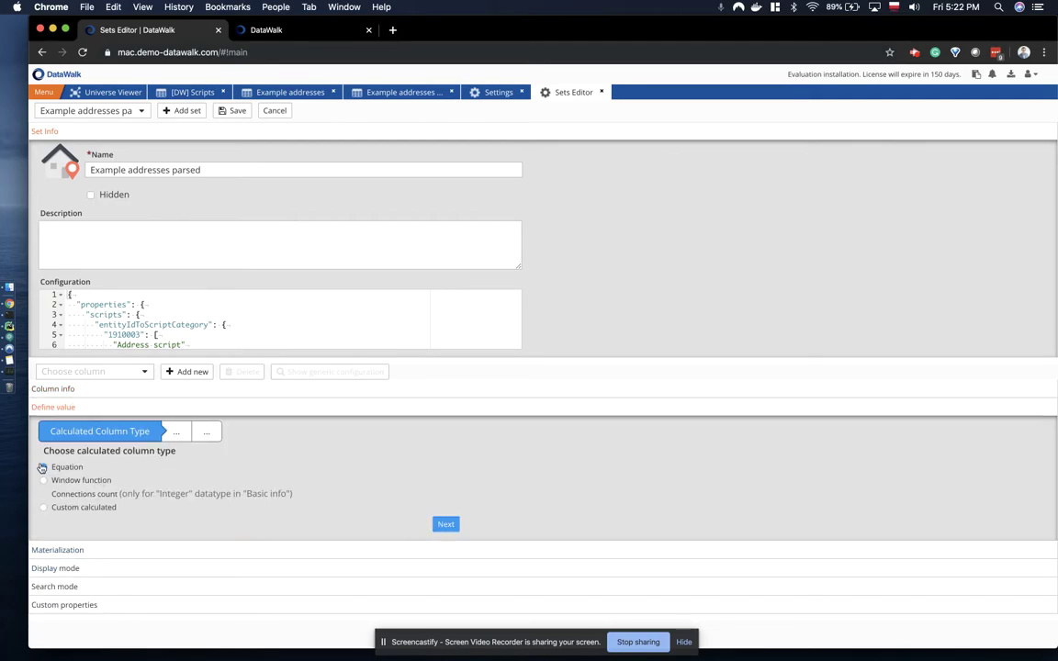
click(450, 526)
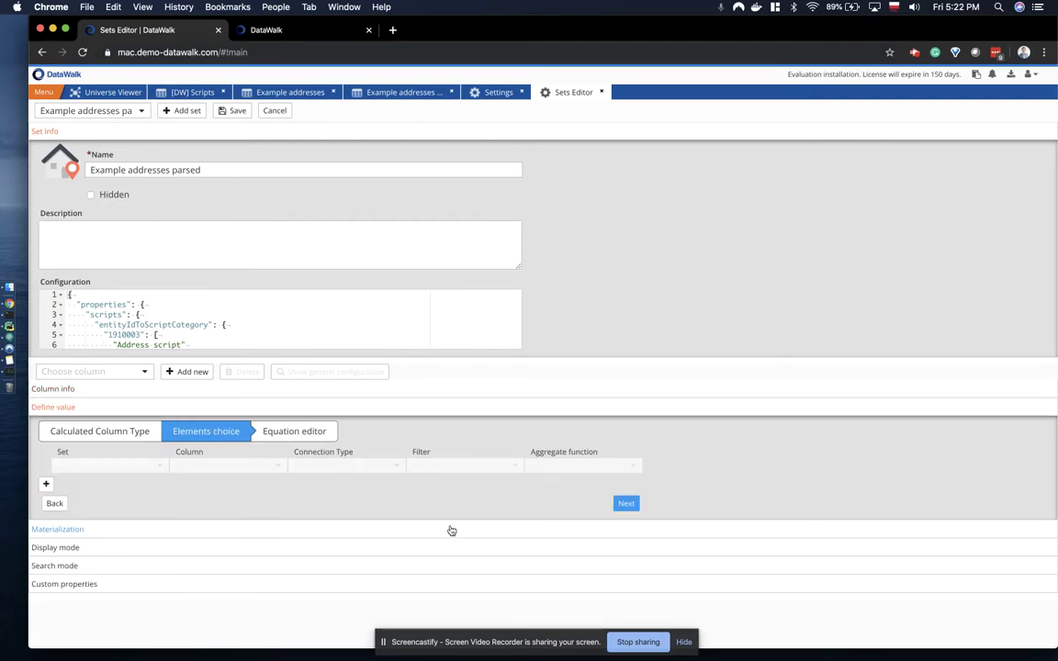
click(161, 468)
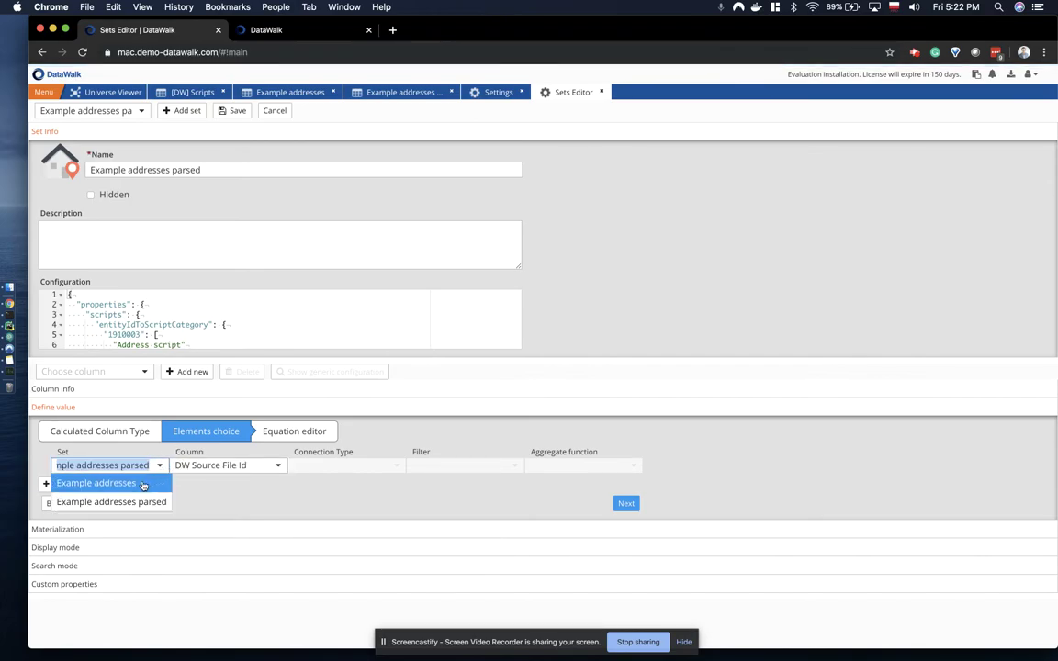
click(136, 485)
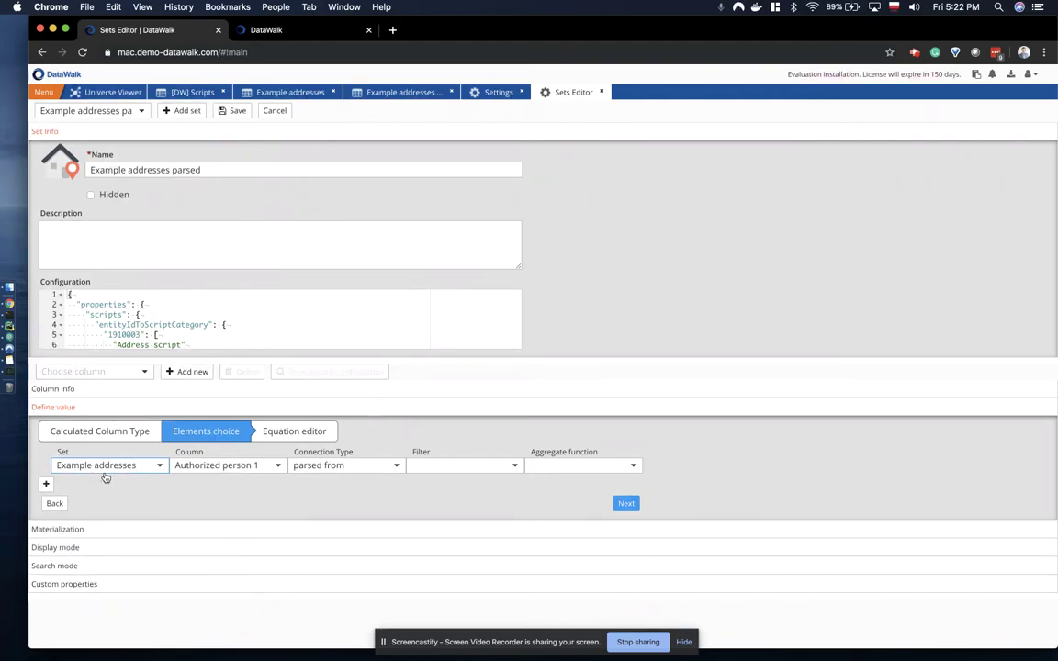
click(277, 468)
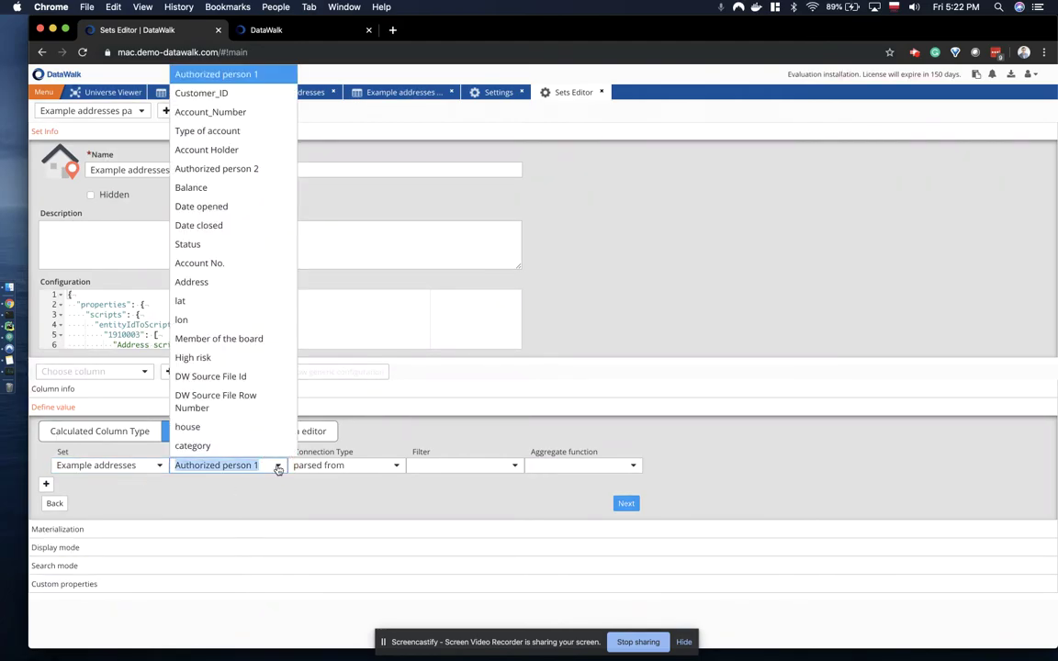
click(255, 282)
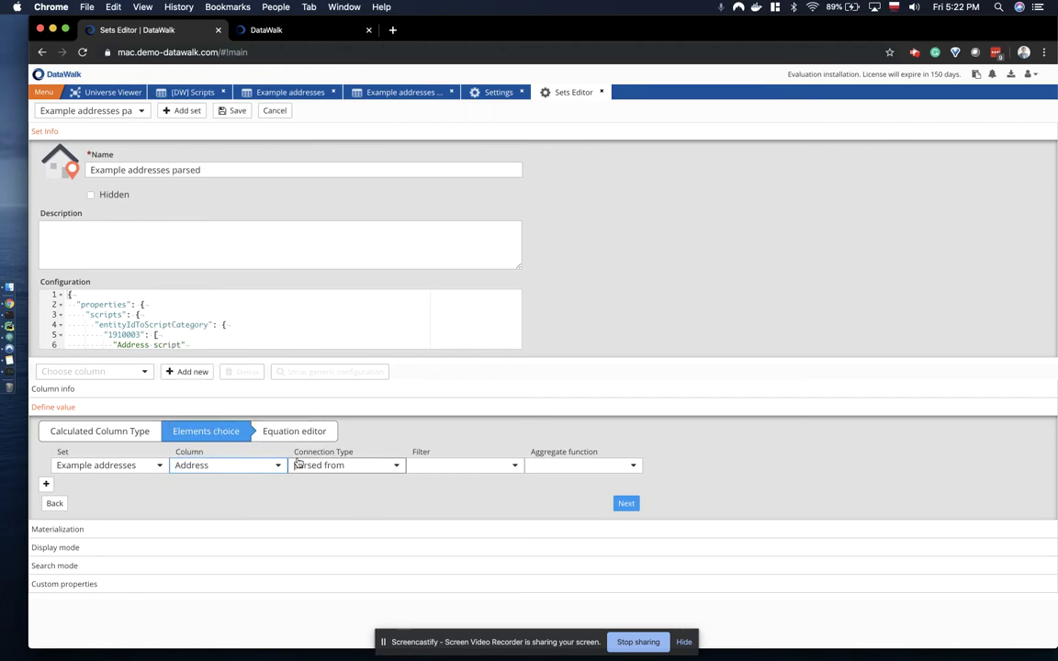
Step: Build the equation from the Address(Example addresses) element alone and save the set
click(625, 503)
click(138, 452)
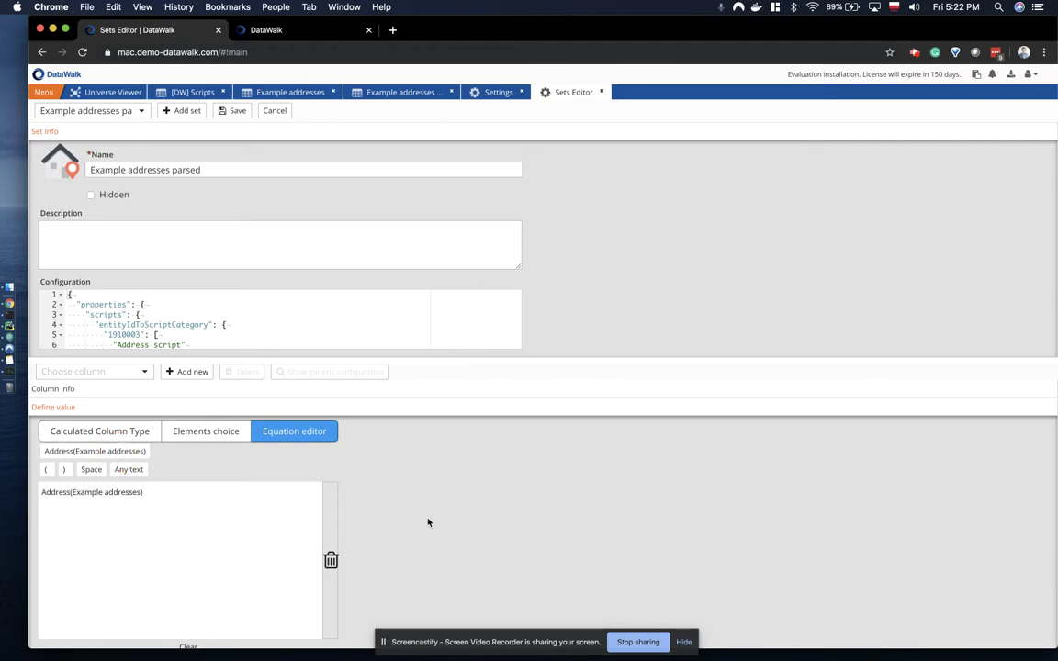
scroll(214, 549, down, 3)
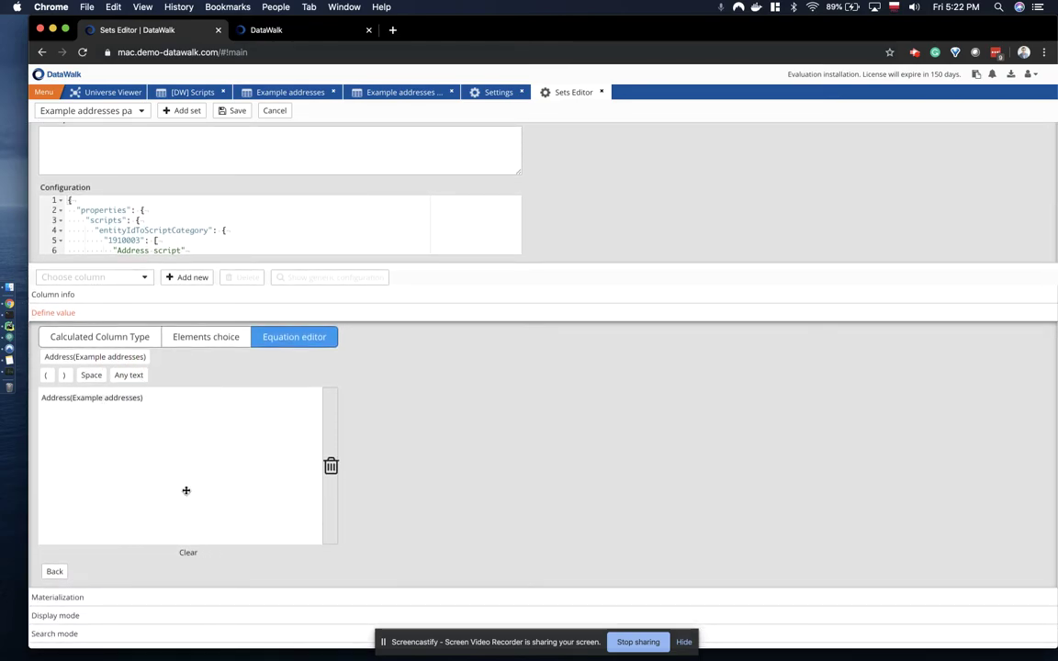
click(78, 576)
click(45, 445)
click(235, 111)
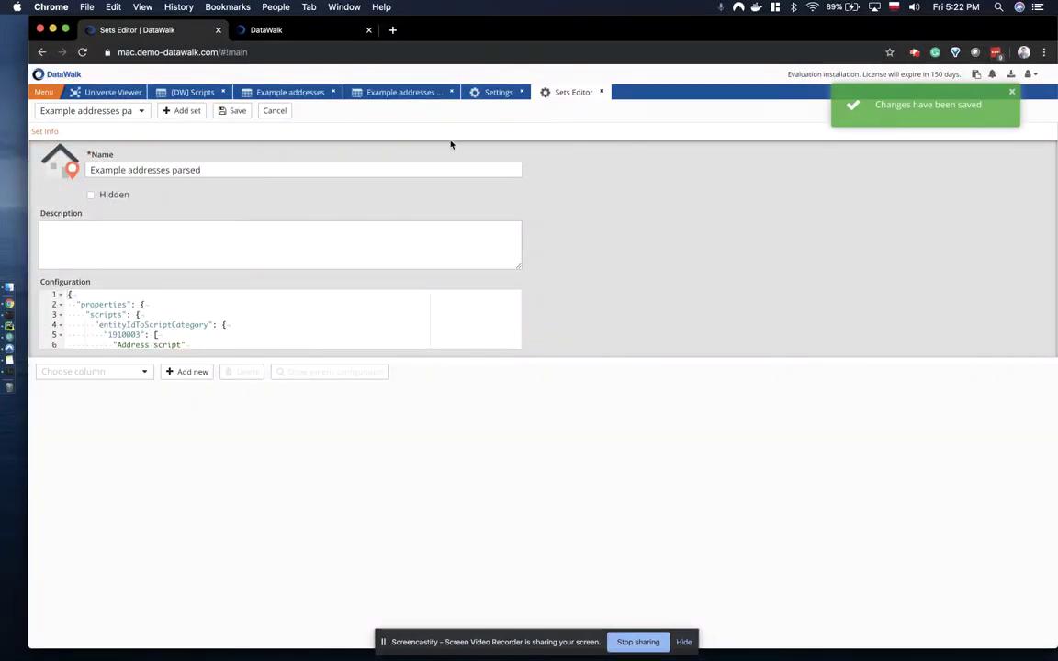
Step: Add the Original column to the "Parsed columns" view of the parsed addresses table and apply the view
click(415, 91)
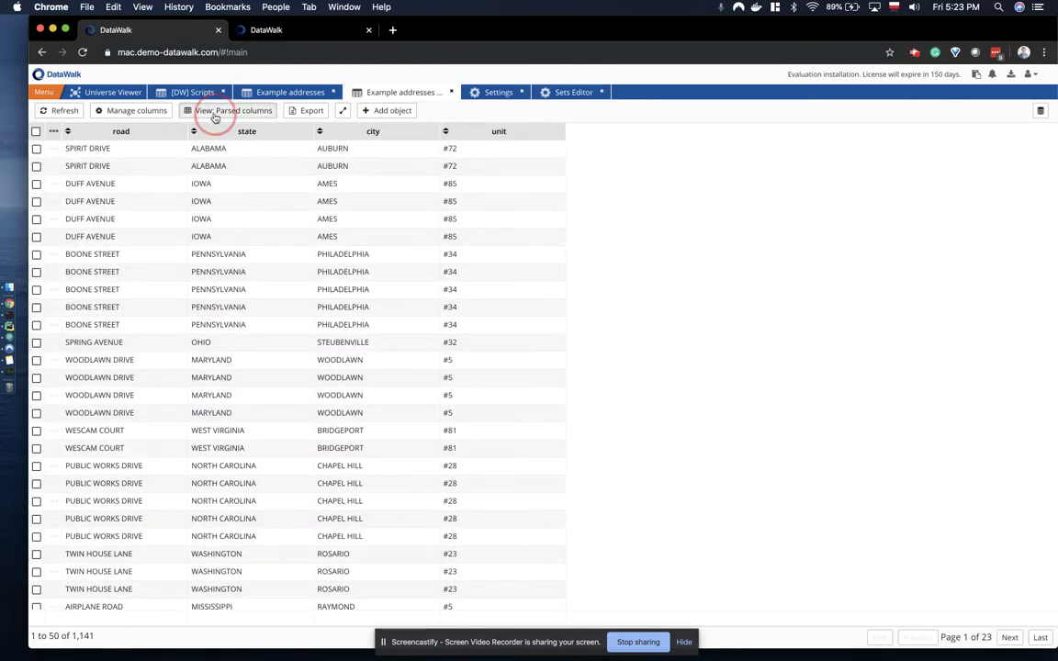
click(200, 111)
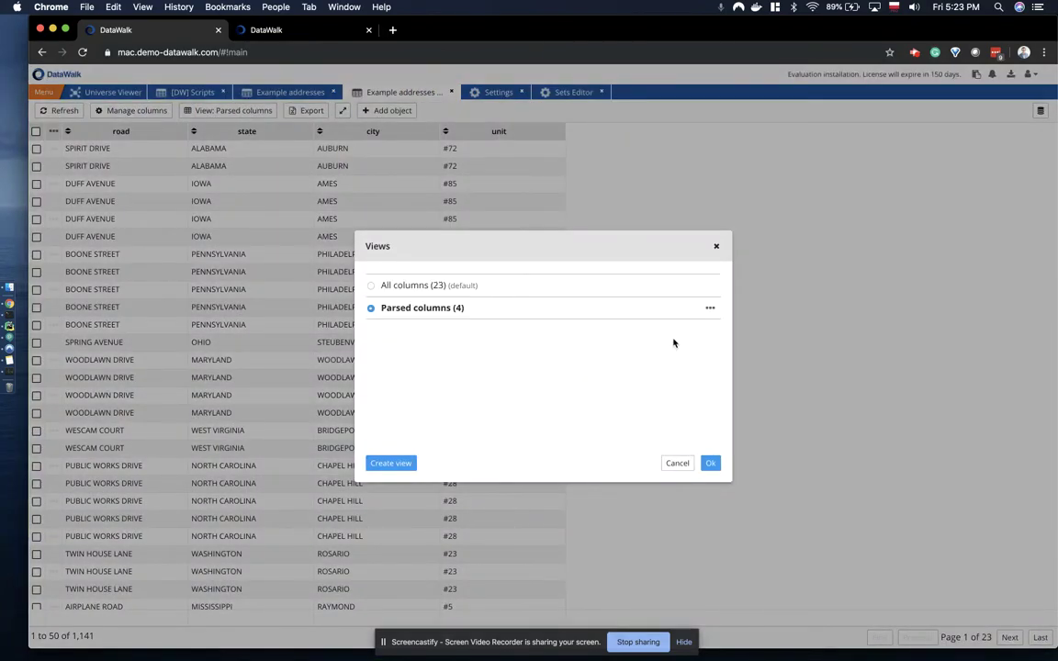
click(710, 307)
click(717, 345)
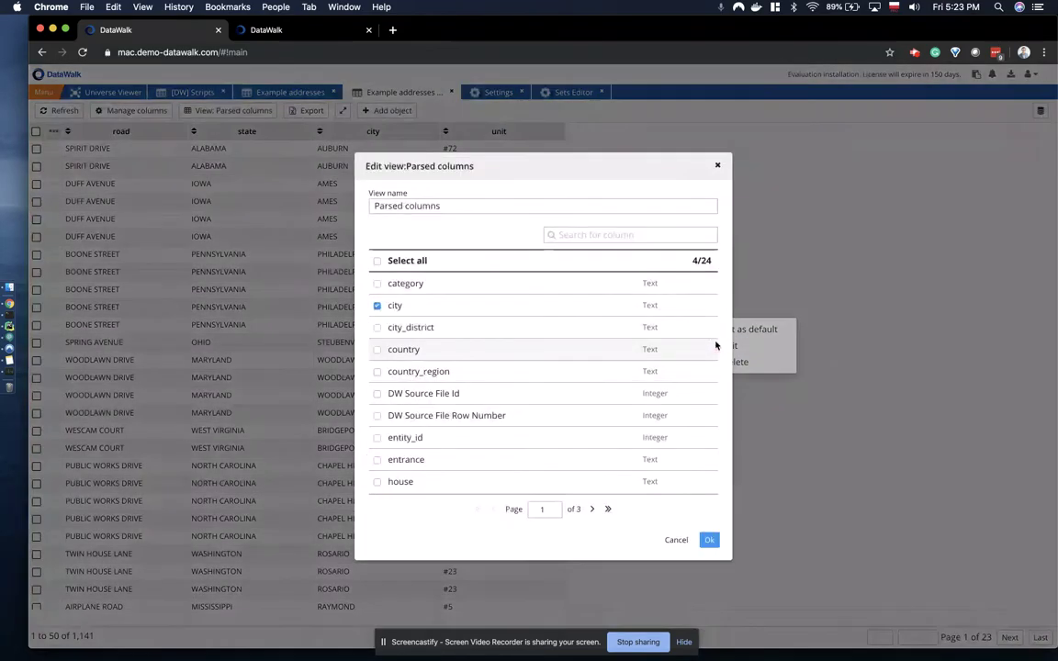
click(510, 206)
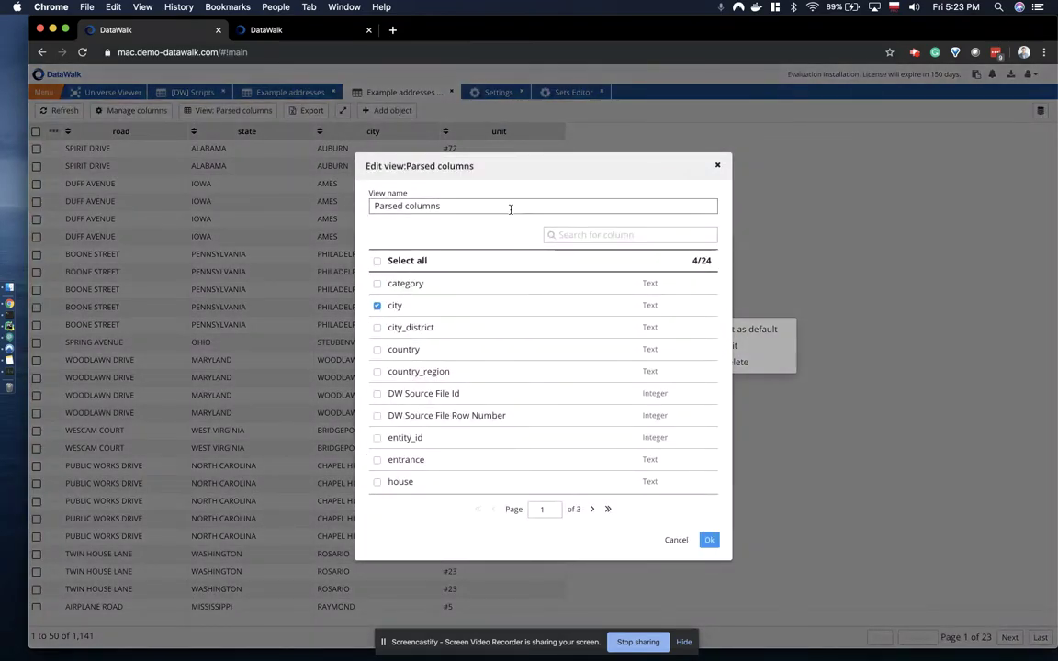
click(592, 236)
text(Ori)
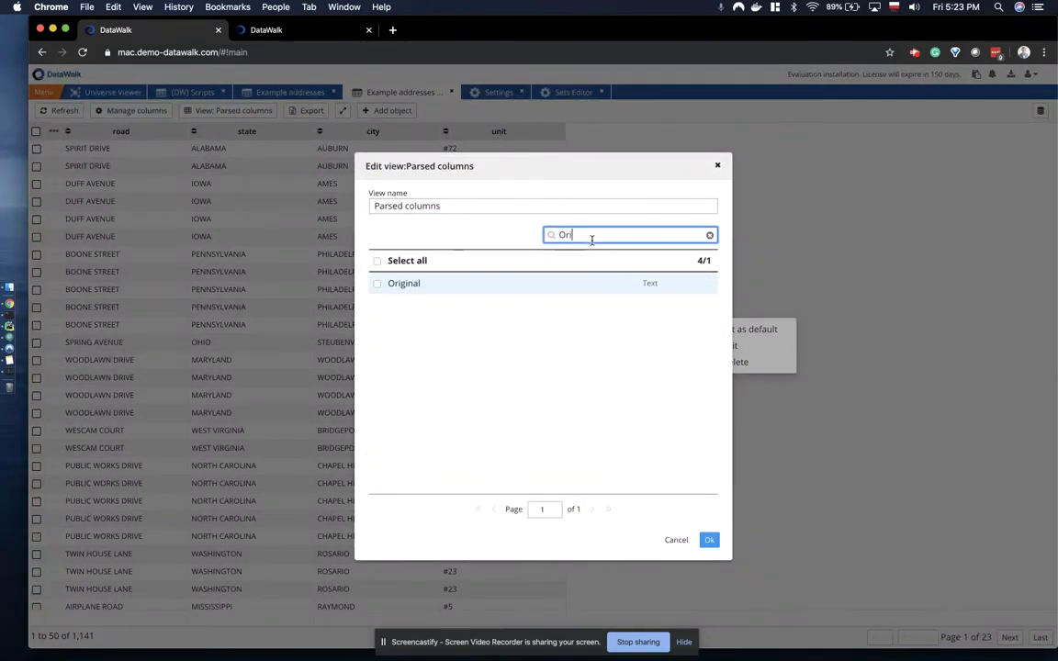
click(377, 284)
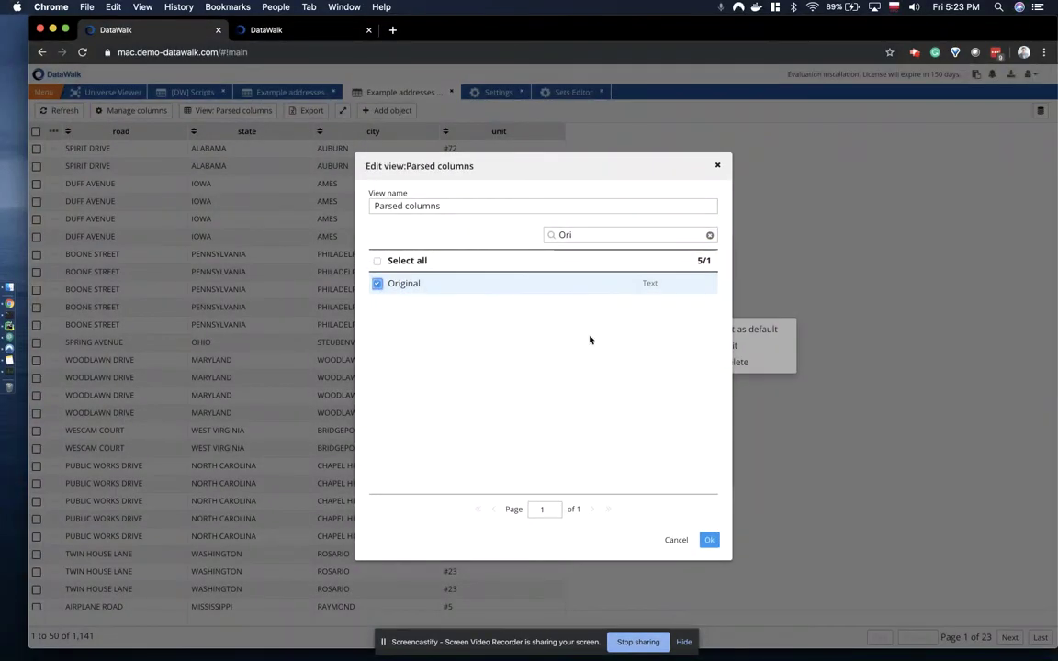
click(709, 539)
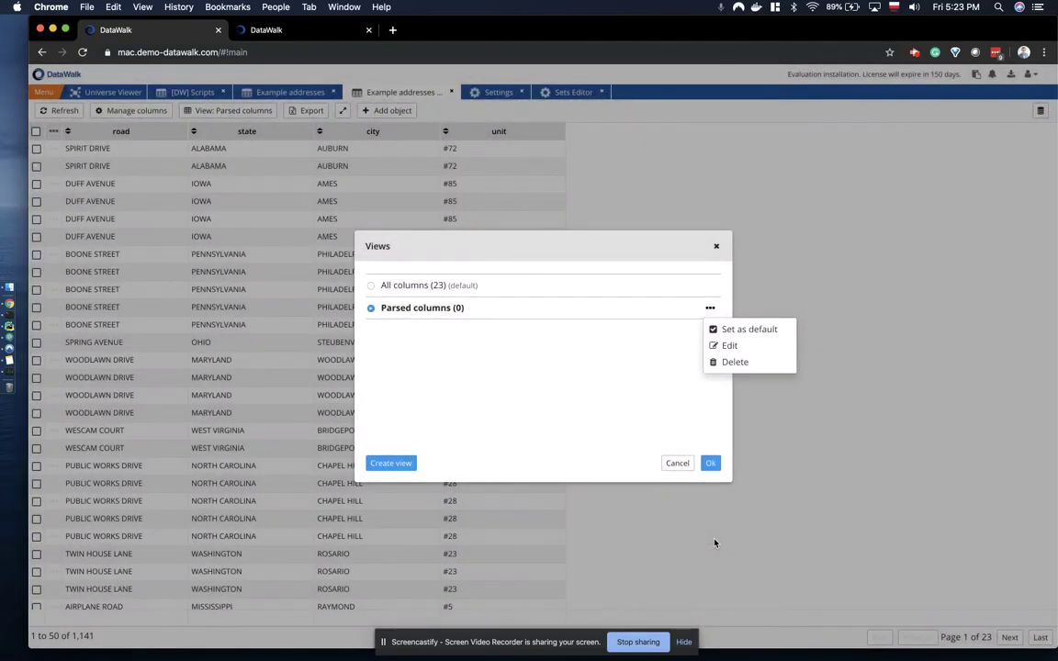
click(710, 464)
click(710, 462)
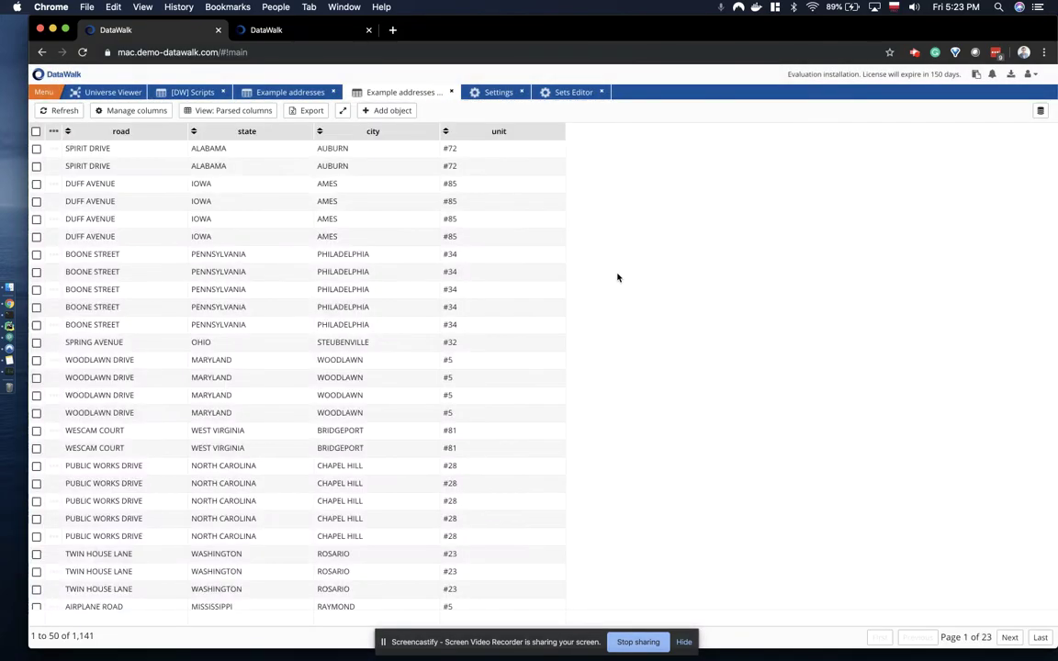
Step: Reopen the "Parsed columns" view for editing, check that Original is selected, and reapply the view to the table
click(252, 112)
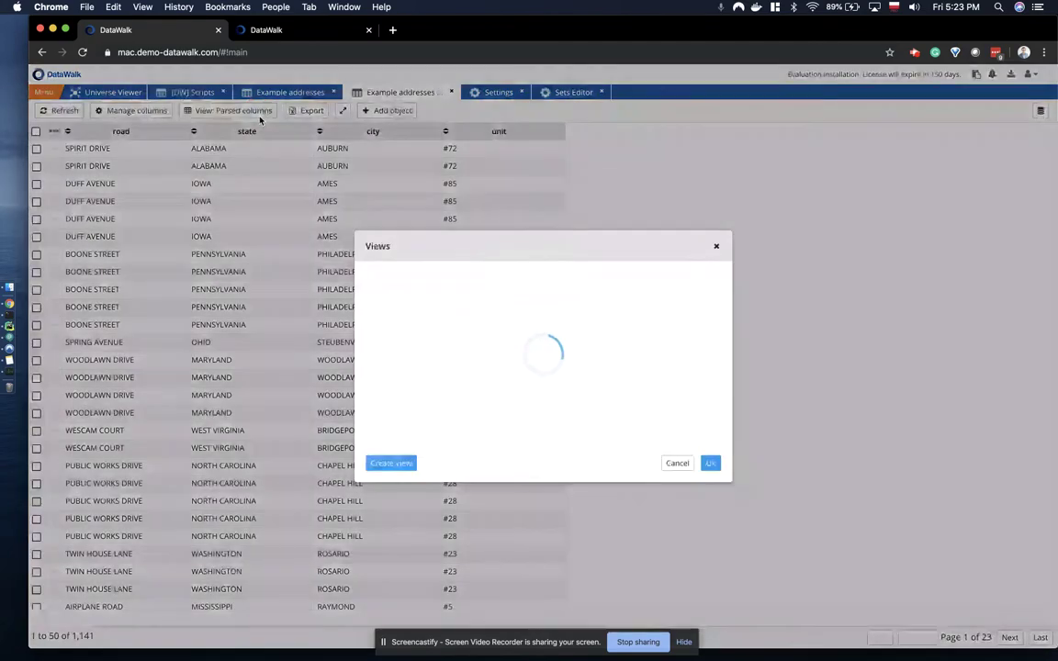
click(708, 309)
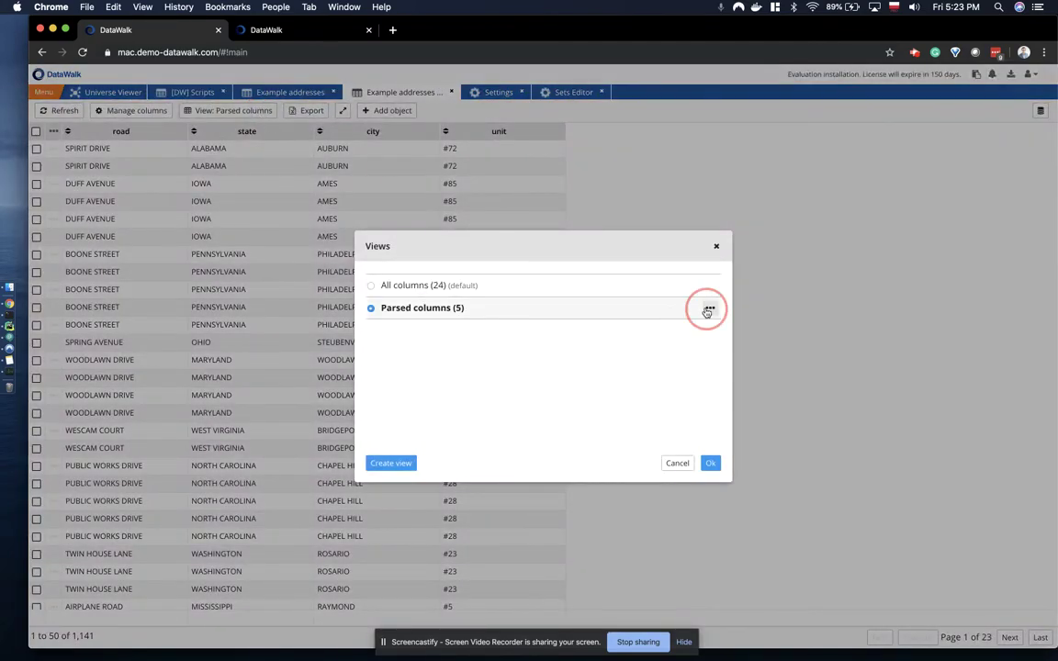
click(713, 346)
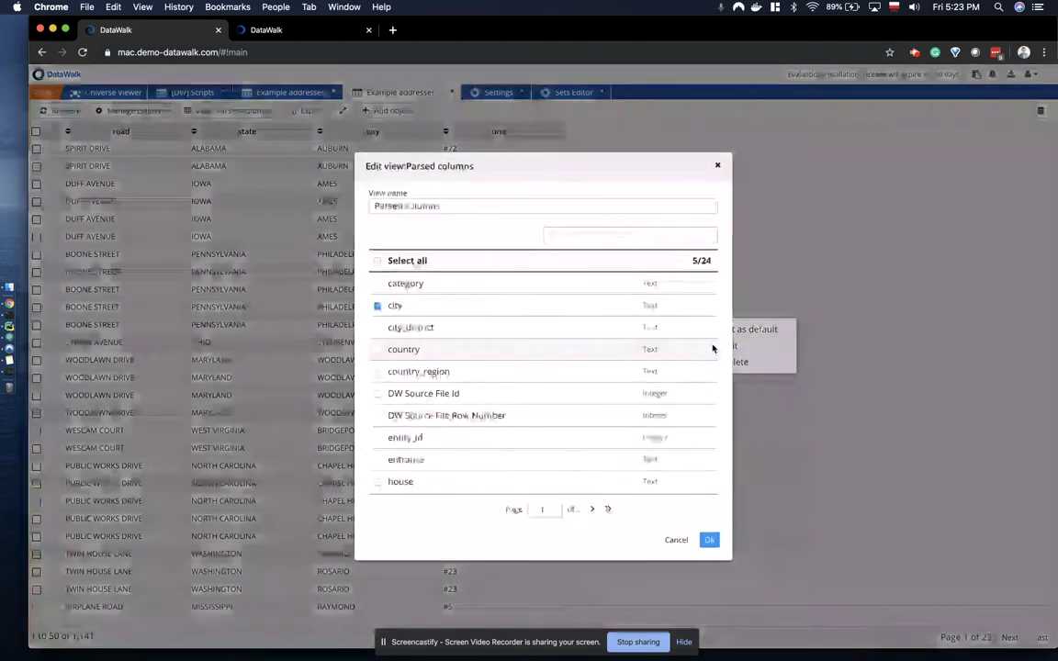
click(592, 509)
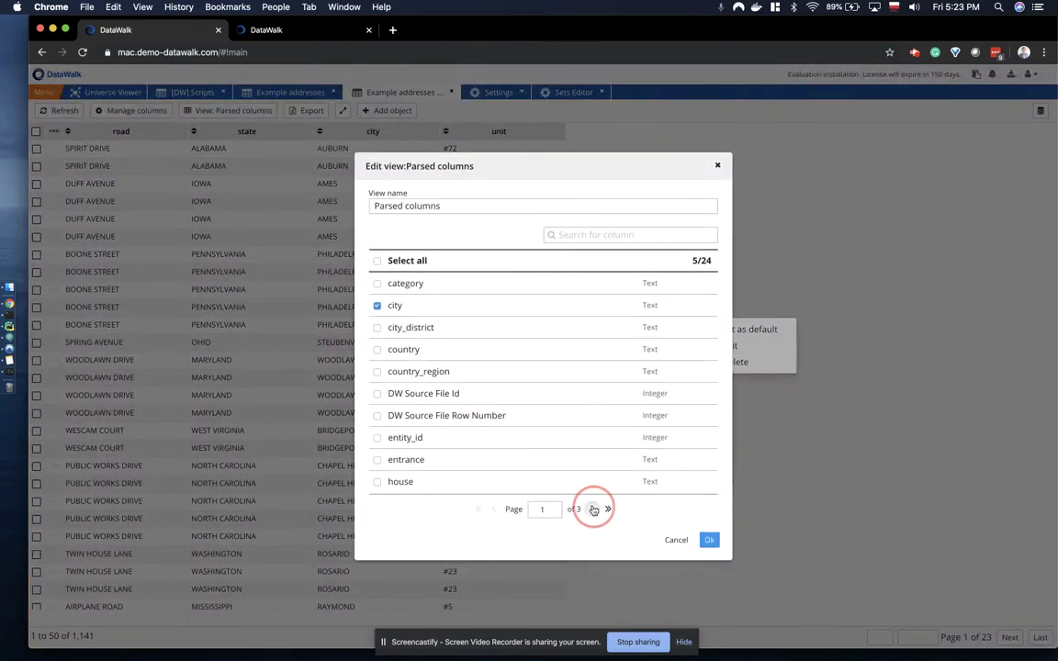
click(709, 540)
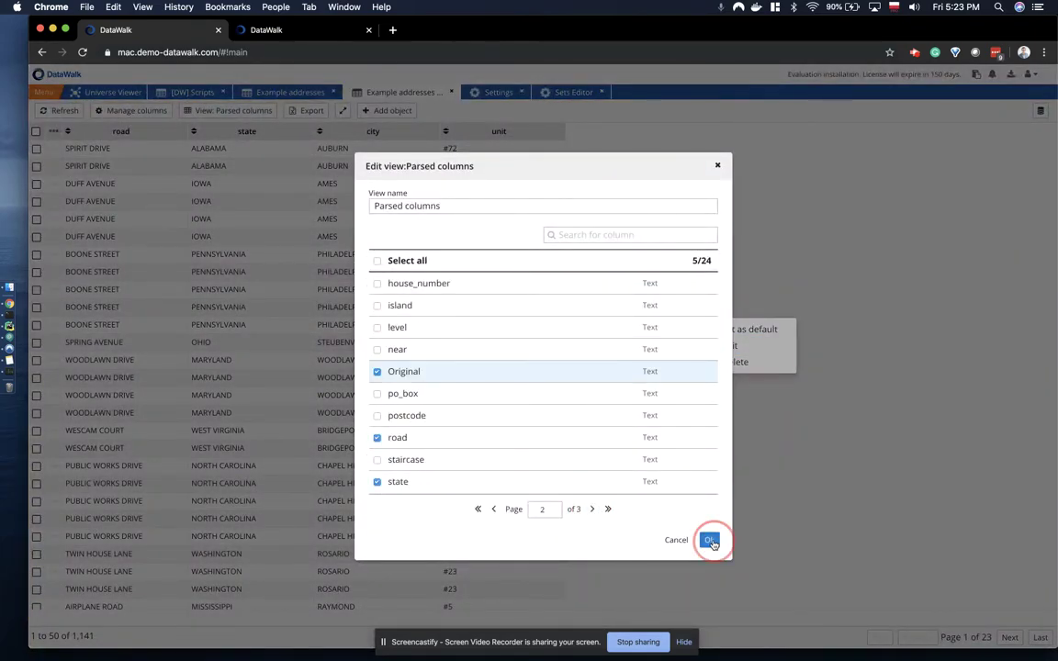
click(710, 463)
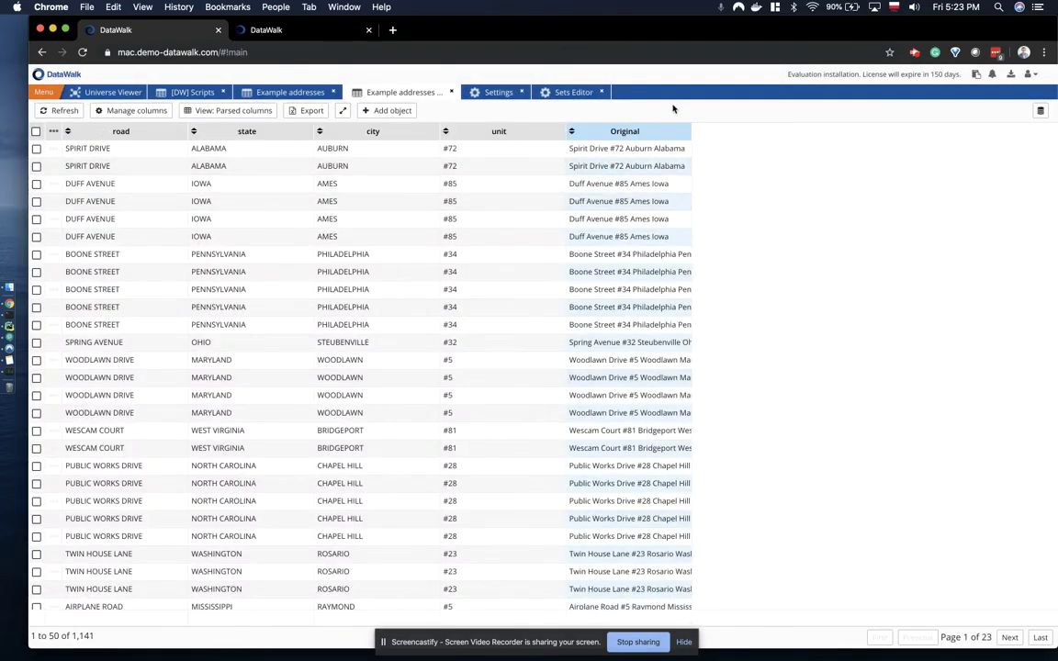
Step: Widen the Original column and move it in front of the road column
drag(687, 125, 786, 135)
drag(699, 135, 95, 145)
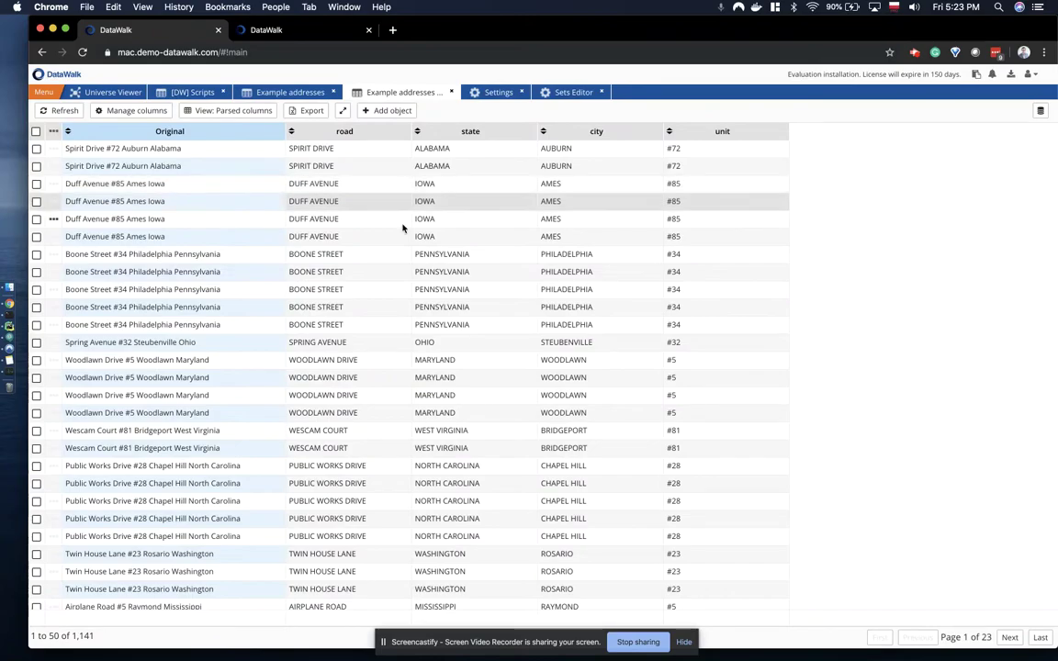
Step: Return to the Universe Viewer and start adding a set with DataWalk Address Parser as the external source
click(302, 95)
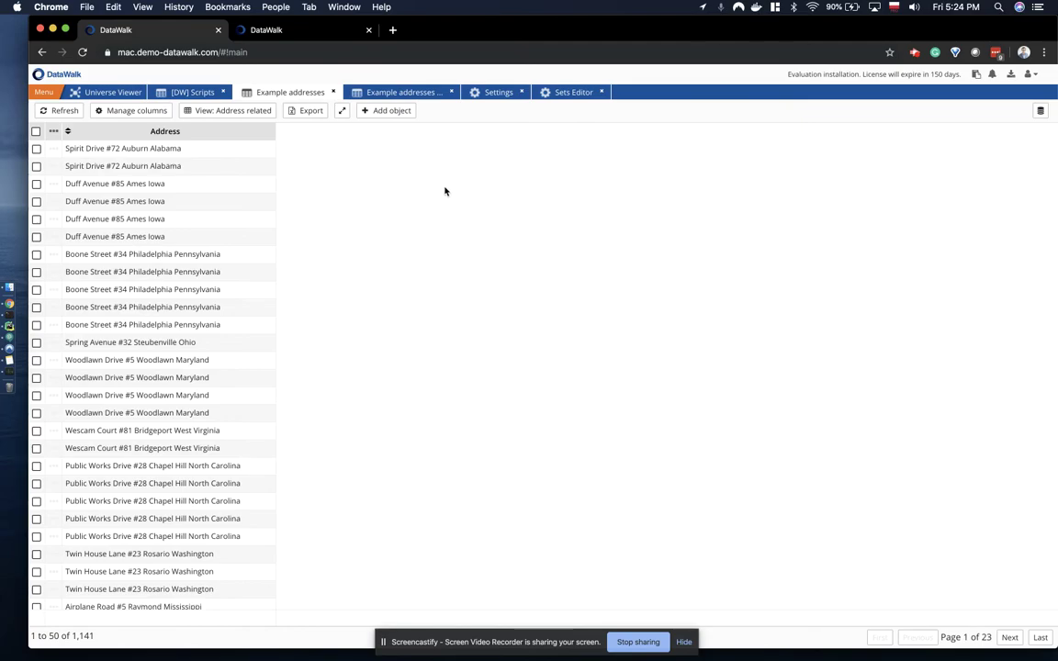
click(183, 95)
click(114, 91)
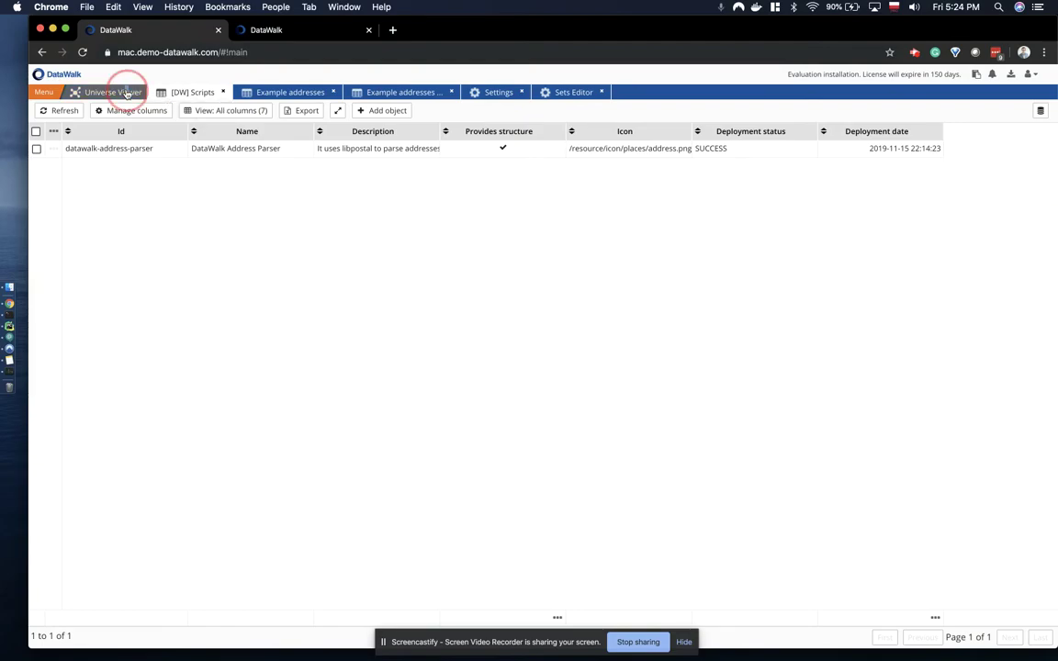
click(480, 331)
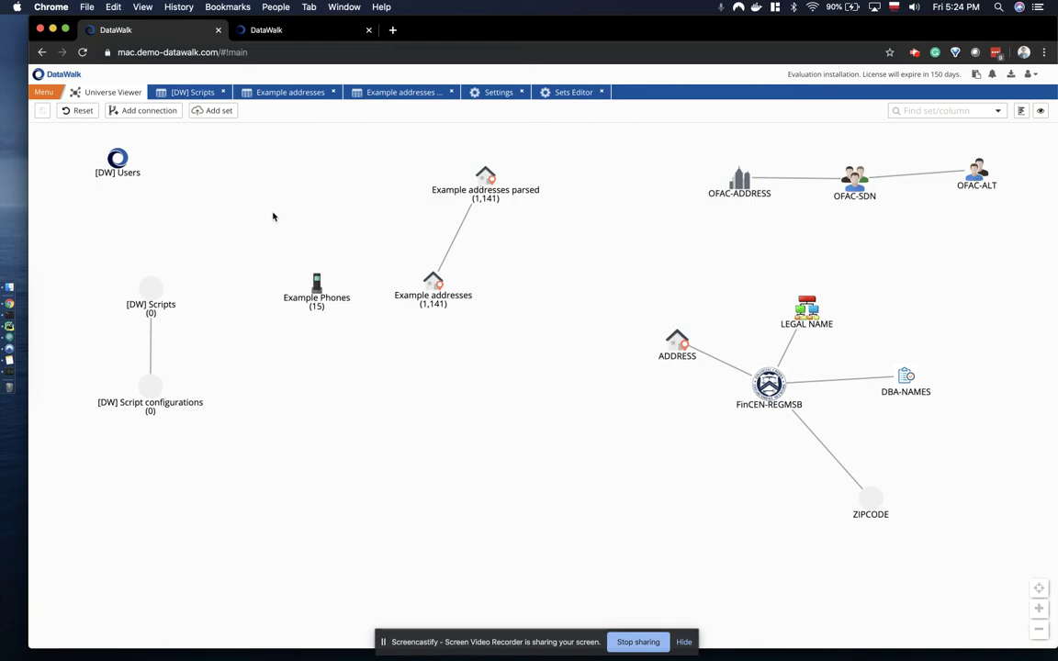
click(226, 118)
click(689, 242)
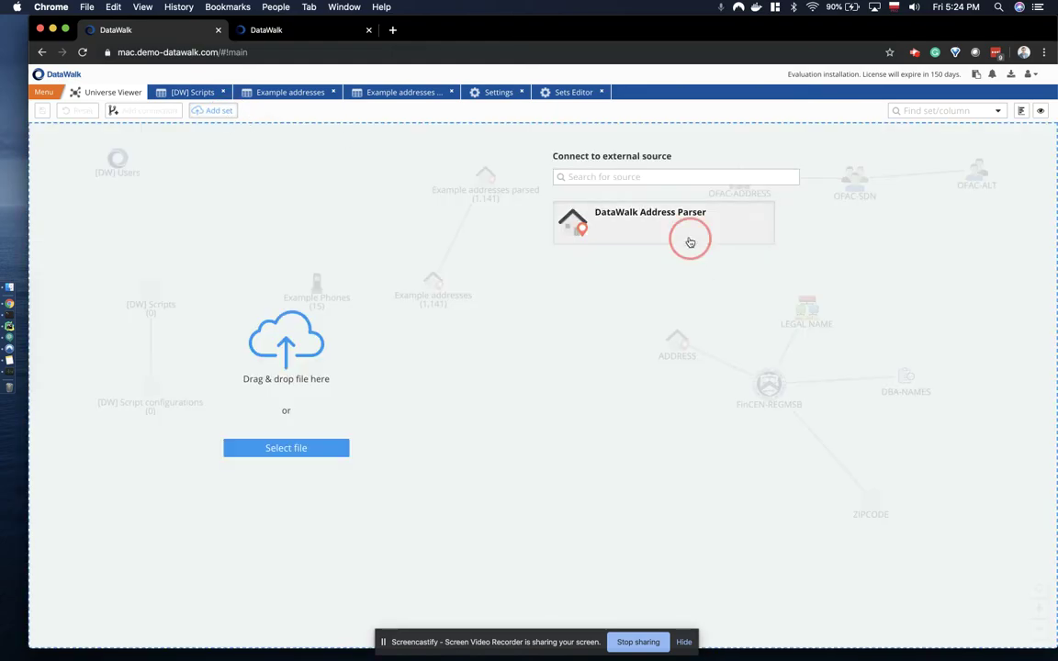
Step: Name the new data structure "Example addresses in place parser" and continue to the set mapping
click(440, 166)
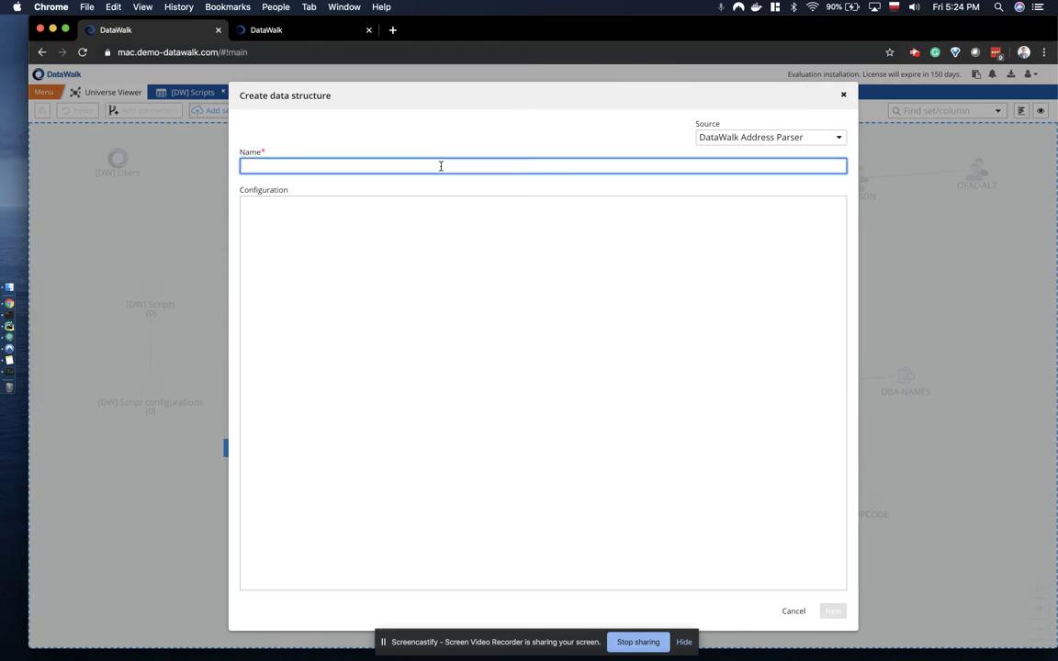
text(Example addresses inp)
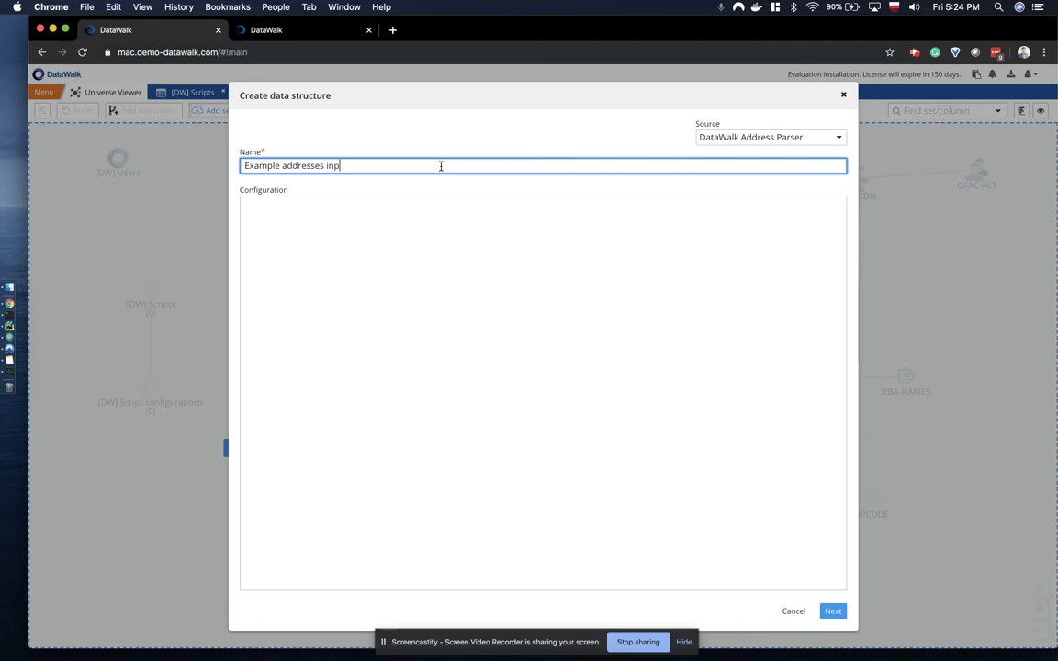
key(BackSpace)
text(place parse)
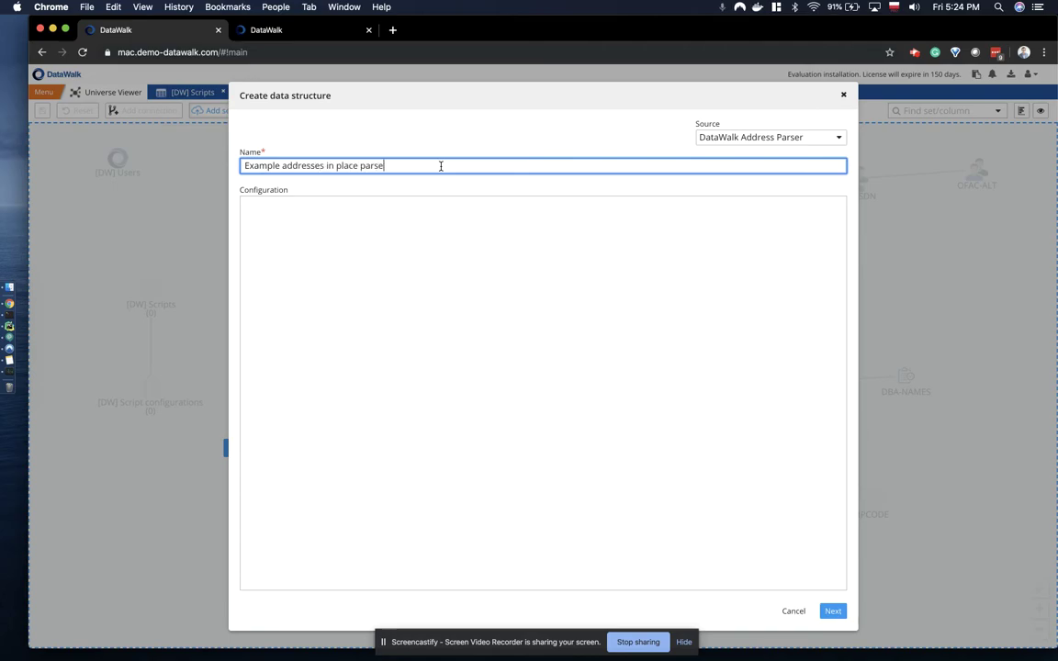
text(r)
click(832, 610)
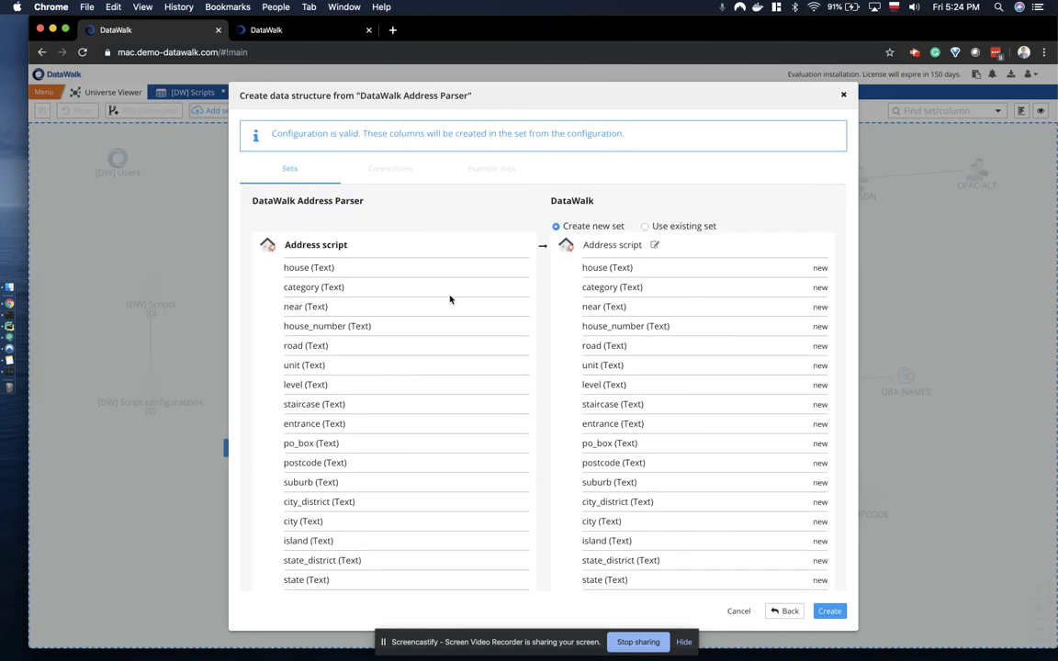
Step: Map the Address script columns to the existing set Example addresses, then create and confirm the data structure
scroll(510, 331, down, 3)
scroll(510, 330, up, 3)
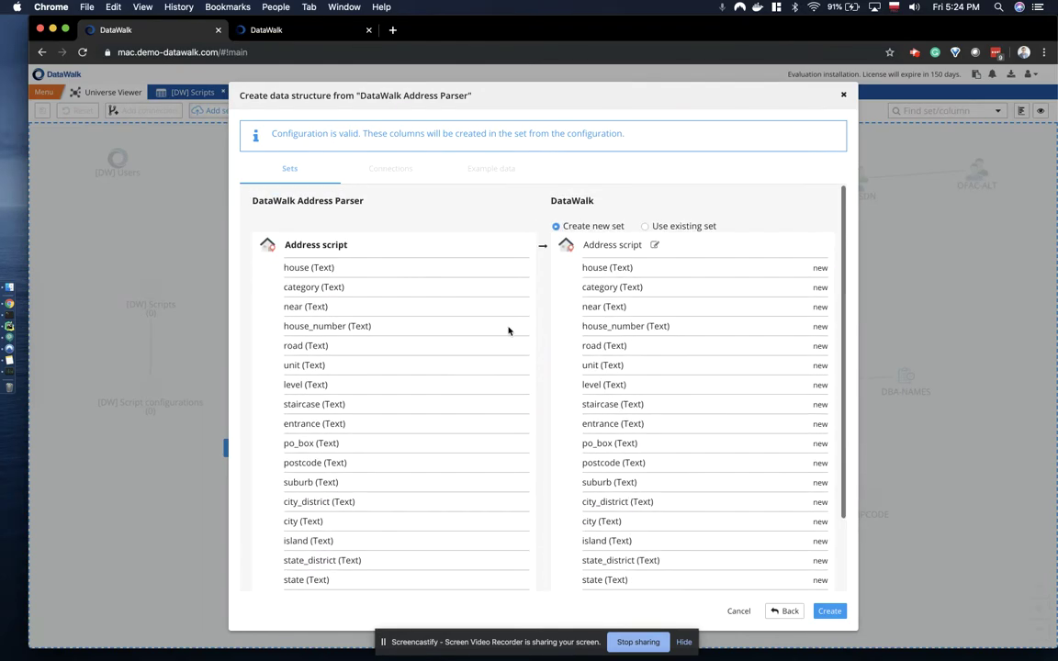
click(645, 227)
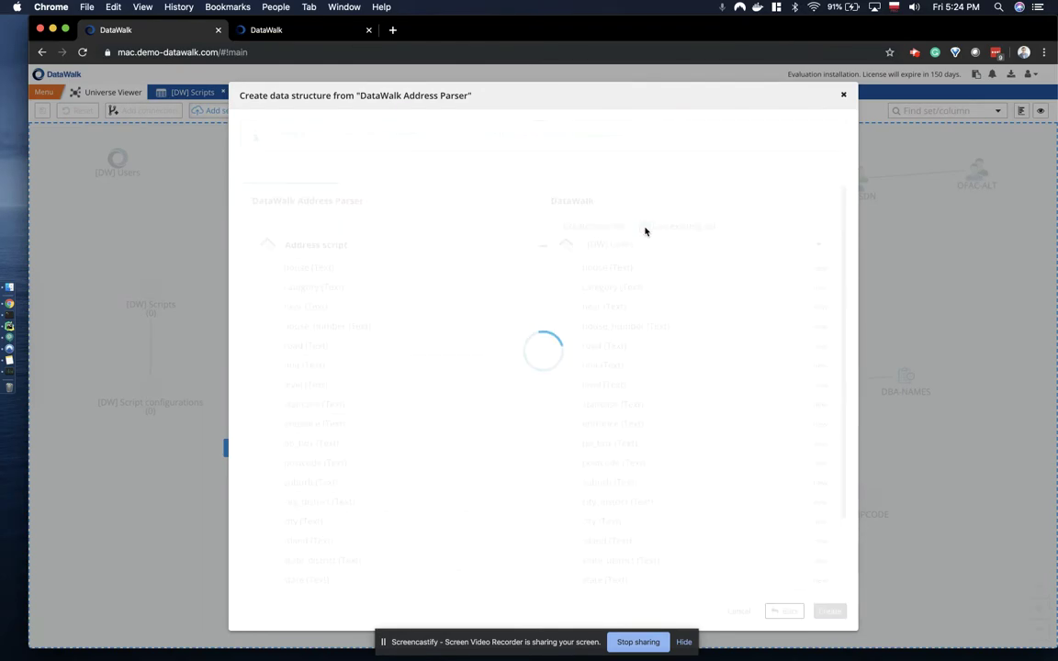
click(717, 246)
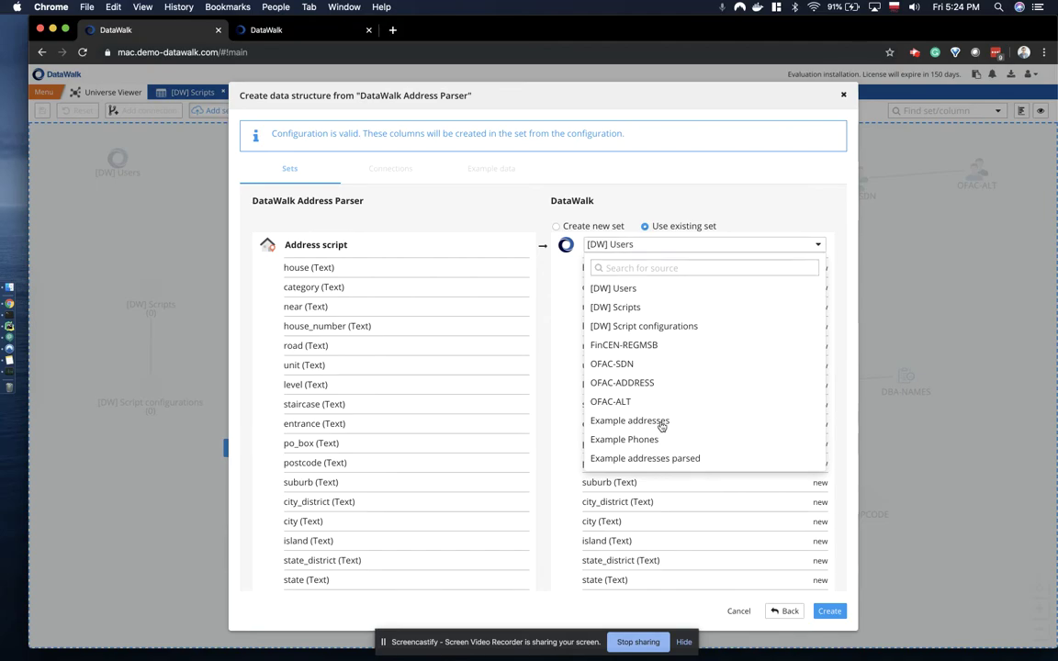
click(601, 421)
scroll(707, 371, down, 2)
scroll(708, 371, up, 2)
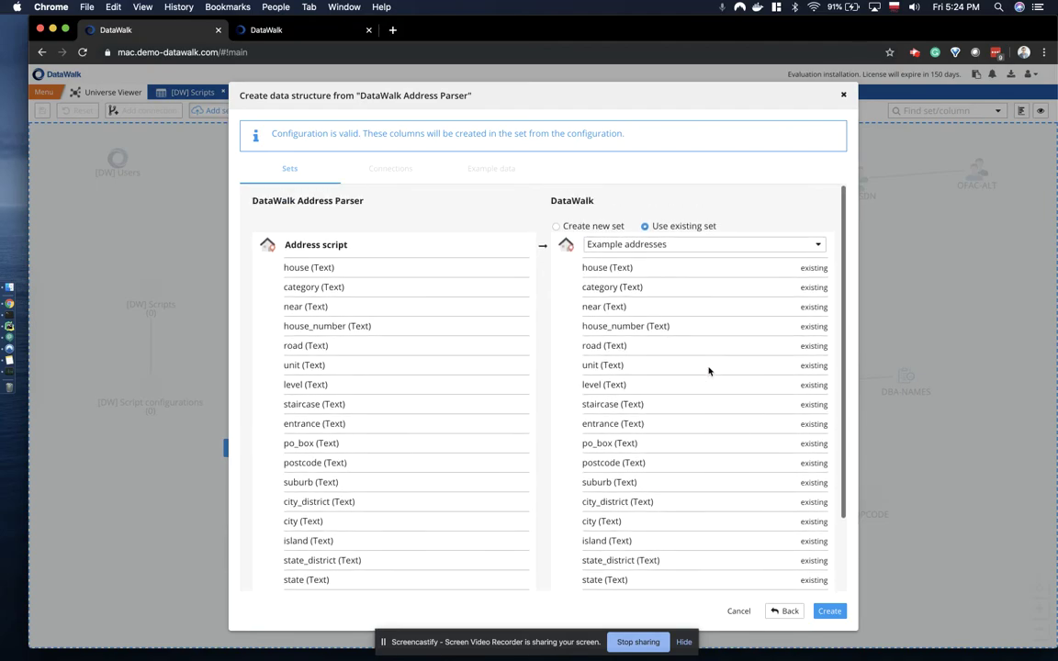
scroll(786, 445, down, 3)
scroll(787, 445, up, 3)
click(831, 611)
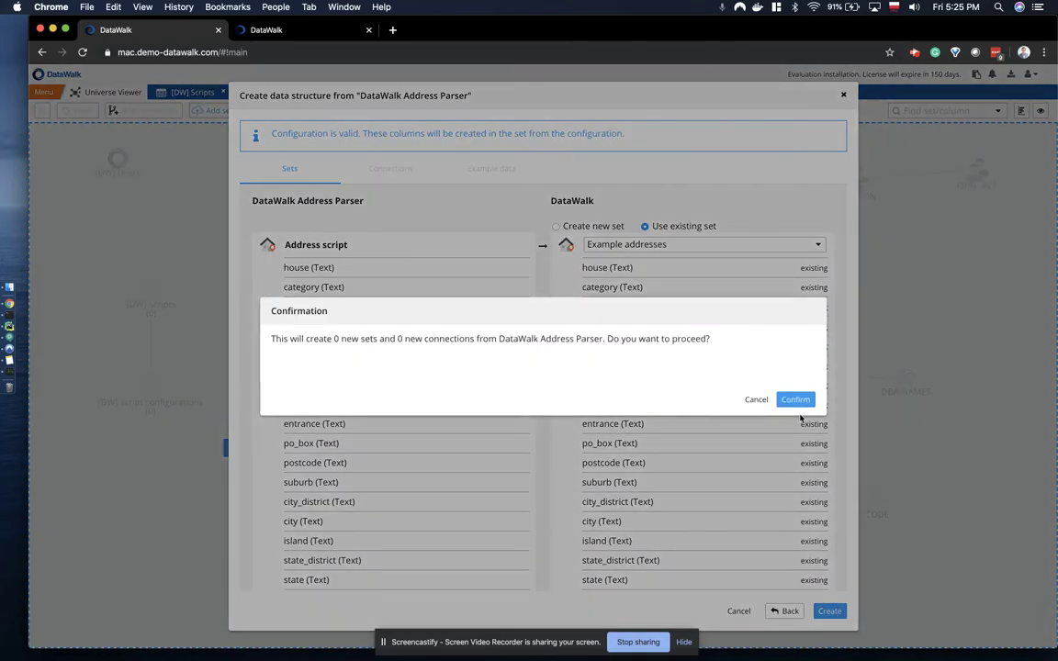
click(794, 398)
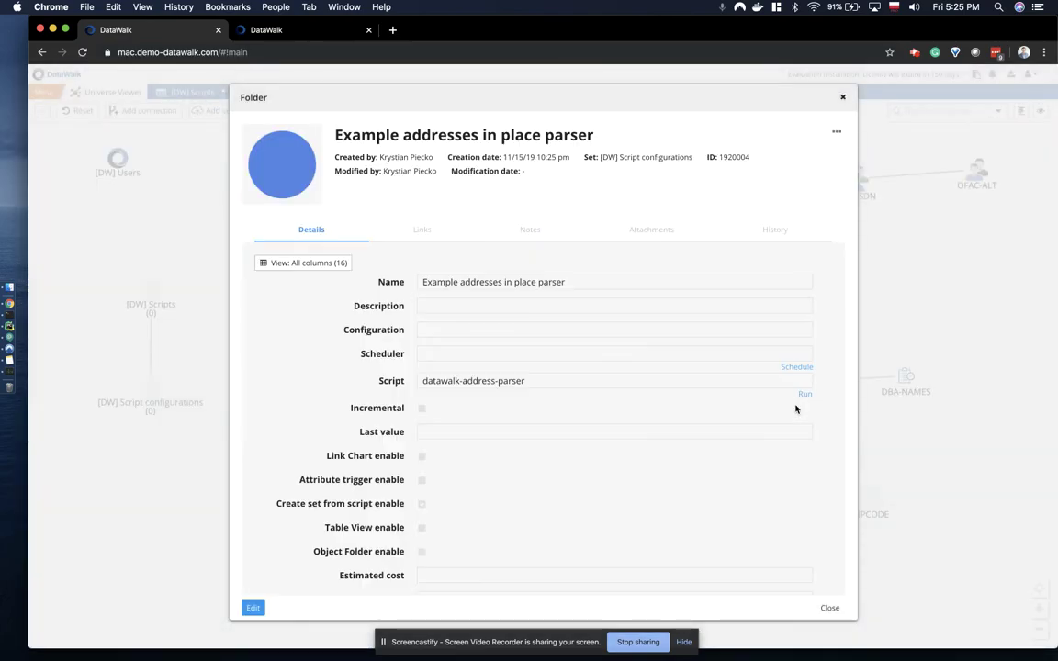
Step: Edit the new parser configuration and turn on Table View enable
click(253, 607)
scroll(414, 503, down, 2)
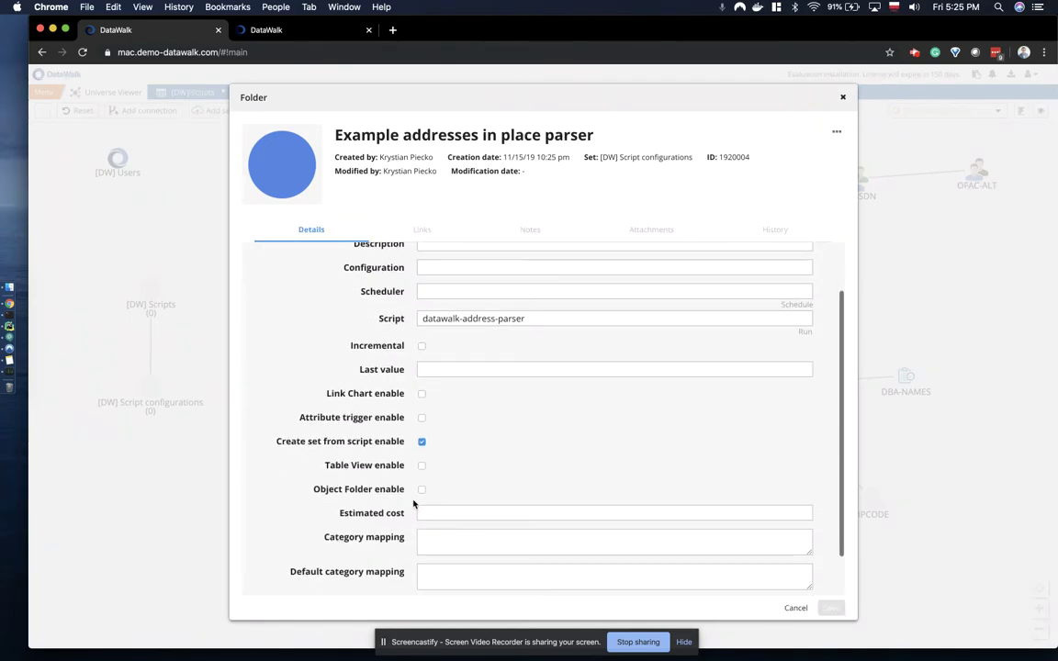
click(422, 465)
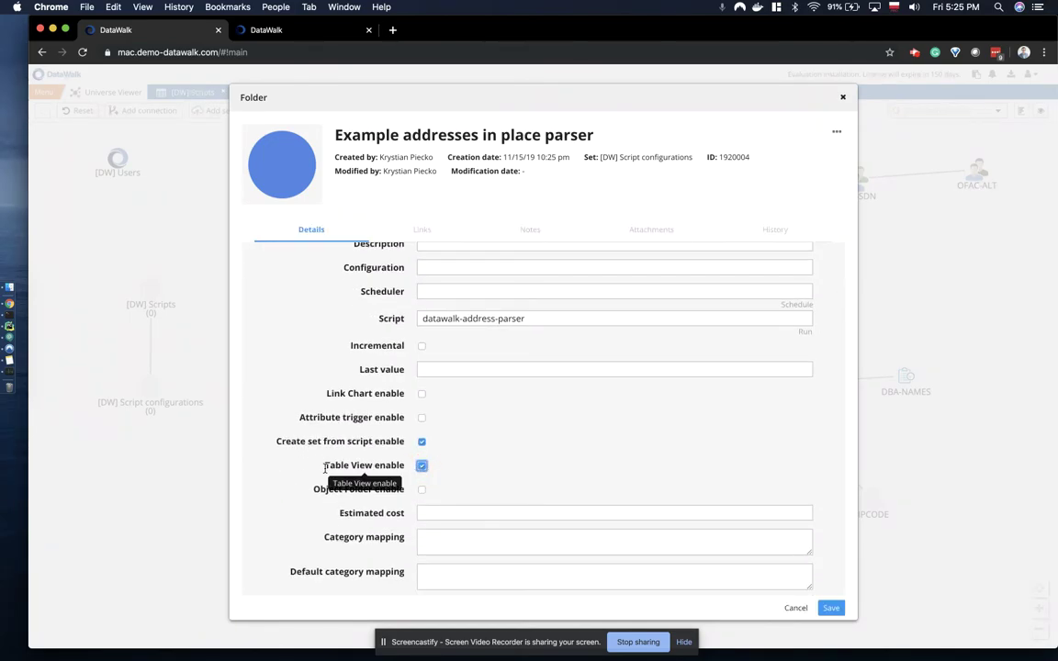
scroll(451, 470, down, 2)
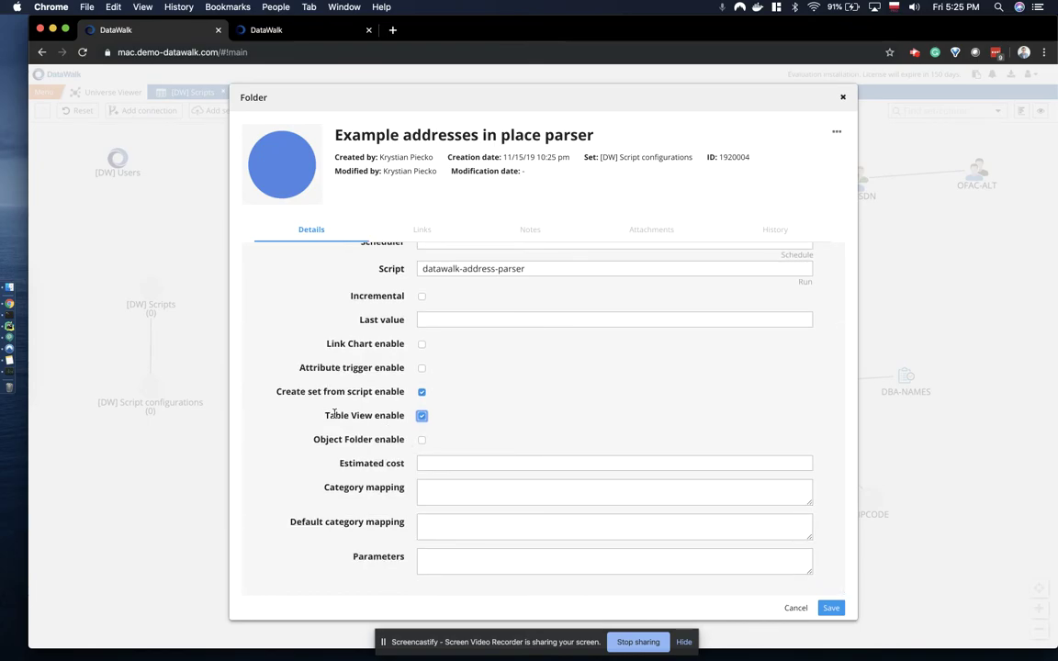
drag(322, 415, 372, 416)
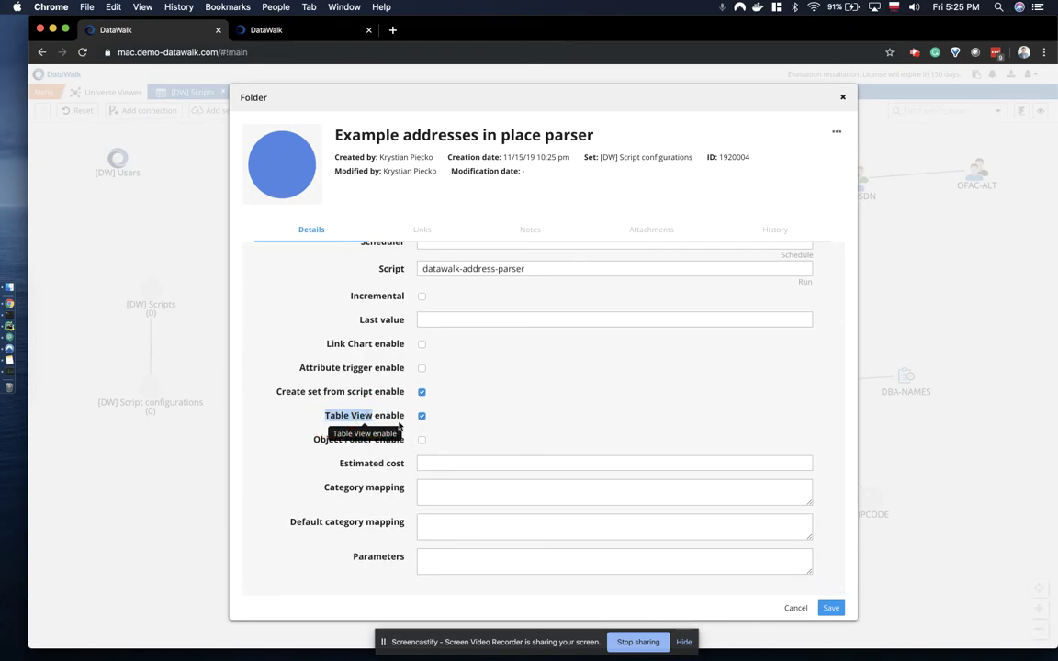
Step: Set the configuration's Parameters to [["Address"]], save it and close the folder
click(477, 558)
text([[)
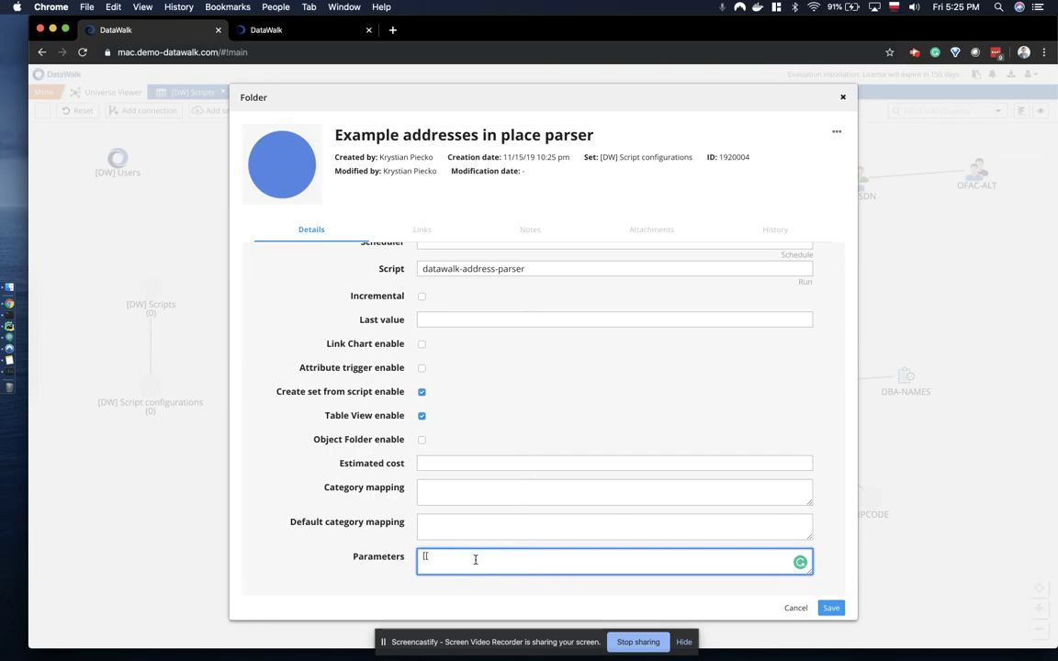
text("Address"]])
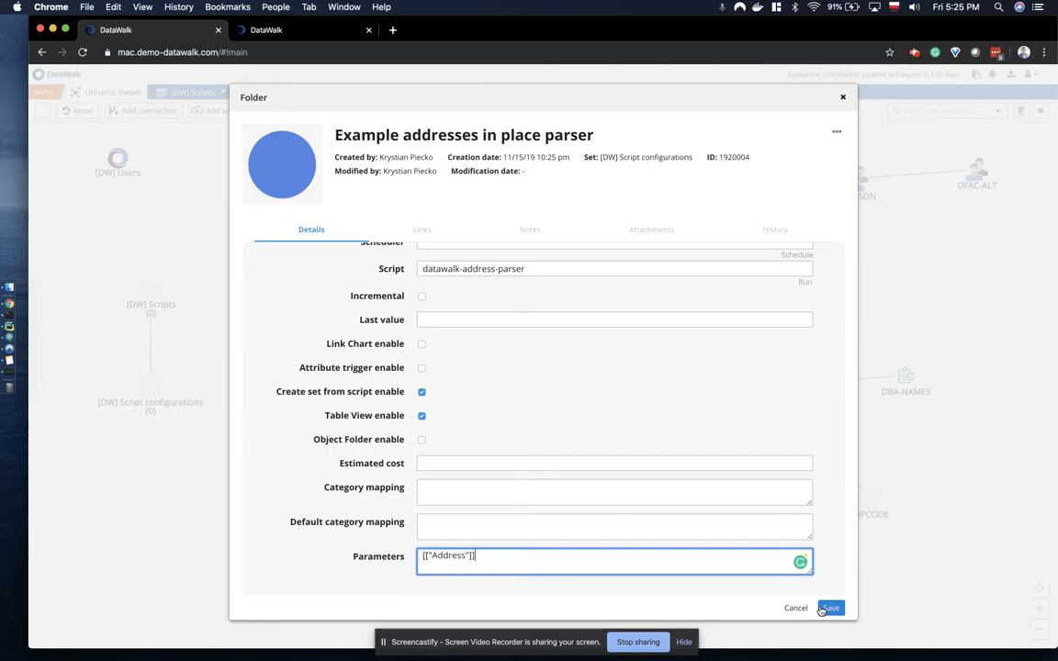
click(831, 609)
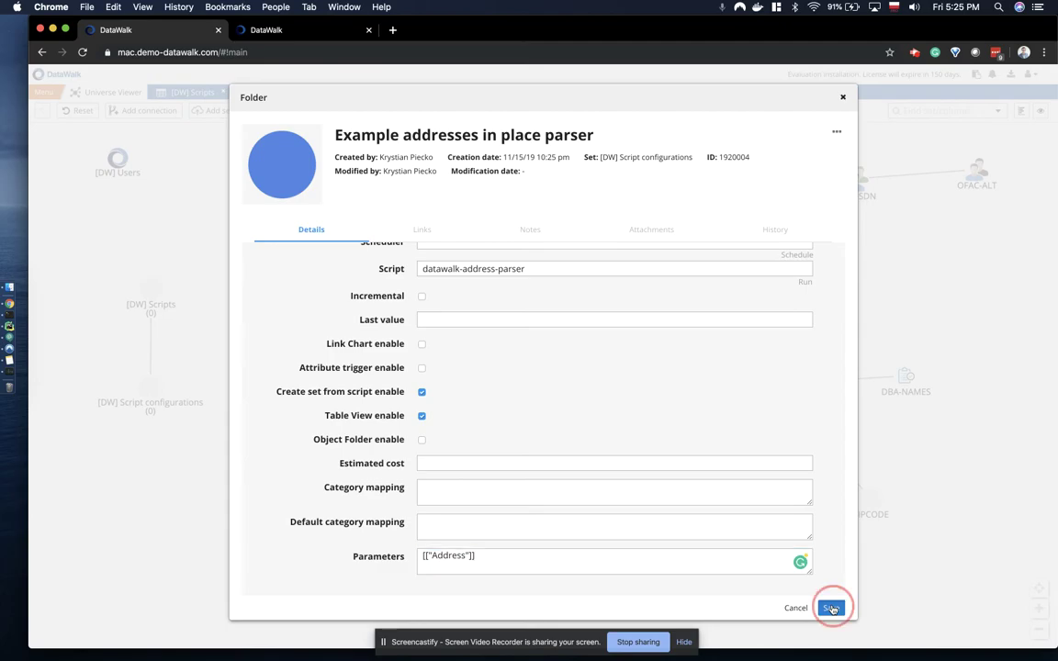
click(842, 98)
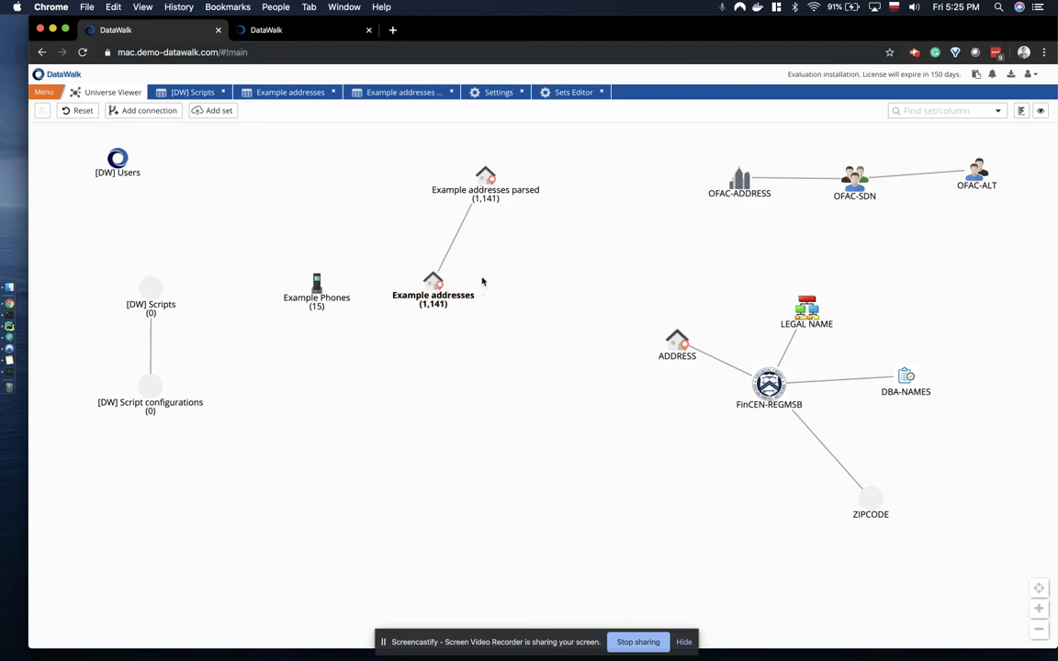
Step: Show the Example addresses set as a table and open its "Address related" view for editing
right_click(435, 286)
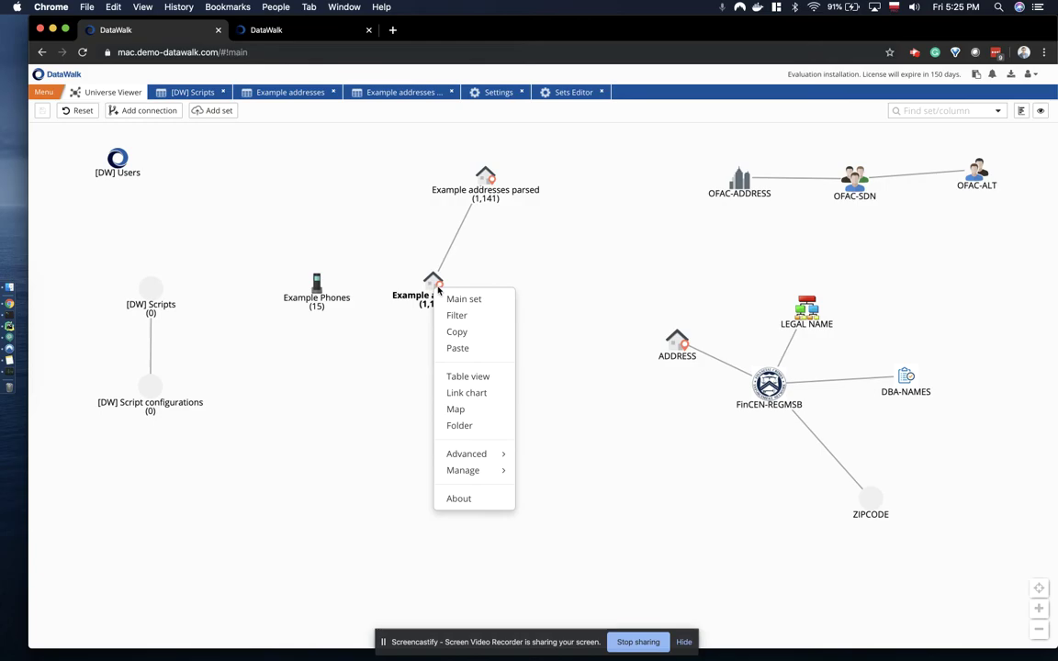
click(479, 375)
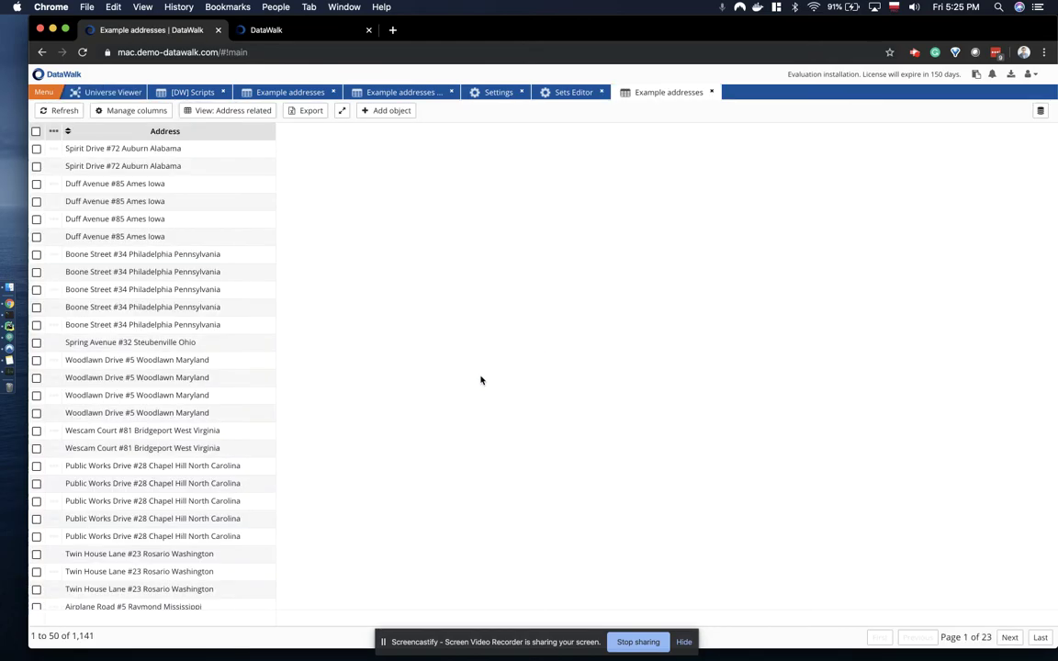
click(225, 111)
click(710, 308)
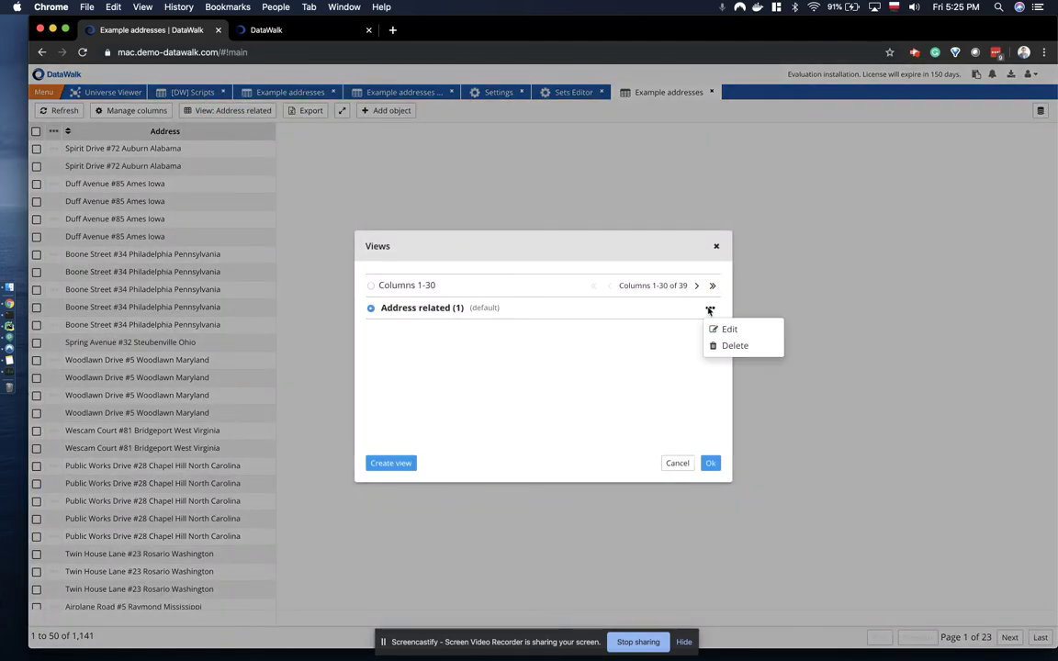
click(714, 332)
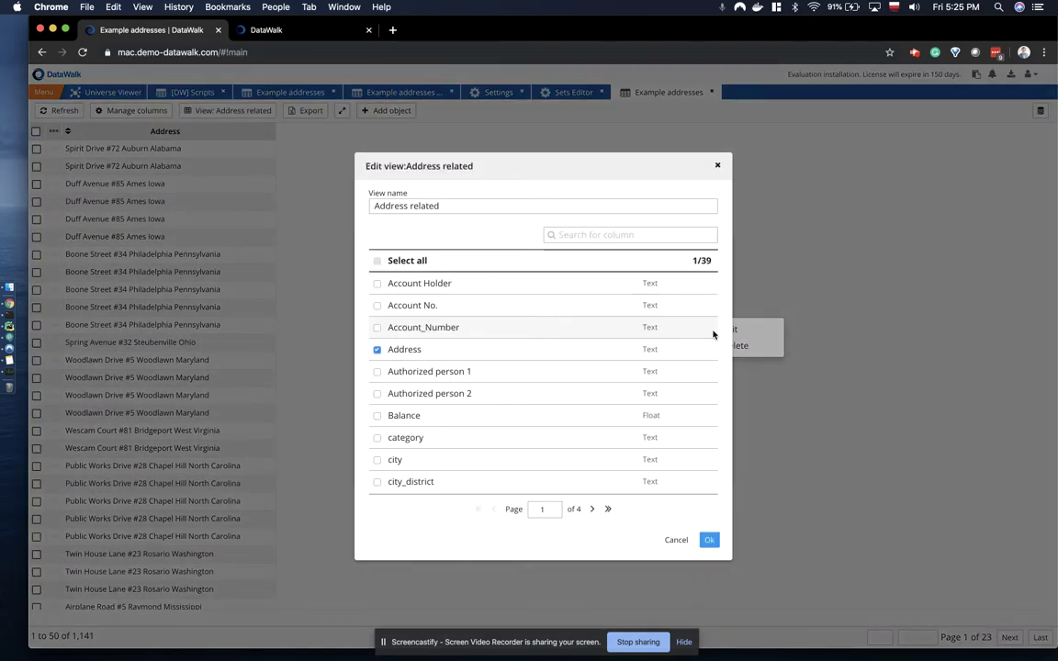
Step: Add the city, road, state and unit columns to the "Address related" view and apply it to the table
click(377, 460)
click(591, 508)
click(591, 509)
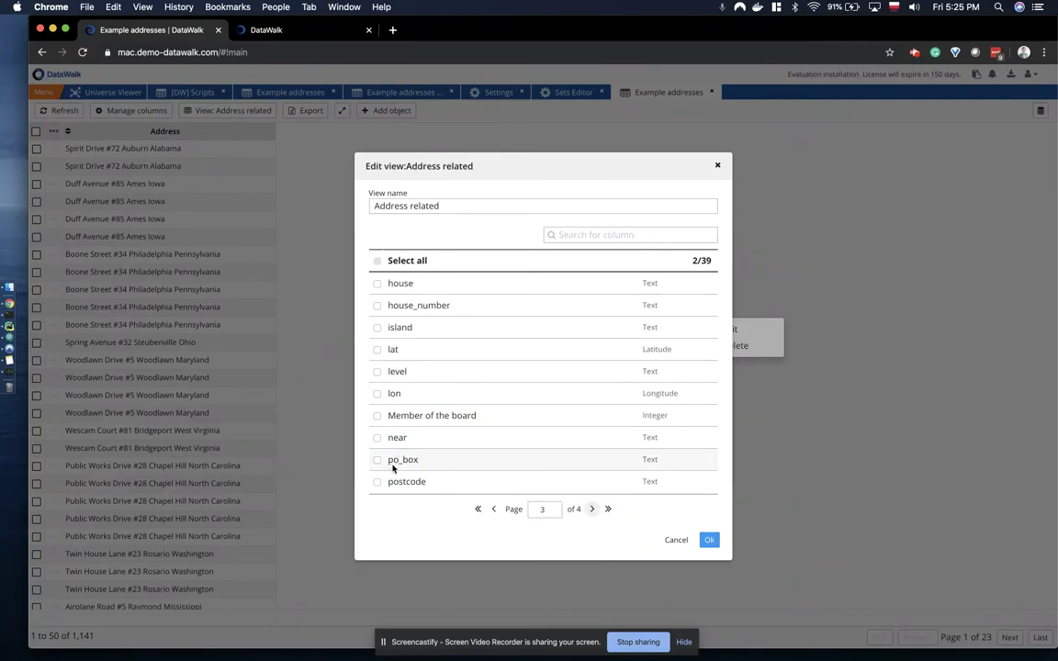
click(592, 508)
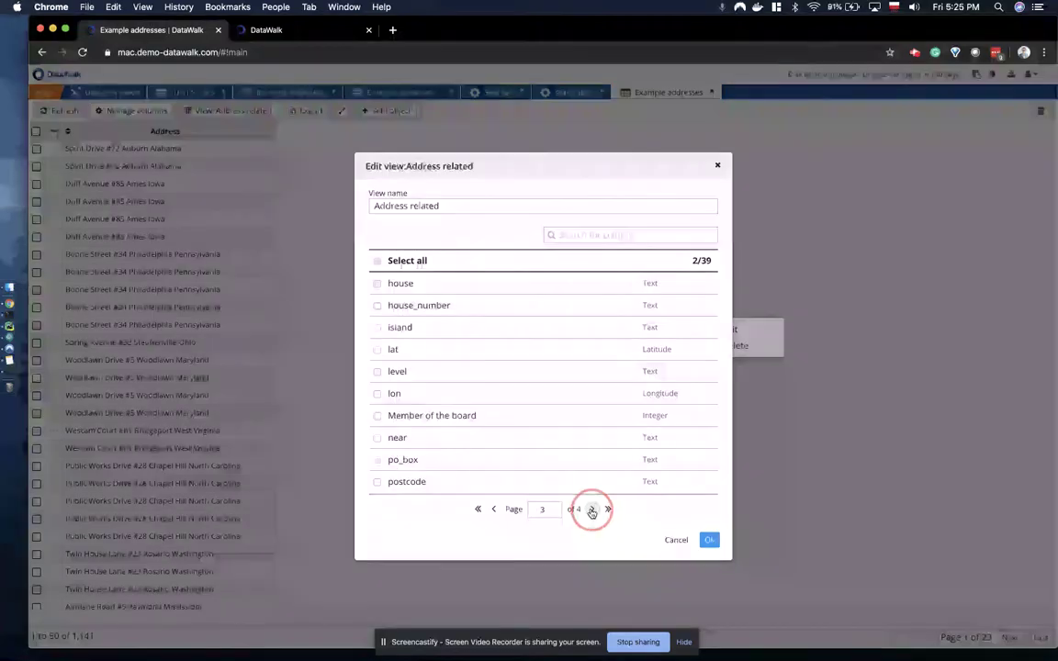
click(377, 284)
click(378, 328)
click(377, 437)
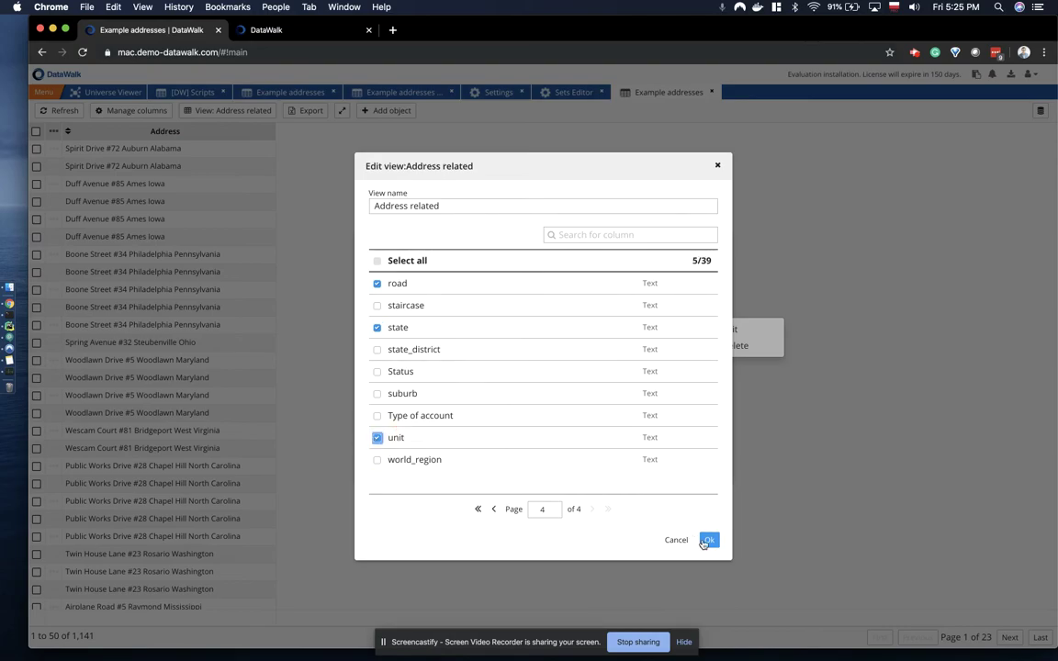
click(709, 541)
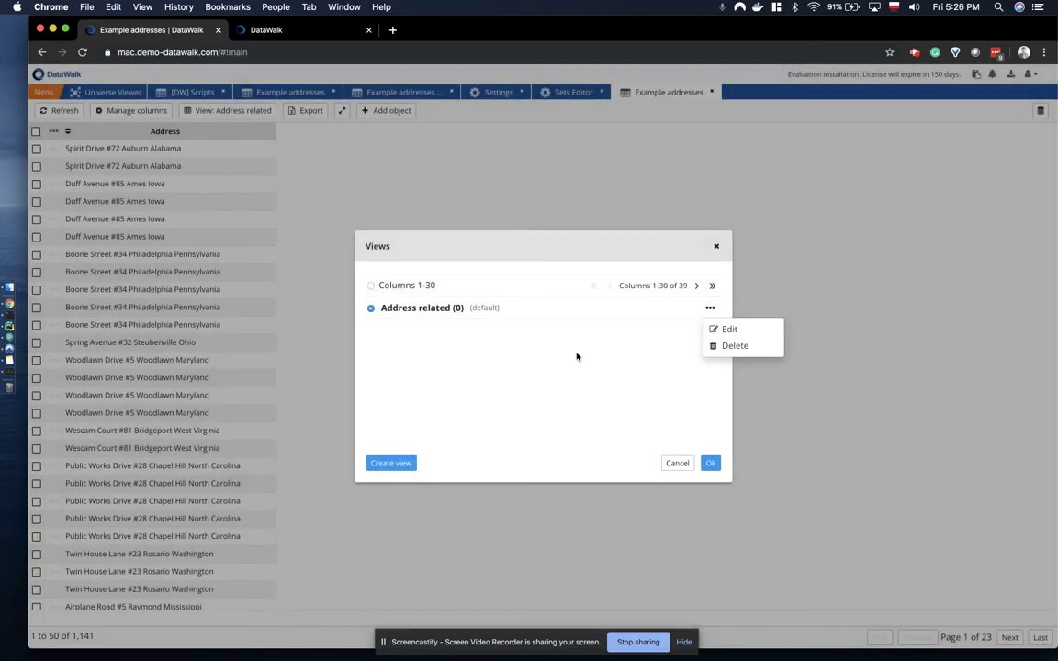
click(709, 463)
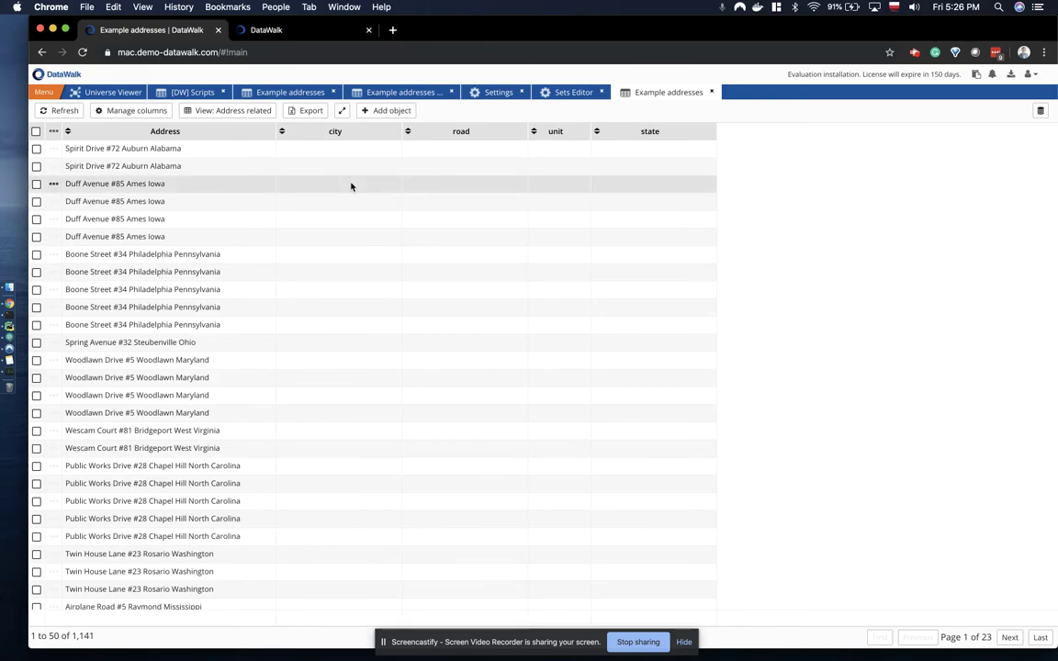
Step: Load the Example addresses set in the Sets Editor and look through its configuration
click(564, 92)
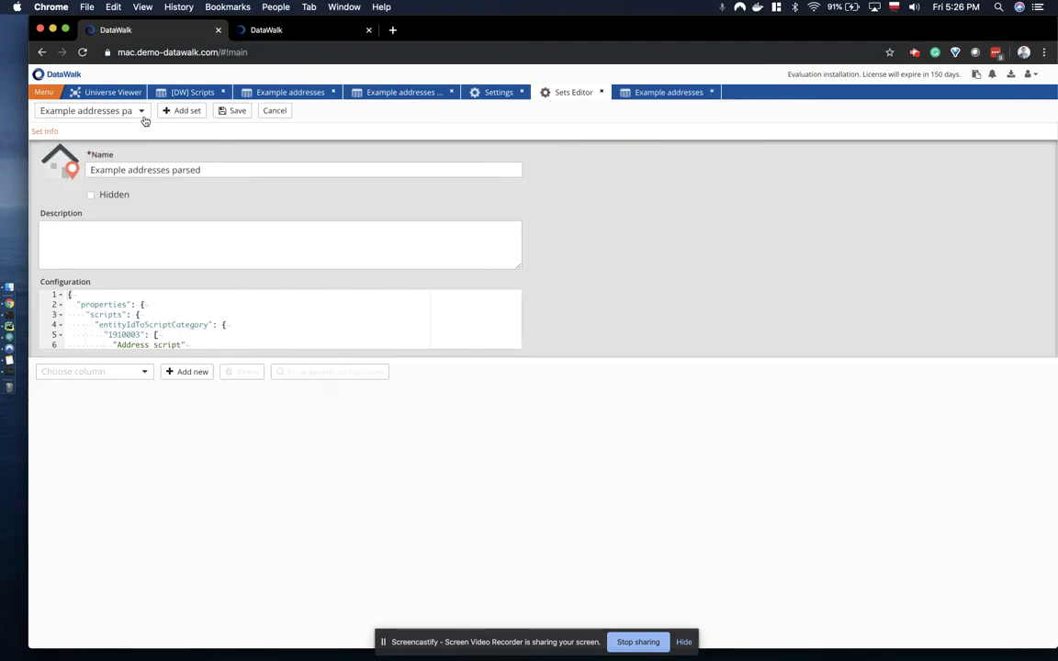
click(133, 109)
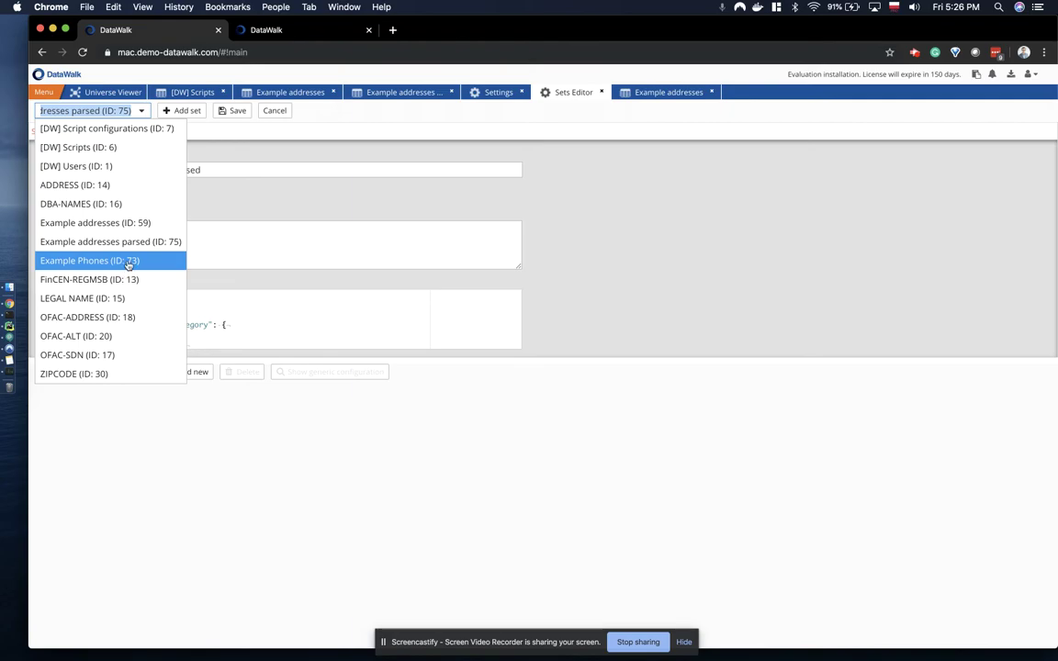
click(130, 224)
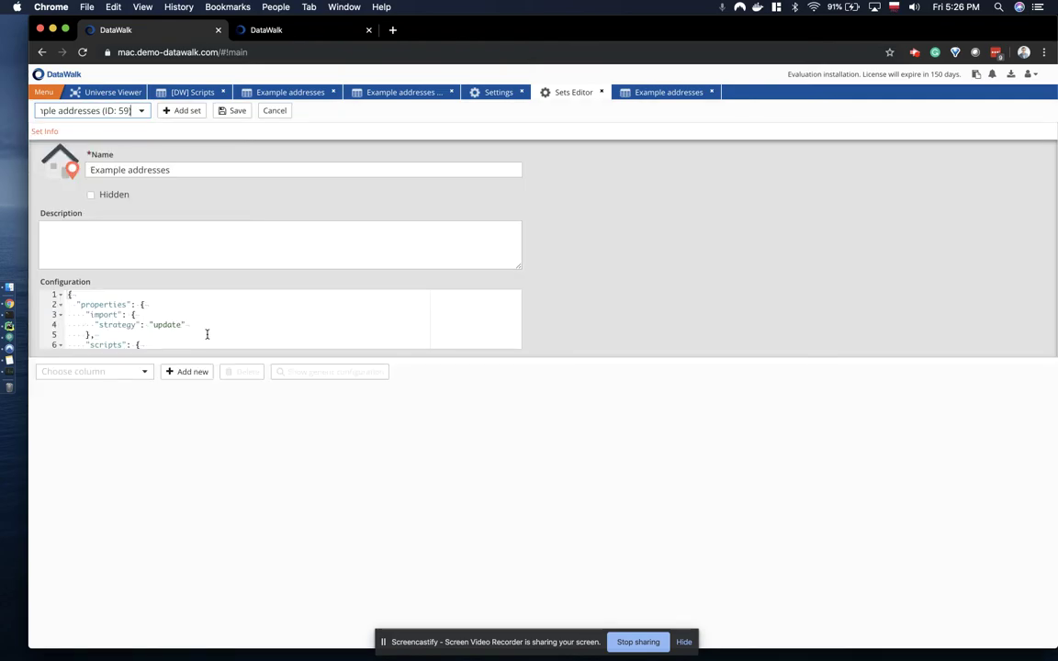
scroll(206, 335, down, 8)
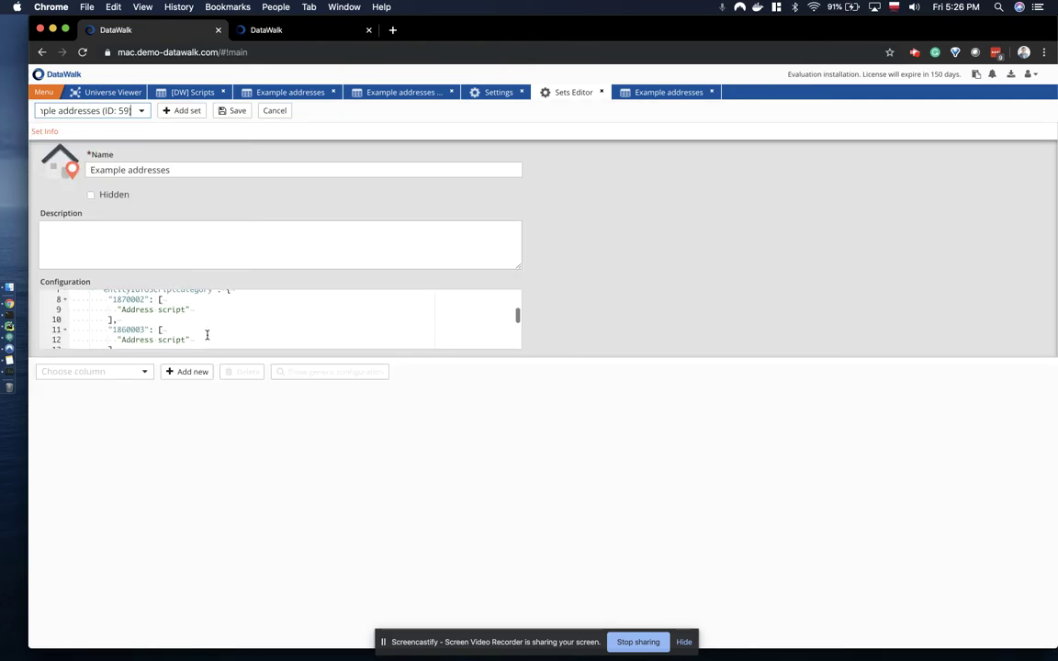
scroll(207, 335, up, 8)
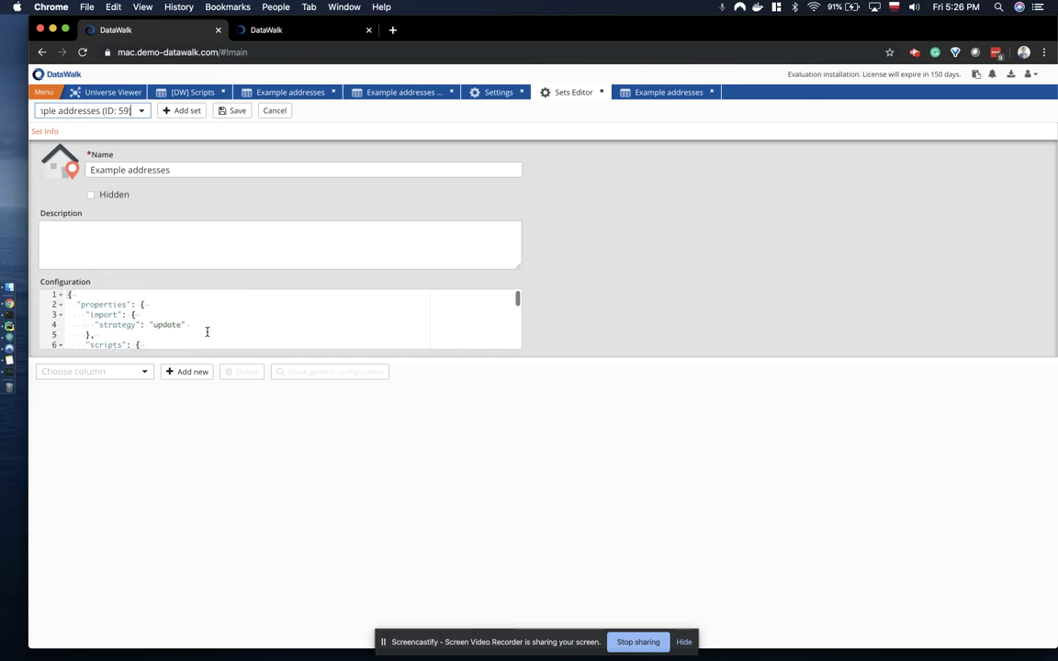
Step: Examine the import strategy "update" setting in the Example addresses configuration and highlight the whole import block
drag(87, 313, 95, 334)
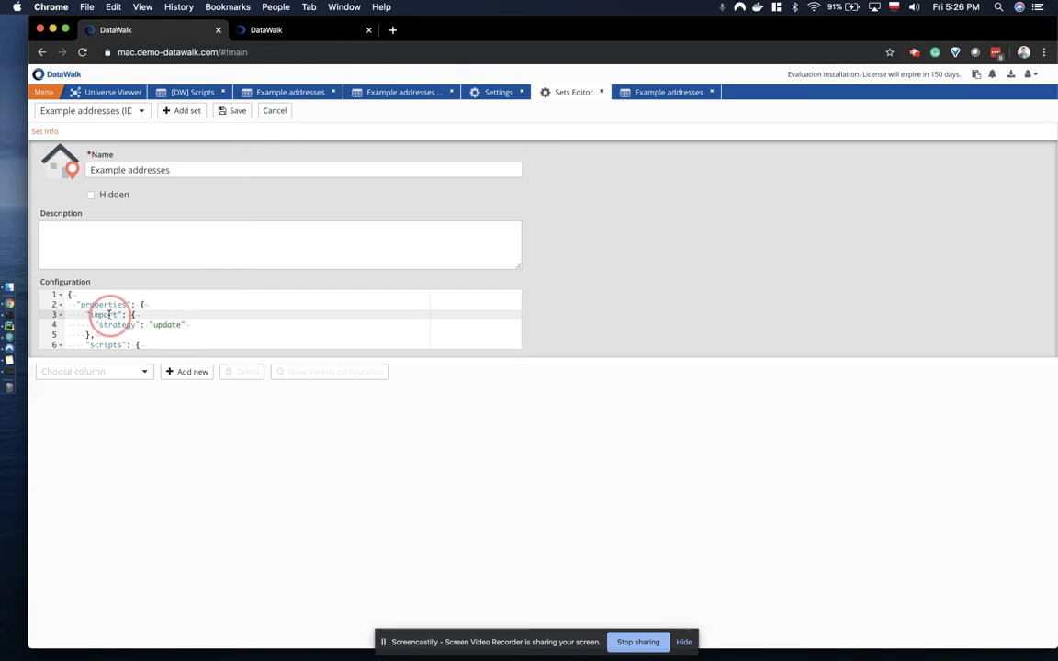
click(166, 329)
double_click(166, 328)
click(195, 325)
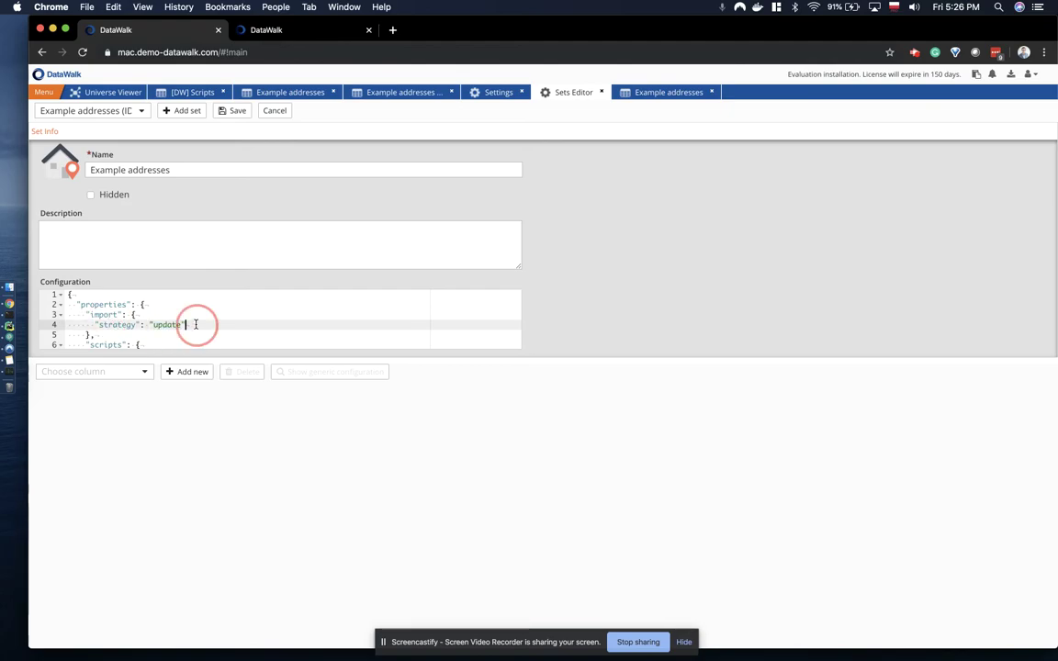
click(95, 334)
drag(95, 334, 75, 314)
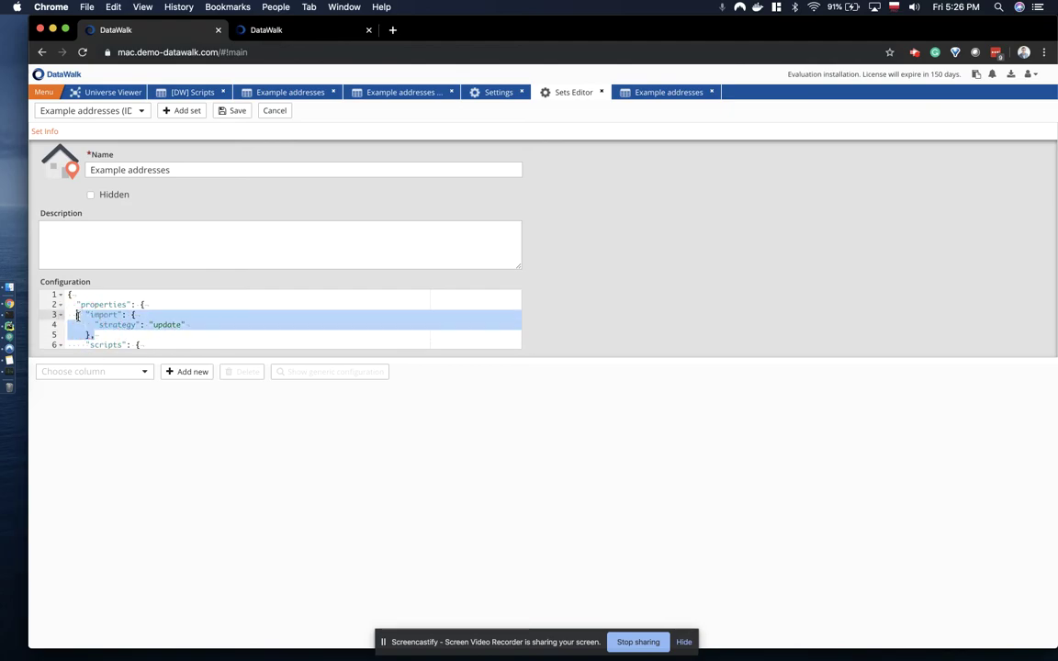
Step: Examine the import block and its "update" strategy in the Example addresses configuration
click(72, 314)
double_click(108, 315)
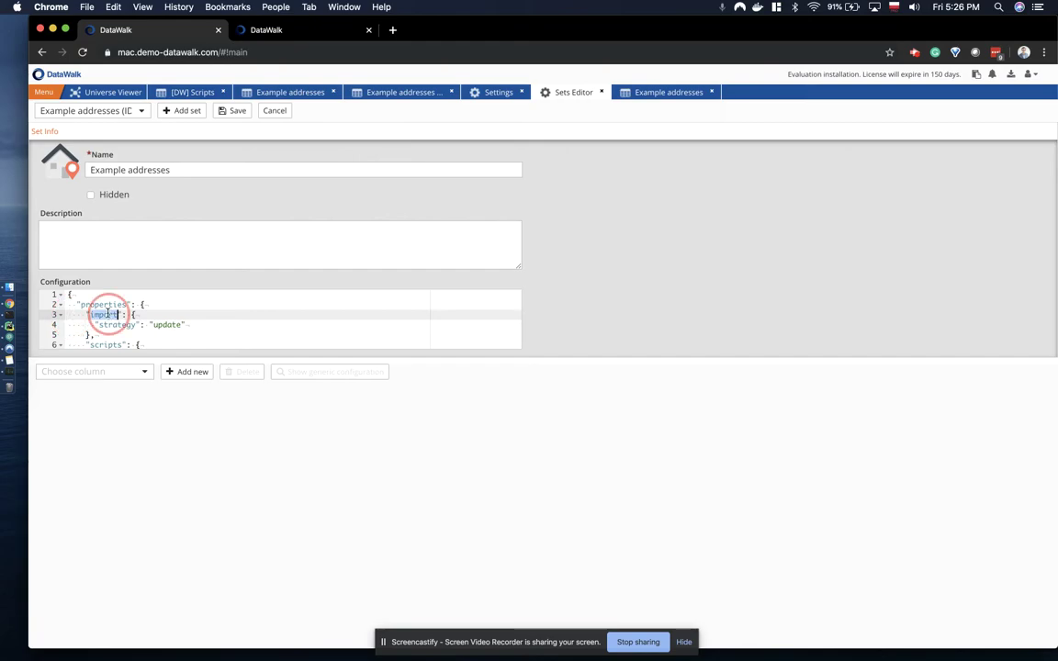
click(109, 315)
double_click(109, 315)
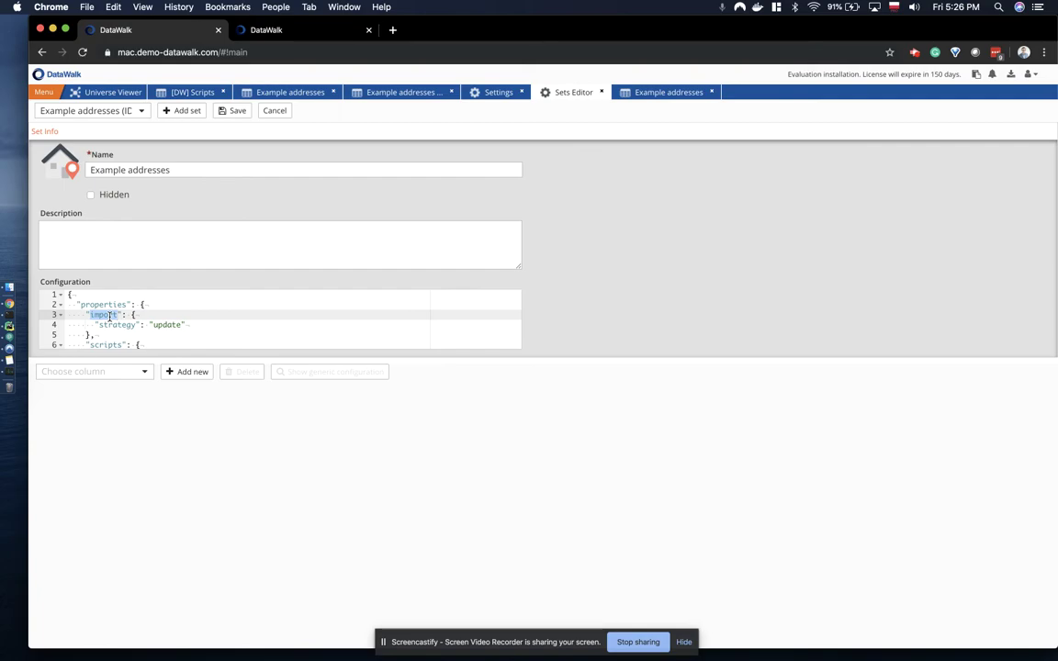
click(167, 168)
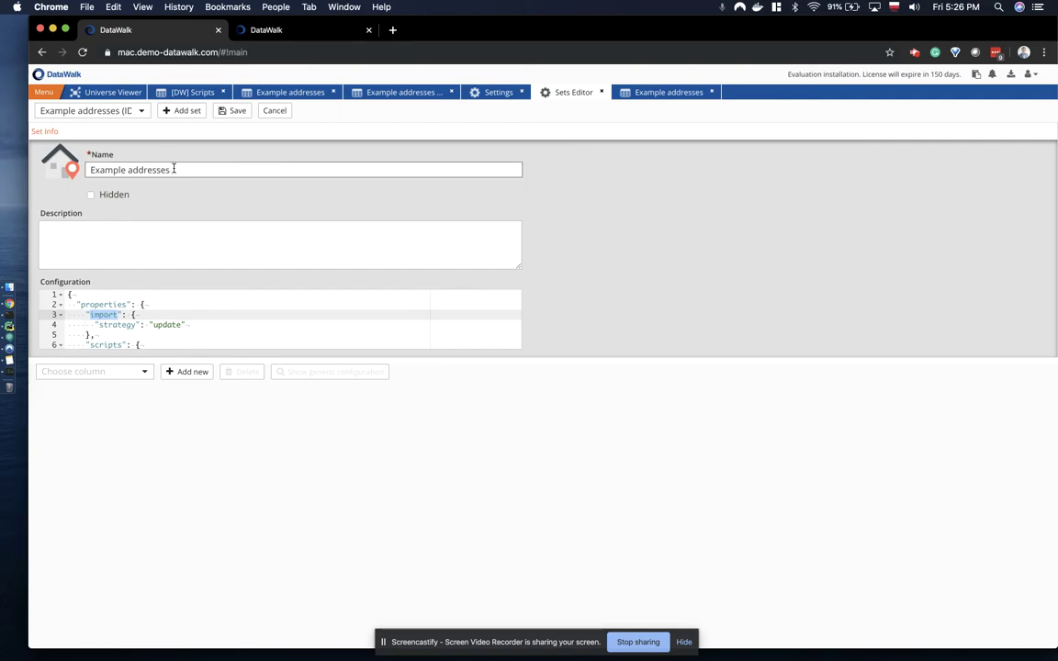
double_click(172, 325)
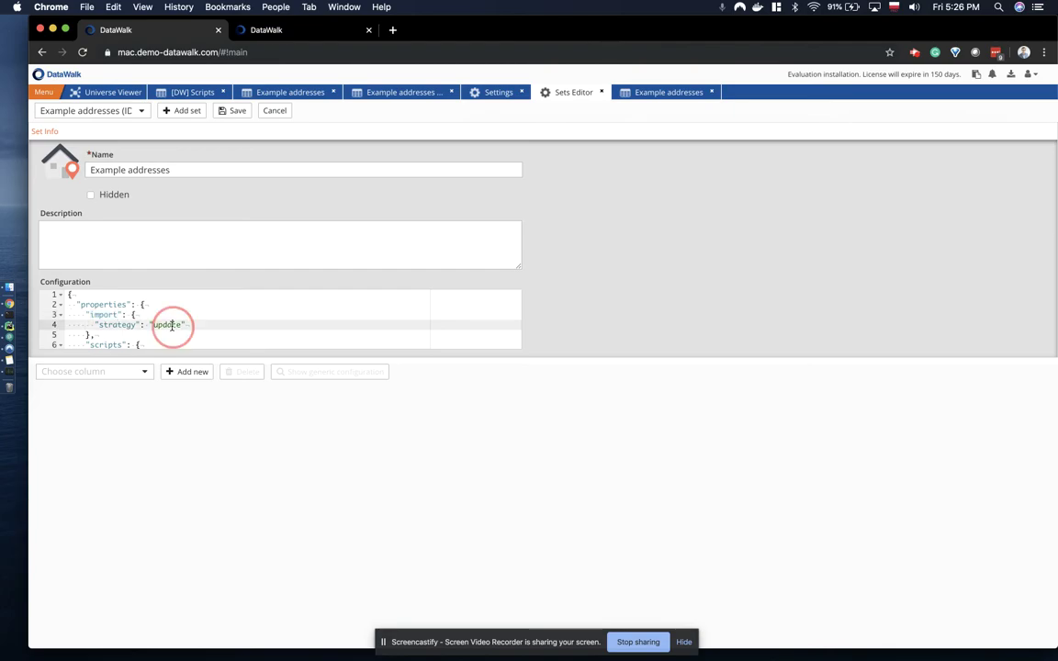
click(221, 323)
Step: Examine the identifyingColumnIds block in the configuration and look up column ID 808 among the set's columns
scroll(221, 323, down, 5)
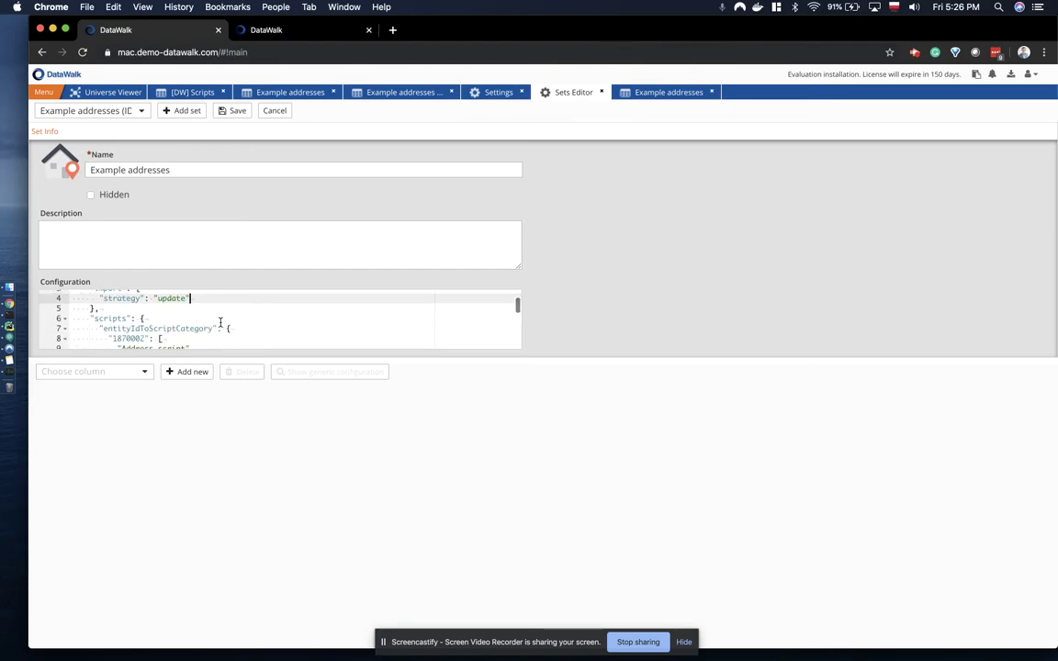
scroll(220, 322, up, 1)
double_click(146, 313)
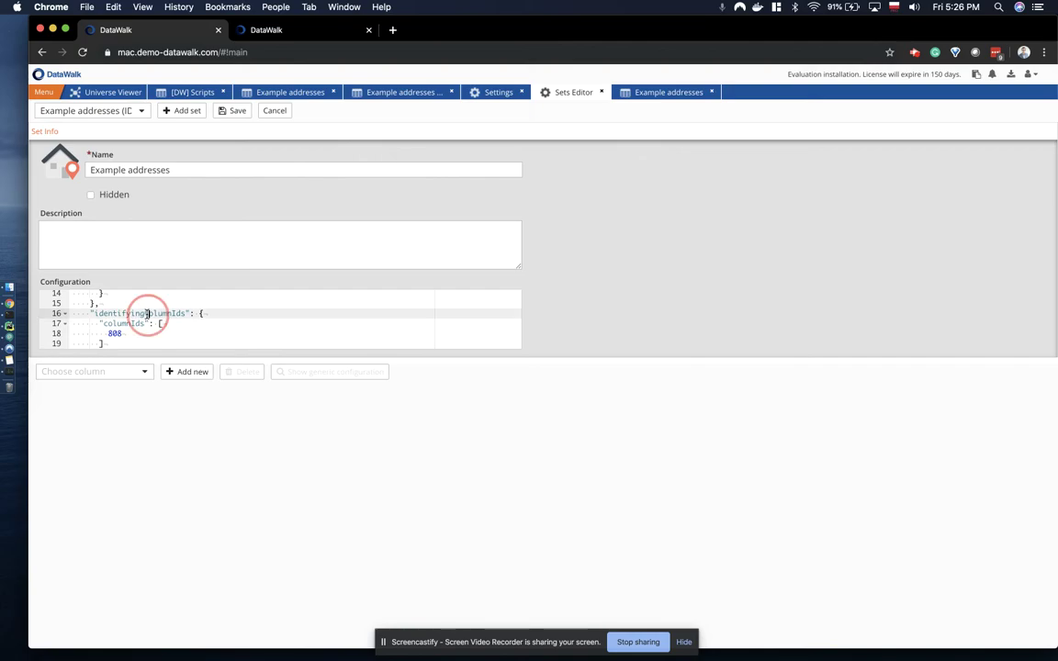
double_click(130, 323)
double_click(118, 333)
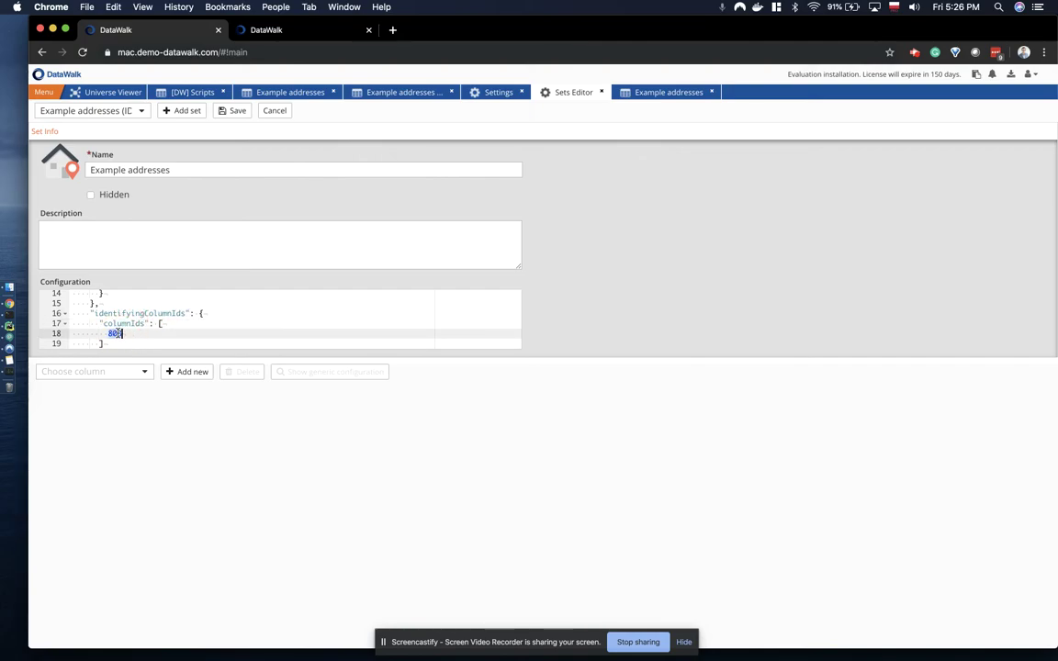
click(110, 378)
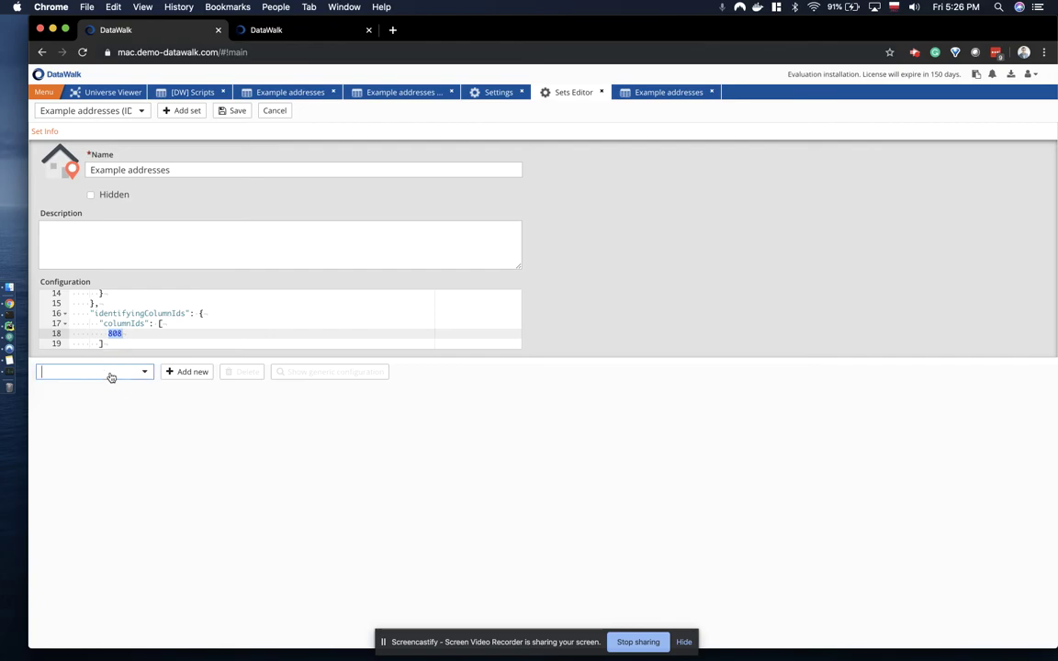
text(808)
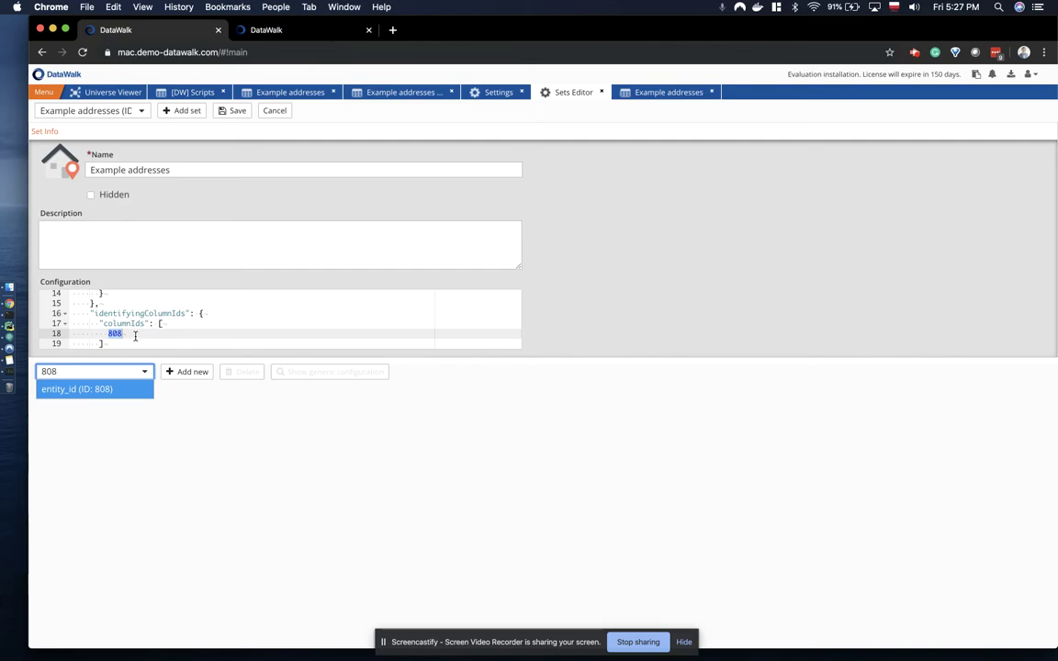
key(Return)
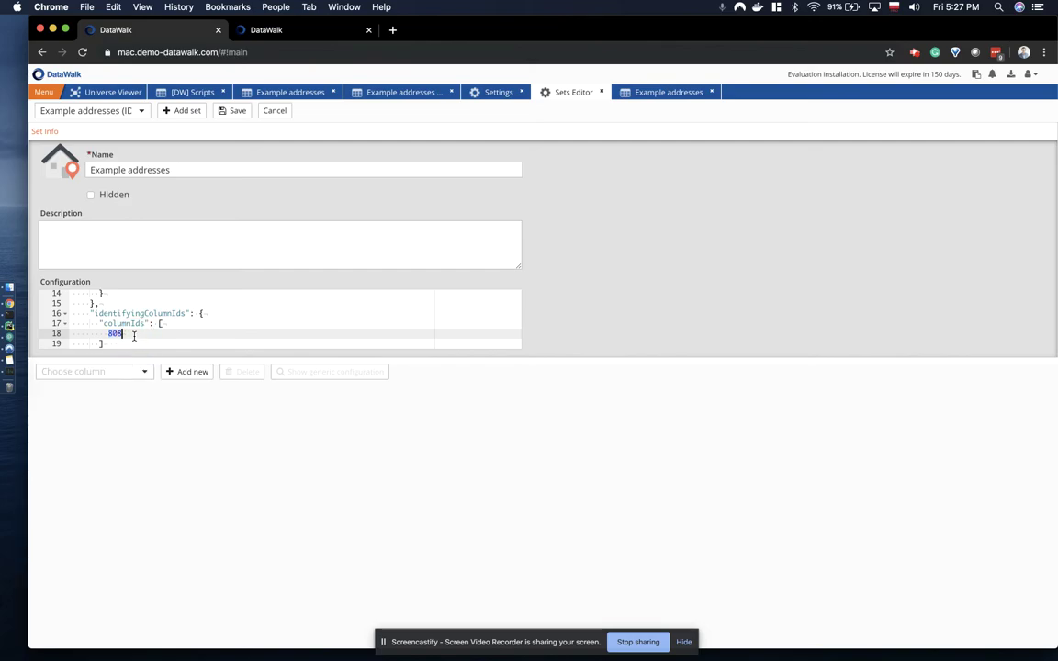
Step: Try adding 709 as a second identifying column ID after 808, and remove it again
text(, 709)
drag(145, 335, 122, 334)
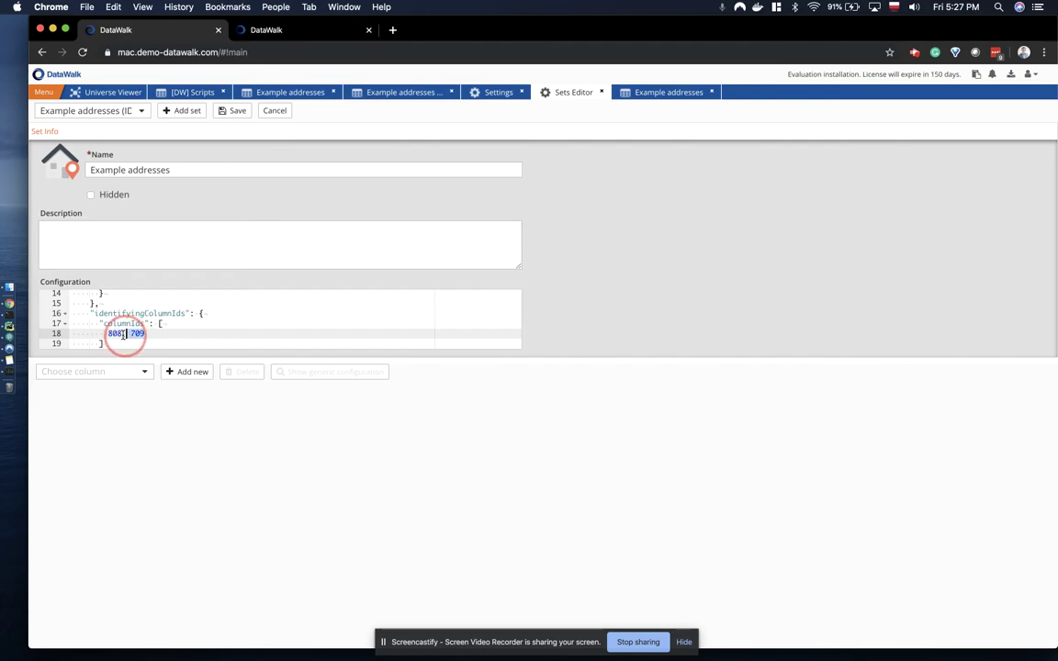
key(BackSpace)
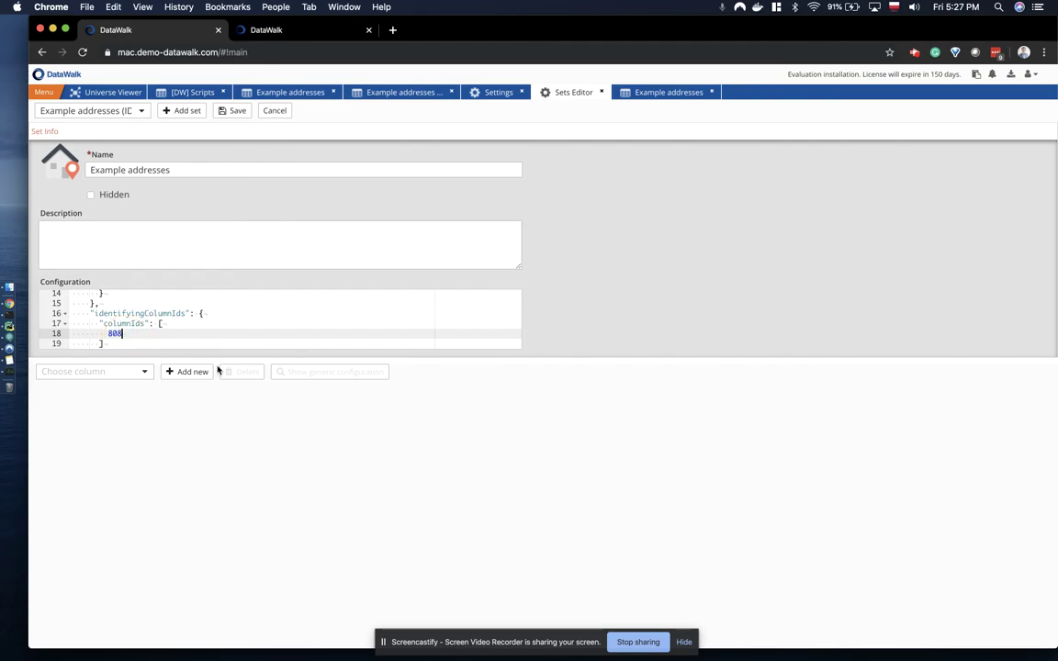
scroll(229, 302, up, 5)
scroll(228, 302, down, 5)
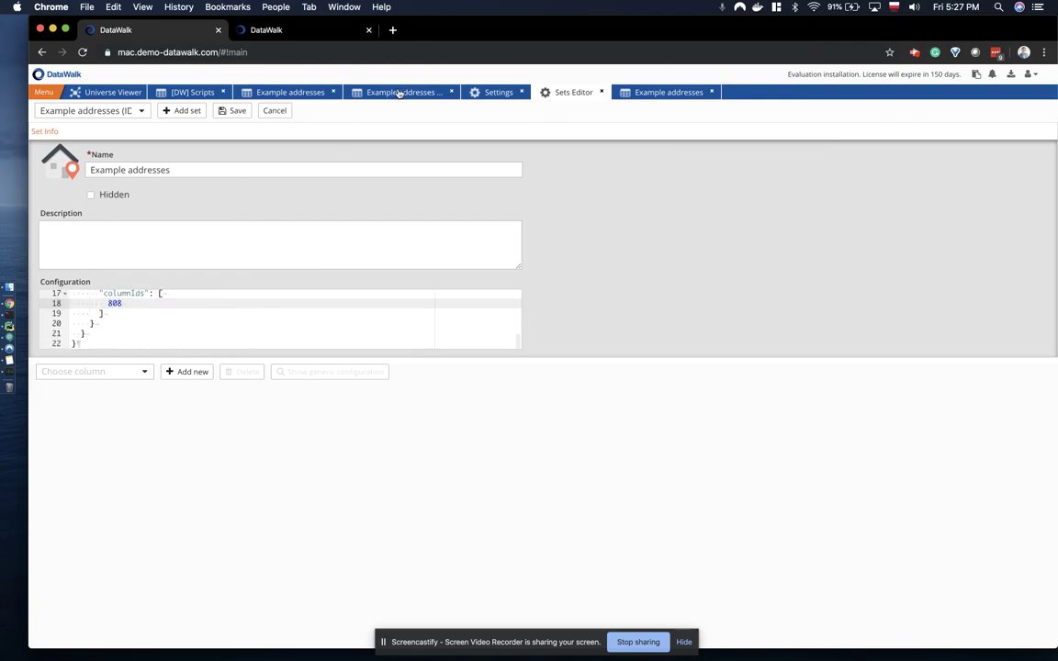
Step: Close the Example addresses table that has only the Address column and show the one with city, road, unit and state columns
click(303, 92)
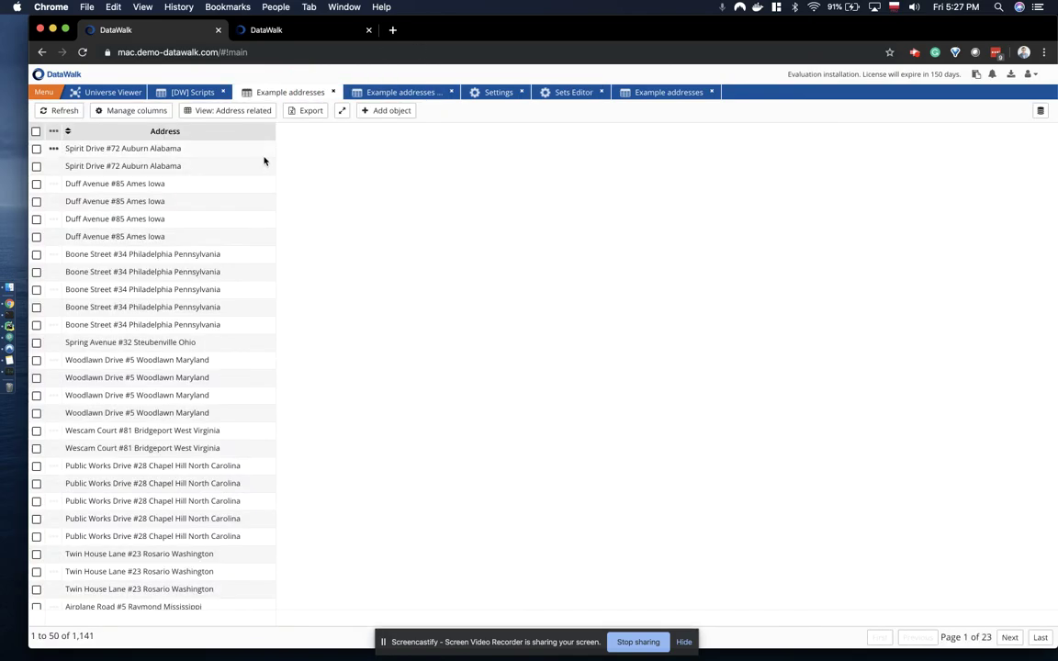
click(333, 92)
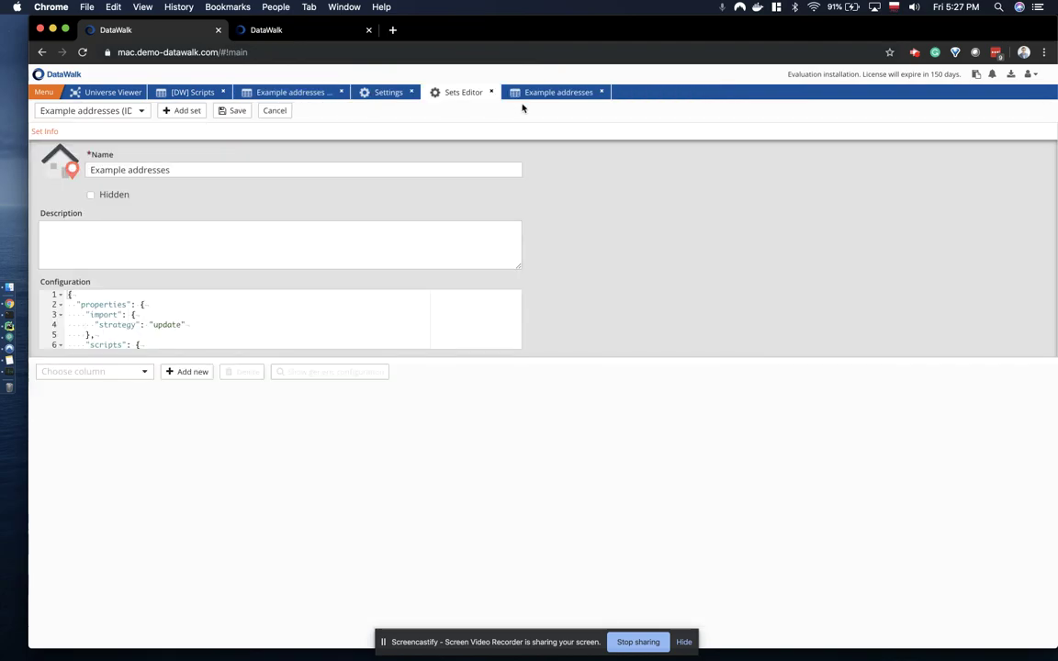
click(543, 92)
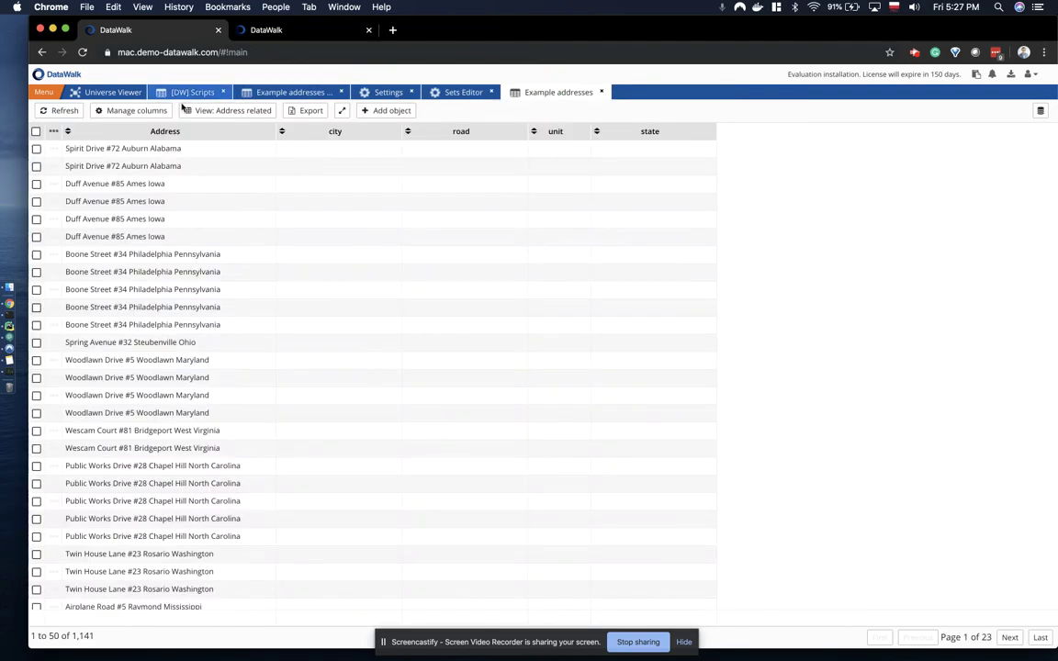
Step: Run the "Example addresses in place parser" from DataWalk Address Parser on the whole Example addresses table
click(53, 132)
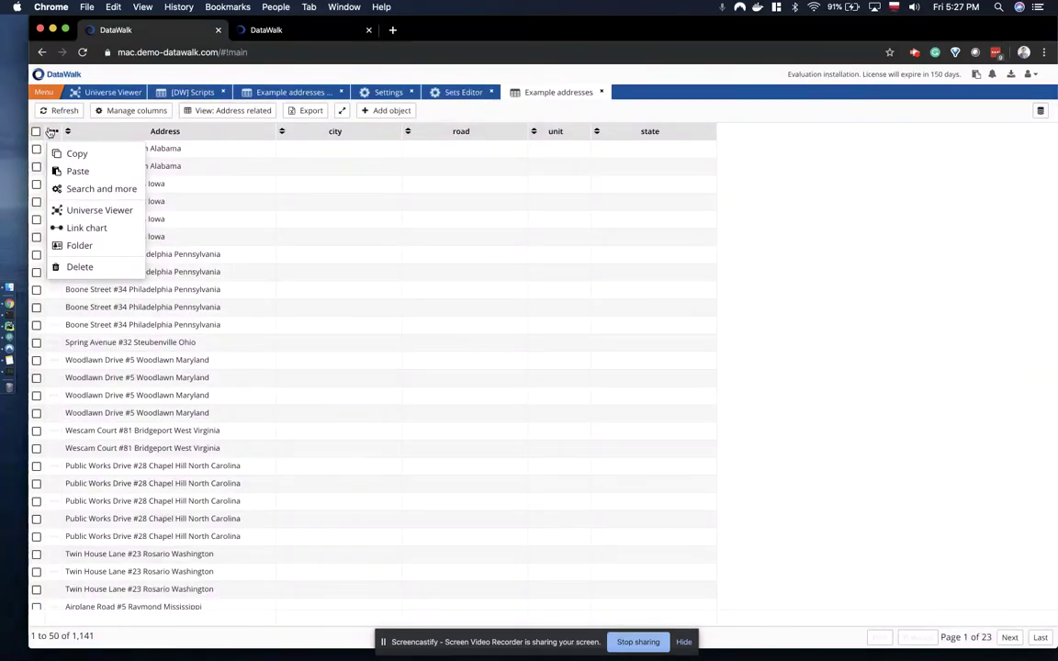
click(93, 192)
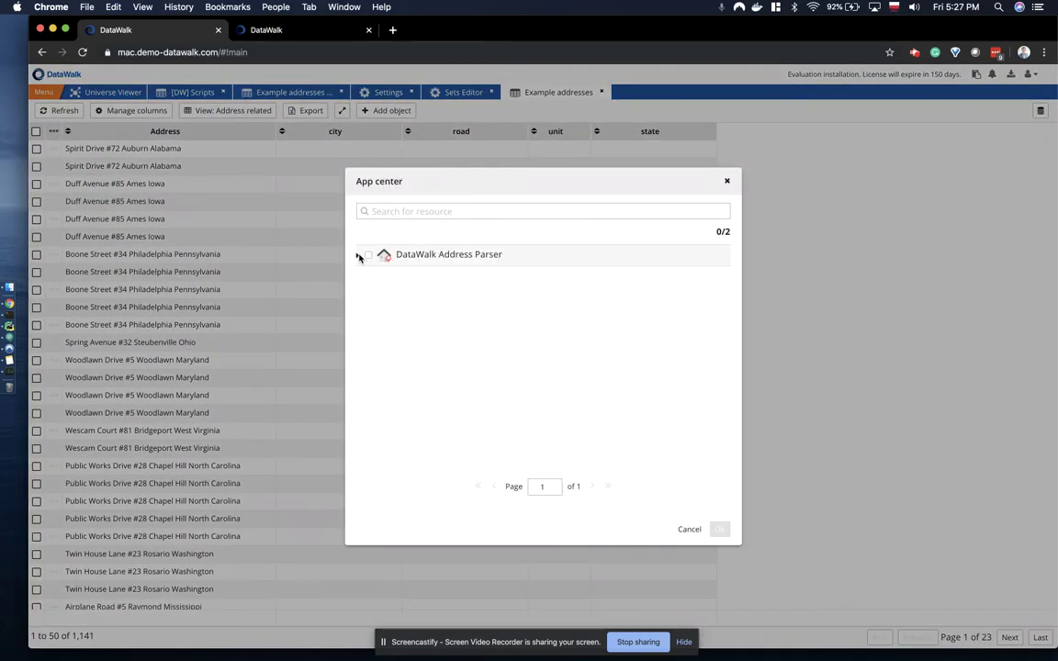
click(358, 255)
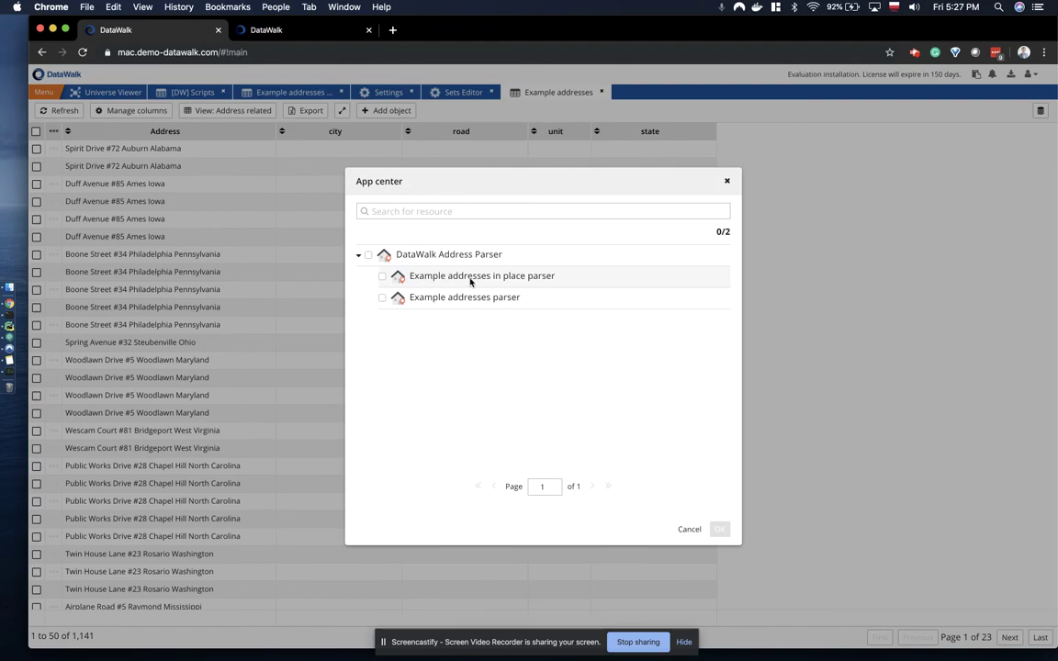
click(383, 277)
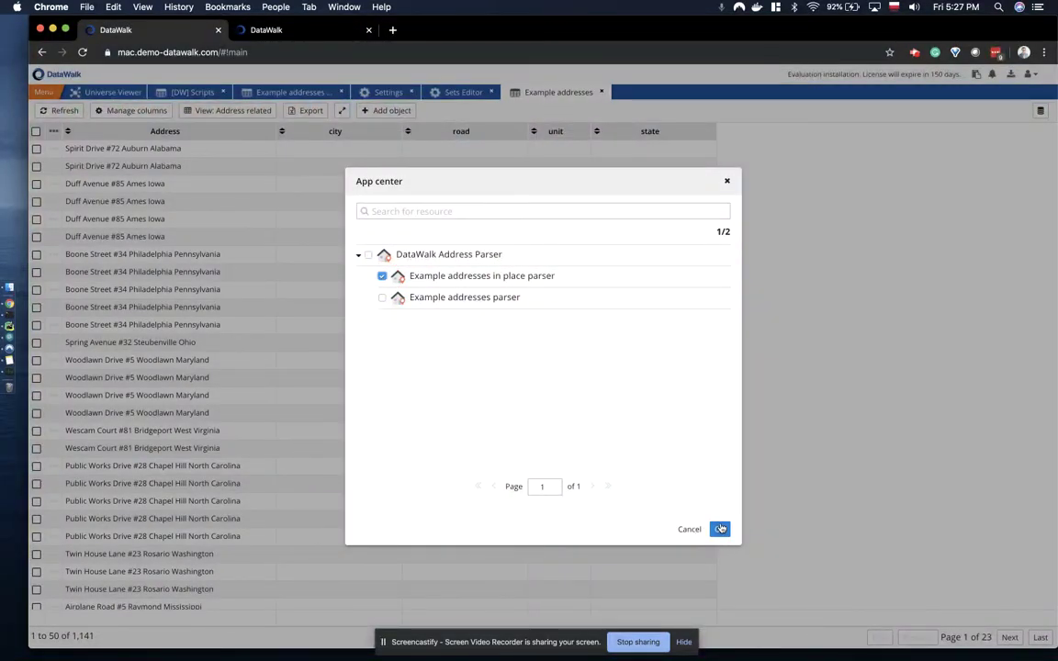
click(721, 529)
click(720, 530)
click(618, 402)
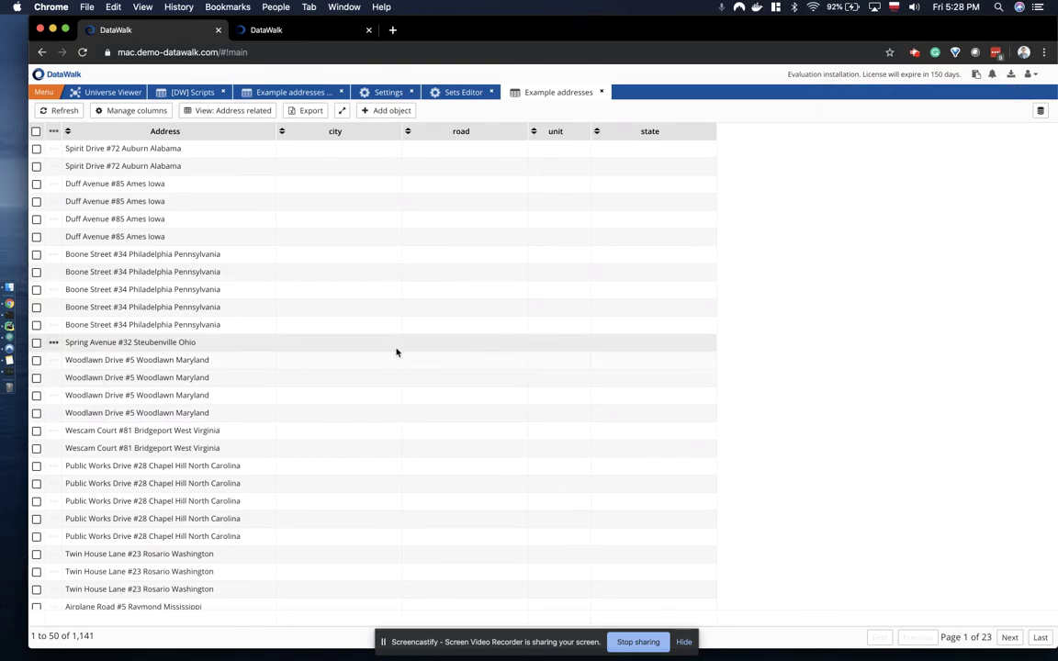
Step: Switch to PyCharm and examine the "Address script" category and its column definitions in structure.py
click(20, 319)
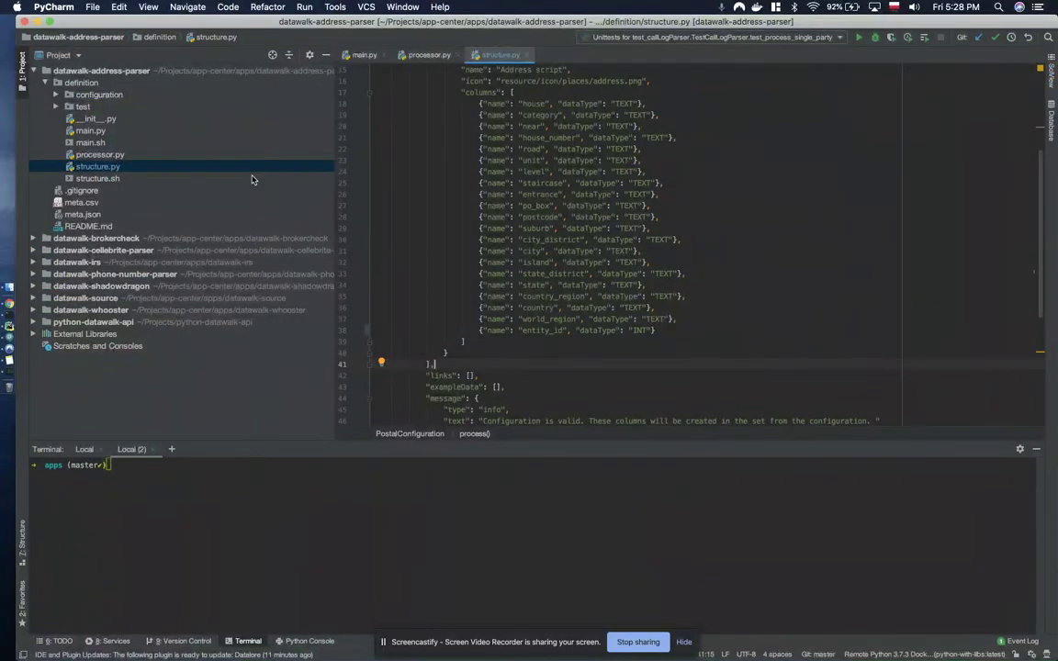
scroll(252, 179, right, 1)
scroll(494, 172, up, 5)
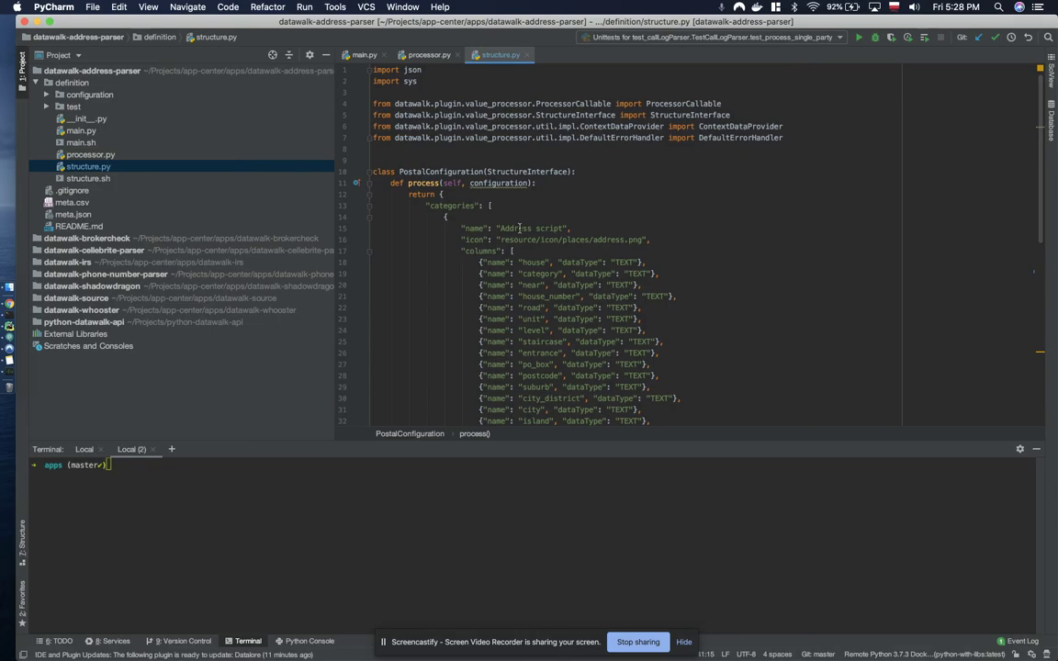
scroll(520, 227, down, 4)
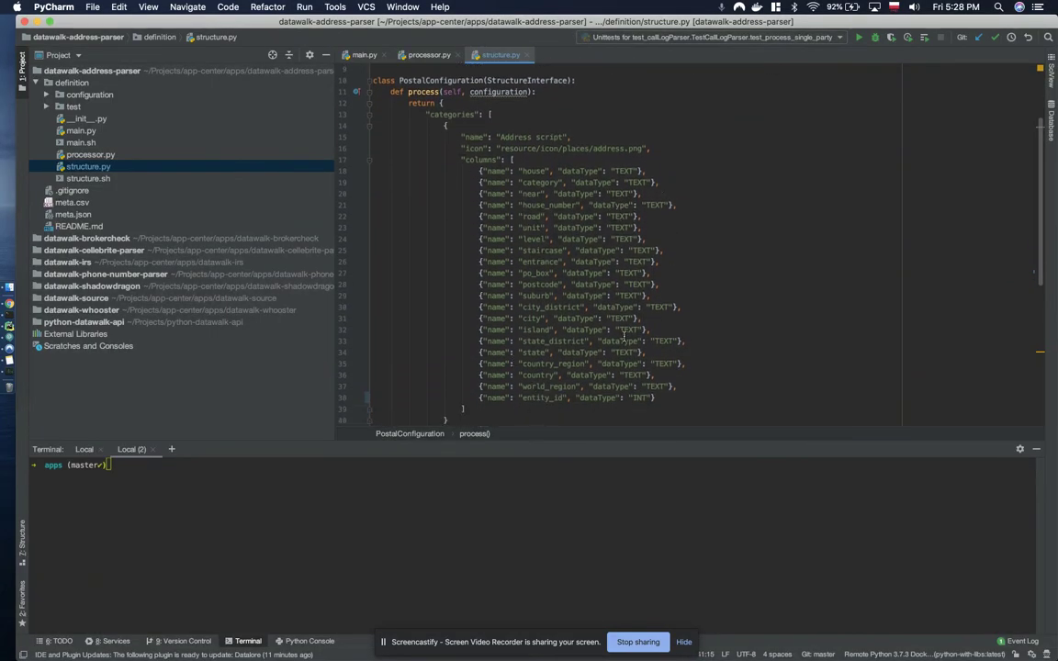
scroll(599, 229, down, 4)
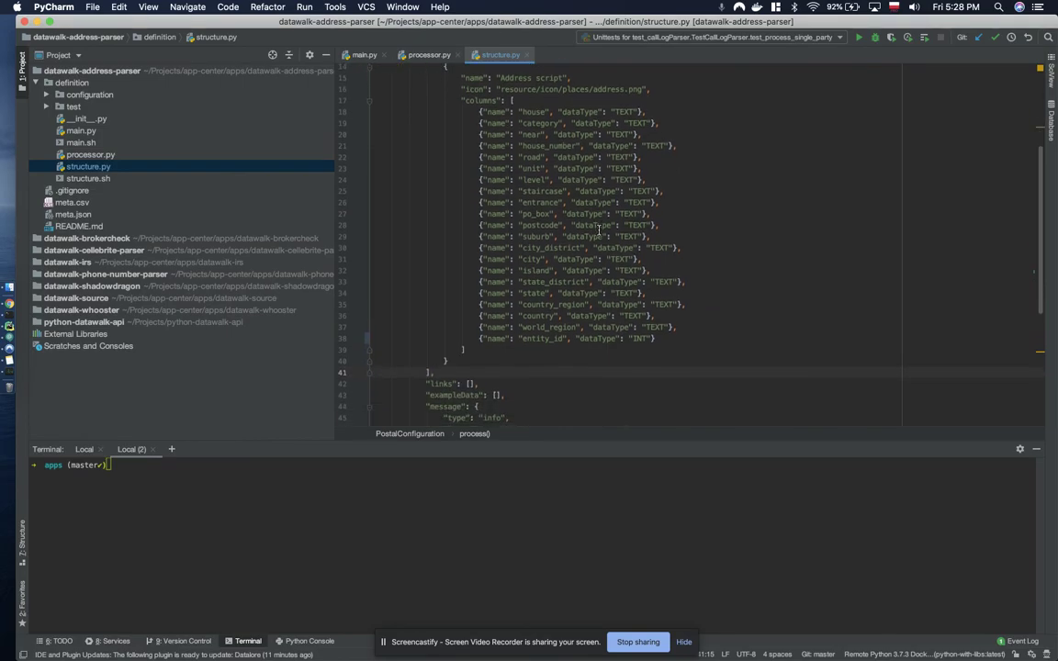
scroll(599, 229, up, 2)
scroll(598, 230, up, 2)
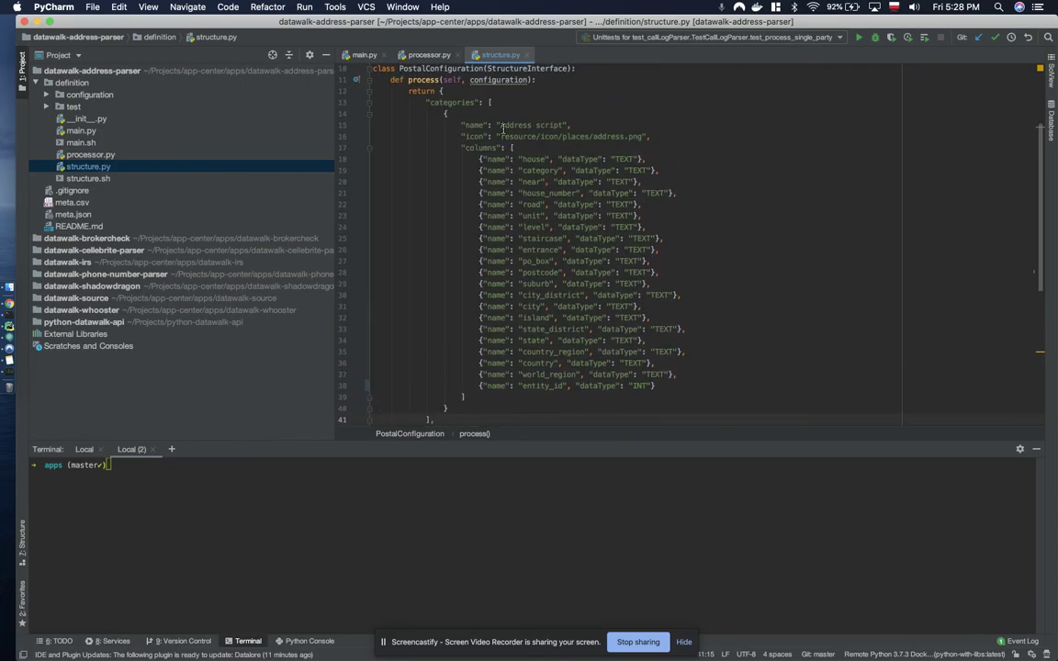
Step: Review main.py and processor.py, examining how the process method reads "Address" and fills entity_id from DW_OBJECT_ID
double_click(80, 130)
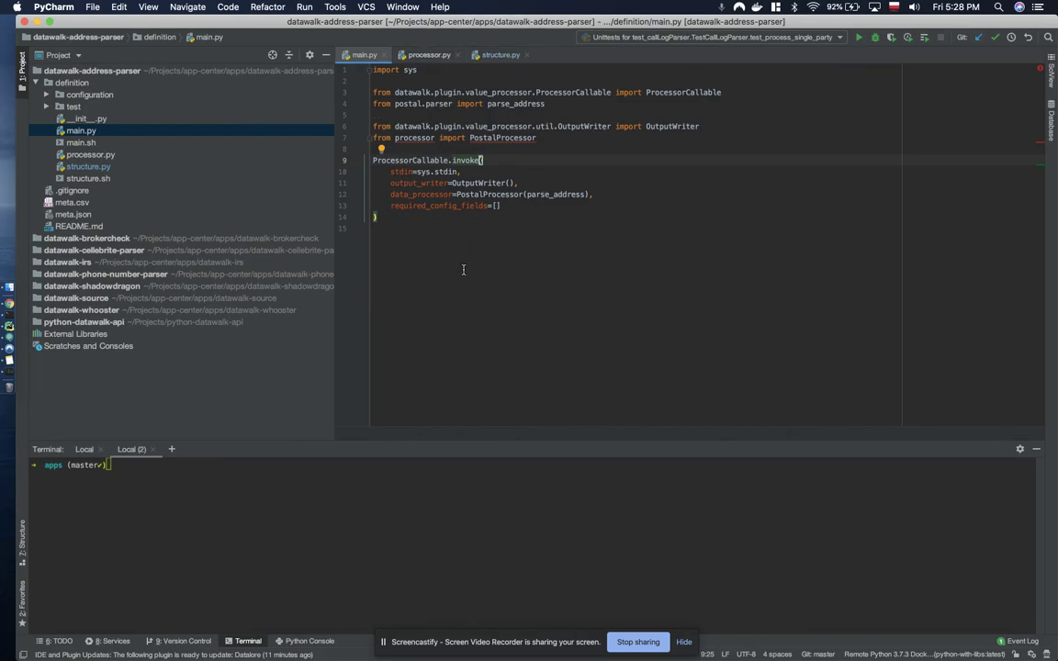
double_click(108, 154)
scroll(493, 264, down, 2)
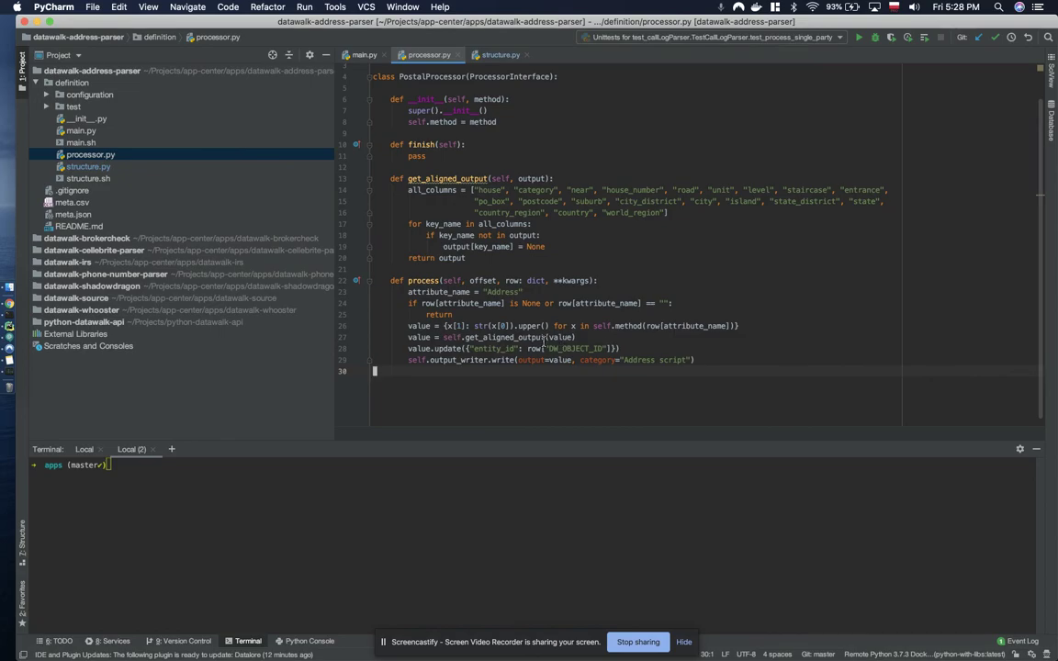
click(488, 348)
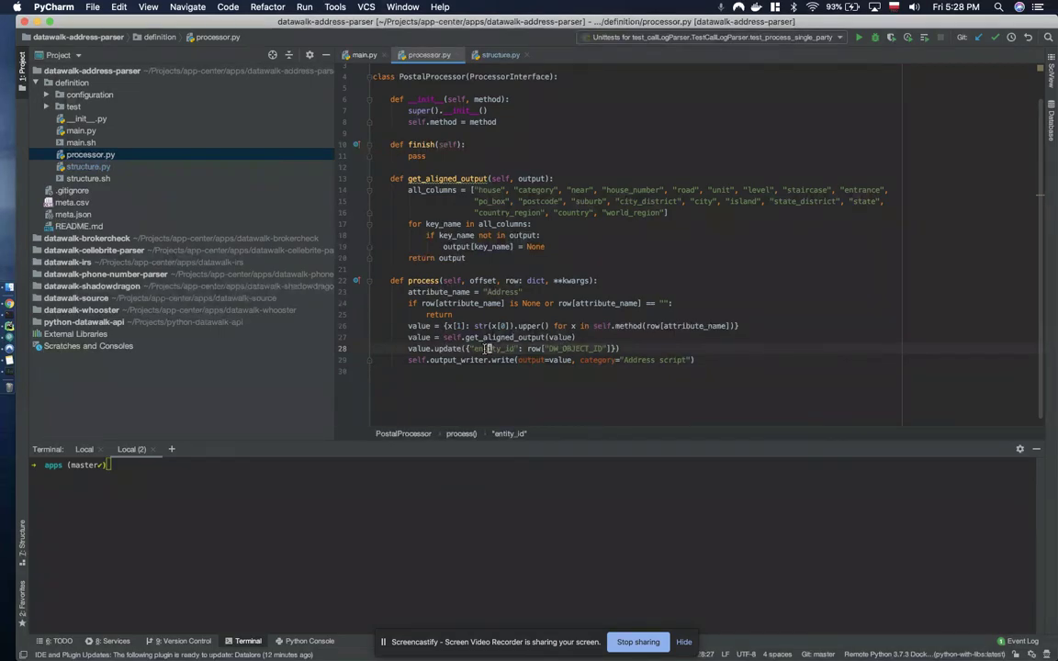
key(alt+shift+Right)
double_click(574, 348)
double_click(498, 349)
double_click(500, 291)
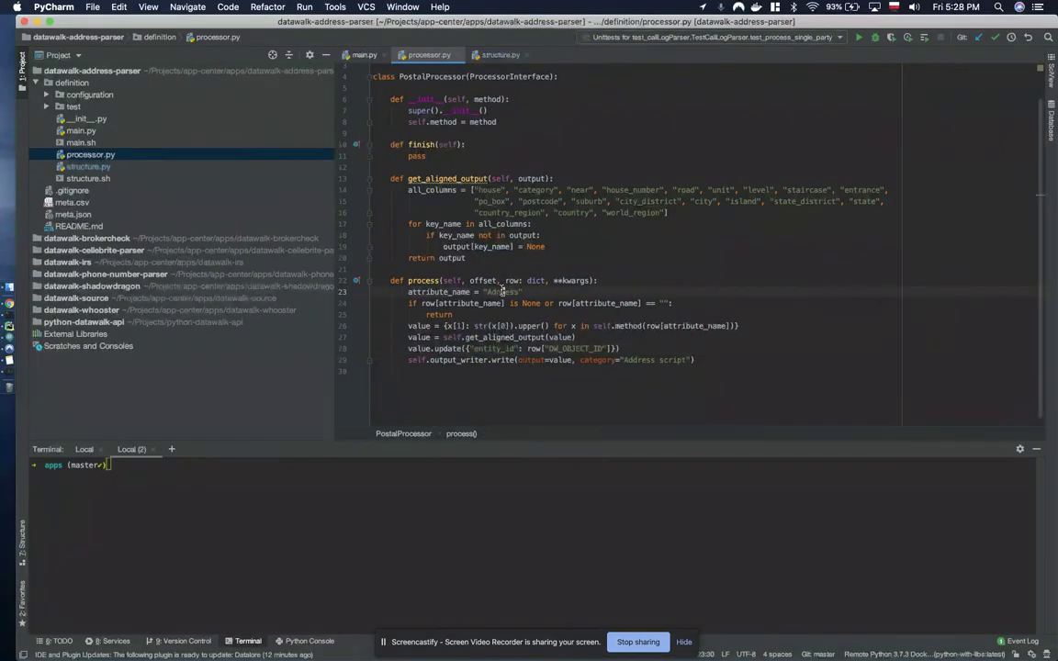
click(456, 225)
Step: Switch back to DataWalk in Chrome and refresh the Example addresses table
key(ctrl+Left)
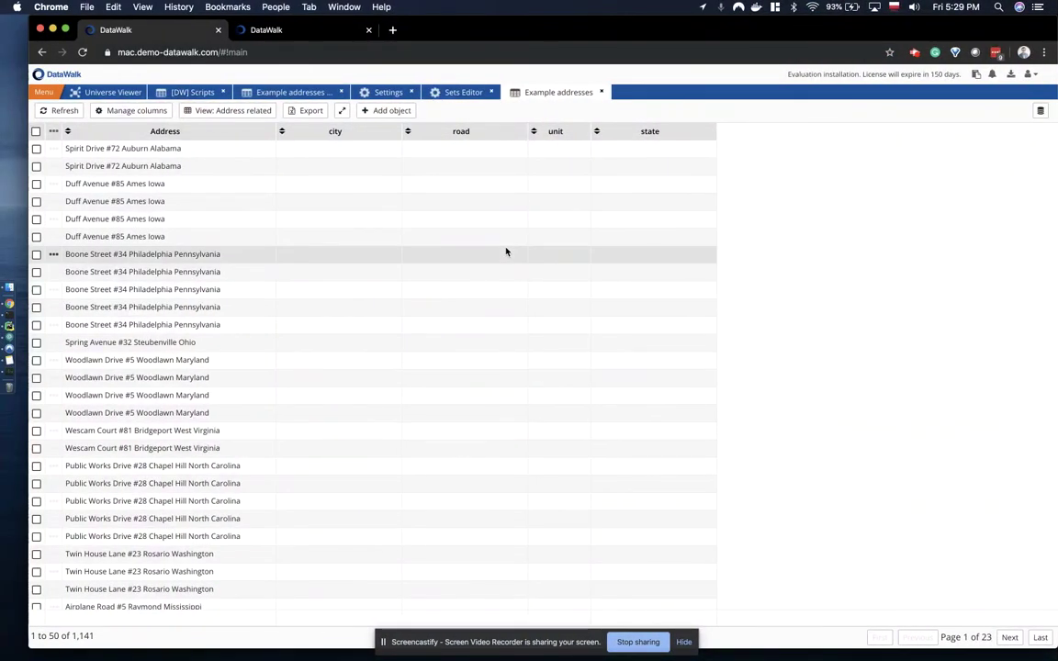
click(64, 110)
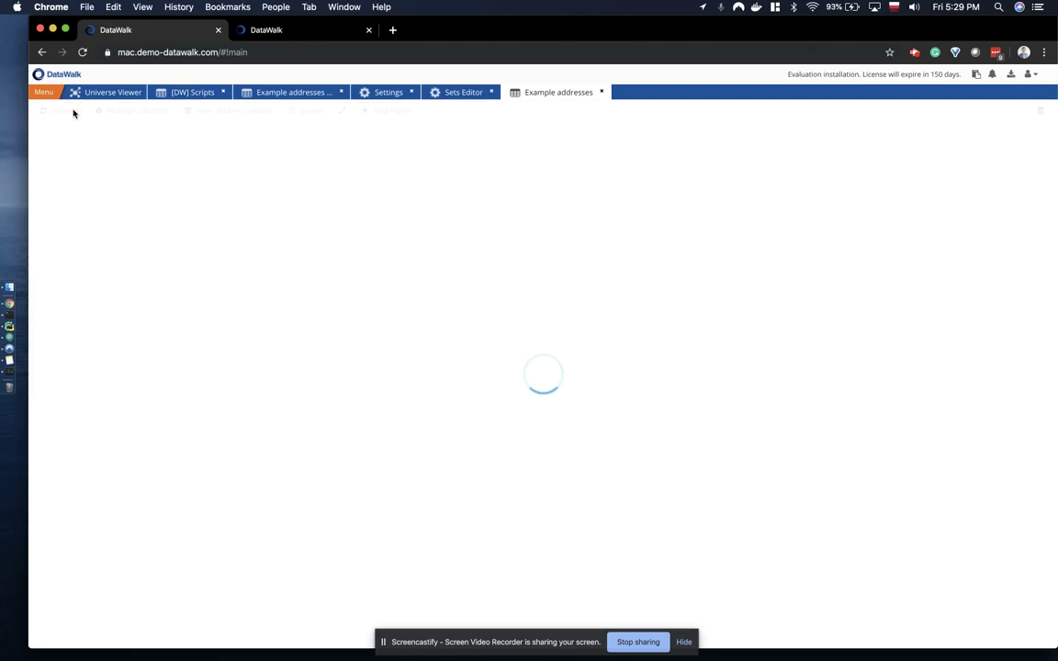